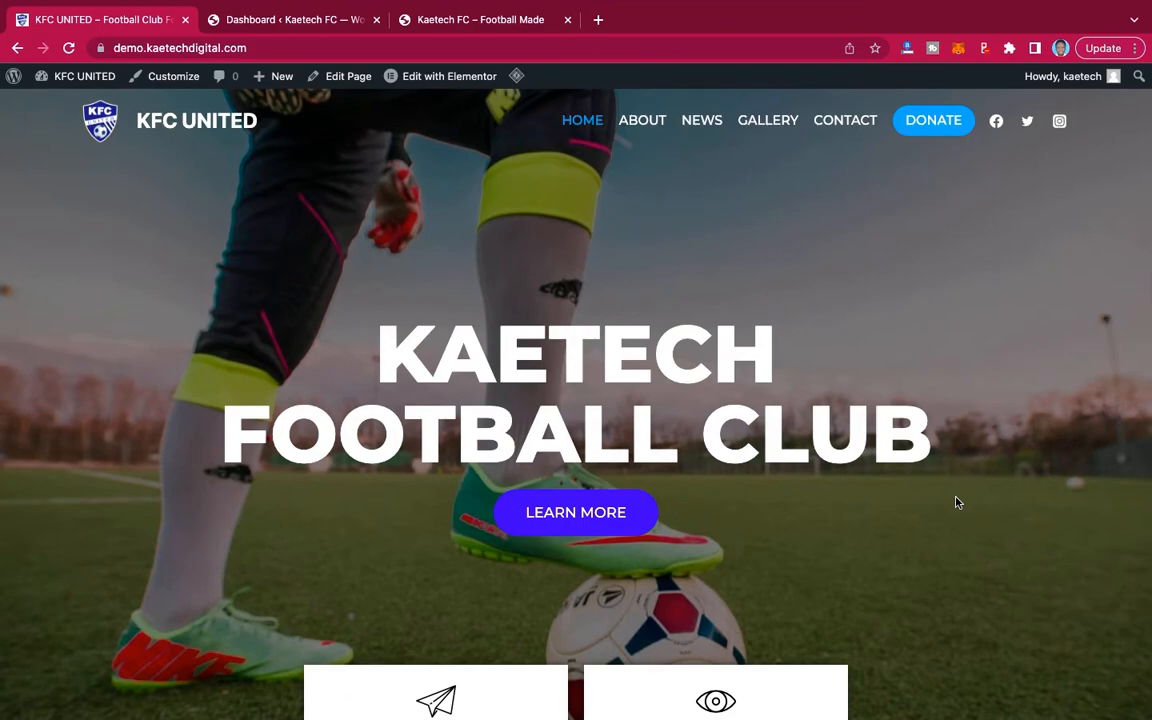
# Look through the whole KFC UNITED demo home page, from the hero banner down to the footer.
pyautogui.scroll(-15, 956, 502)
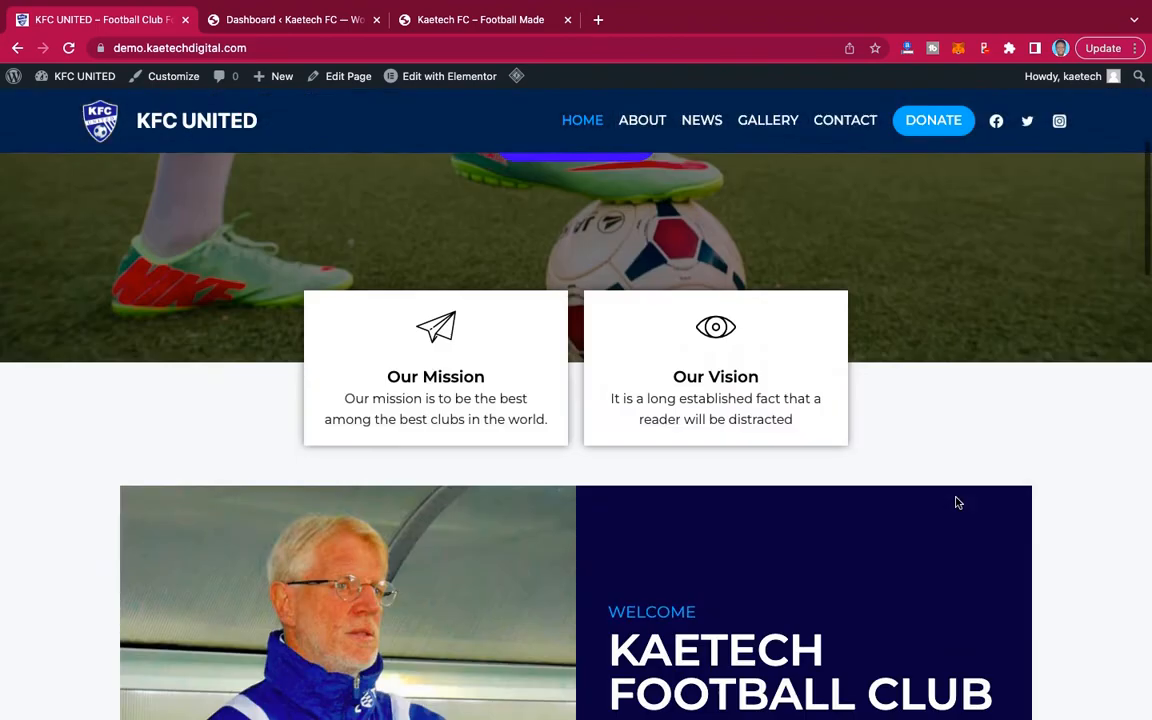
pyautogui.scroll(-10, 956, 502)
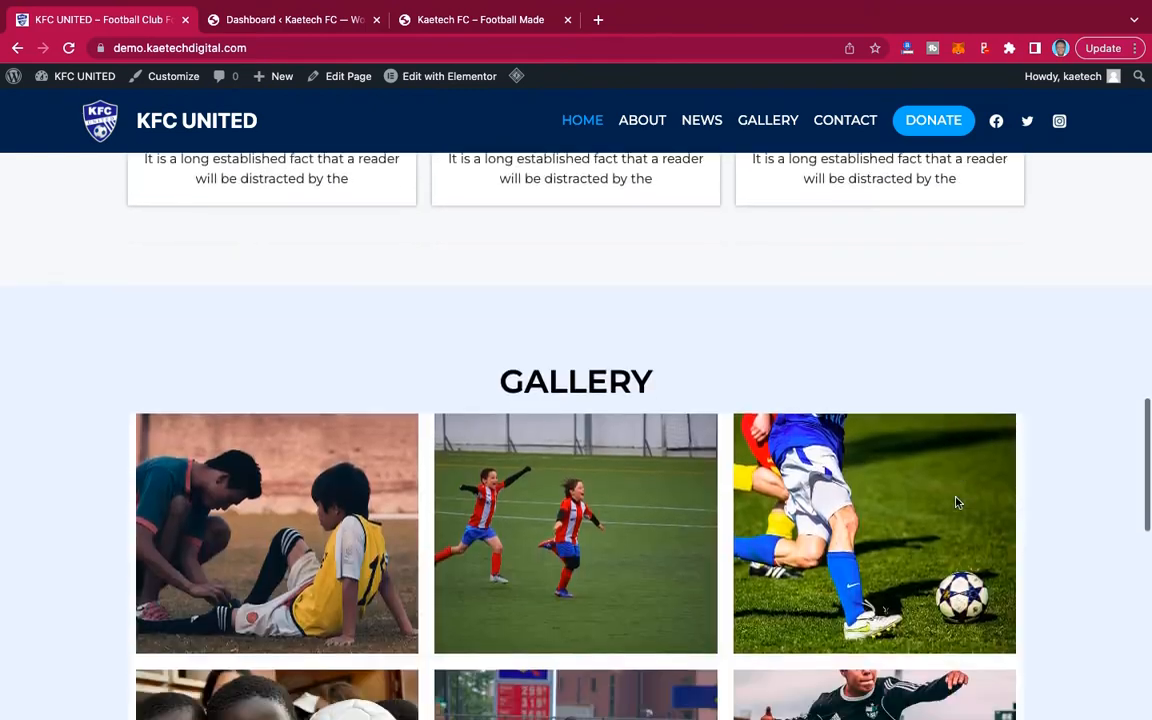
pyautogui.scroll(-4, 956, 502)
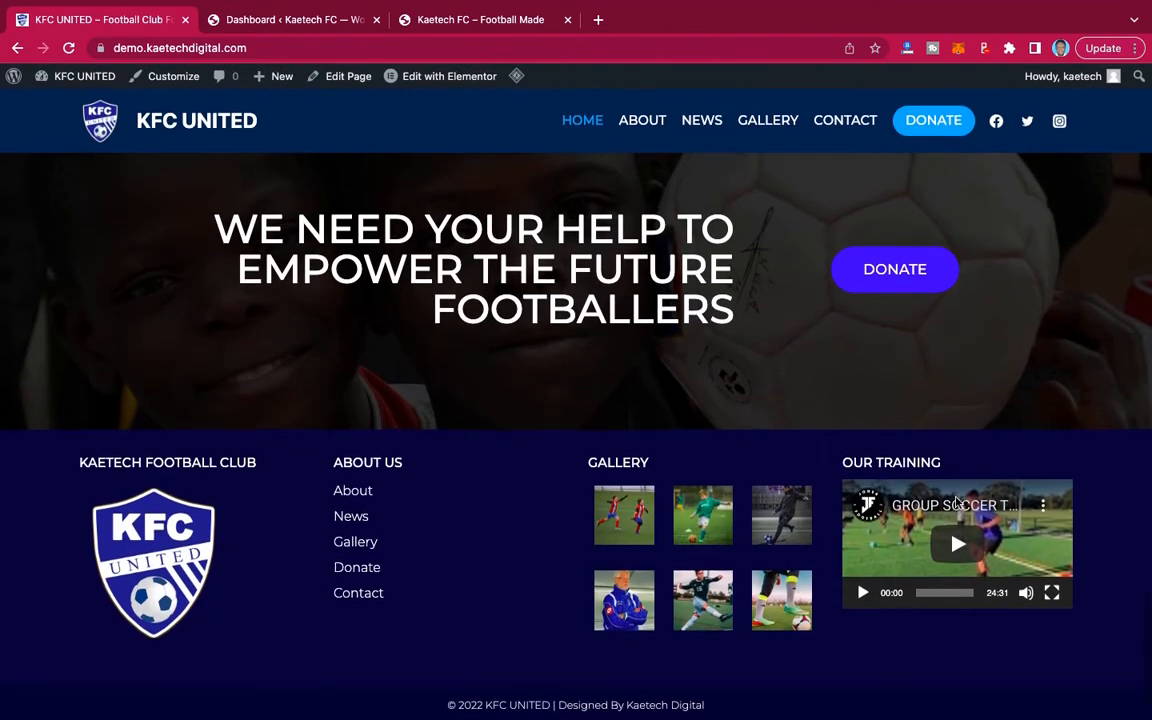
pyautogui.scroll(20, 956, 501)
pyautogui.scroll(8, 956, 502)
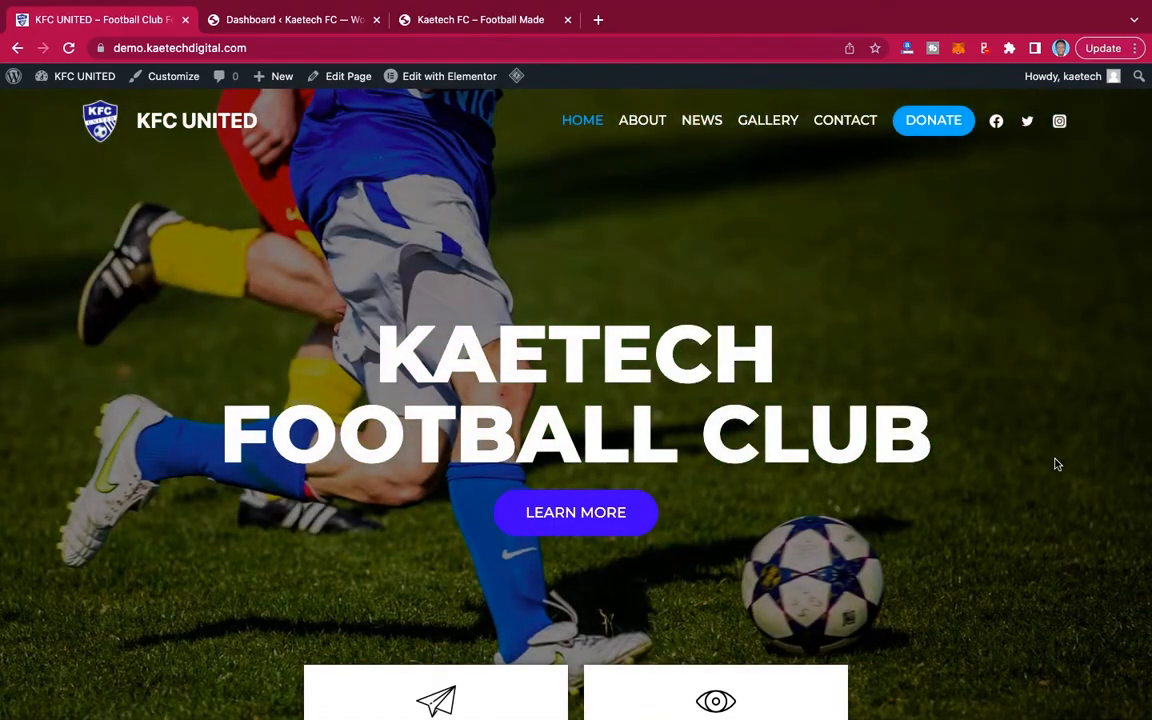
pyautogui.scroll(-10, 1082, 517)
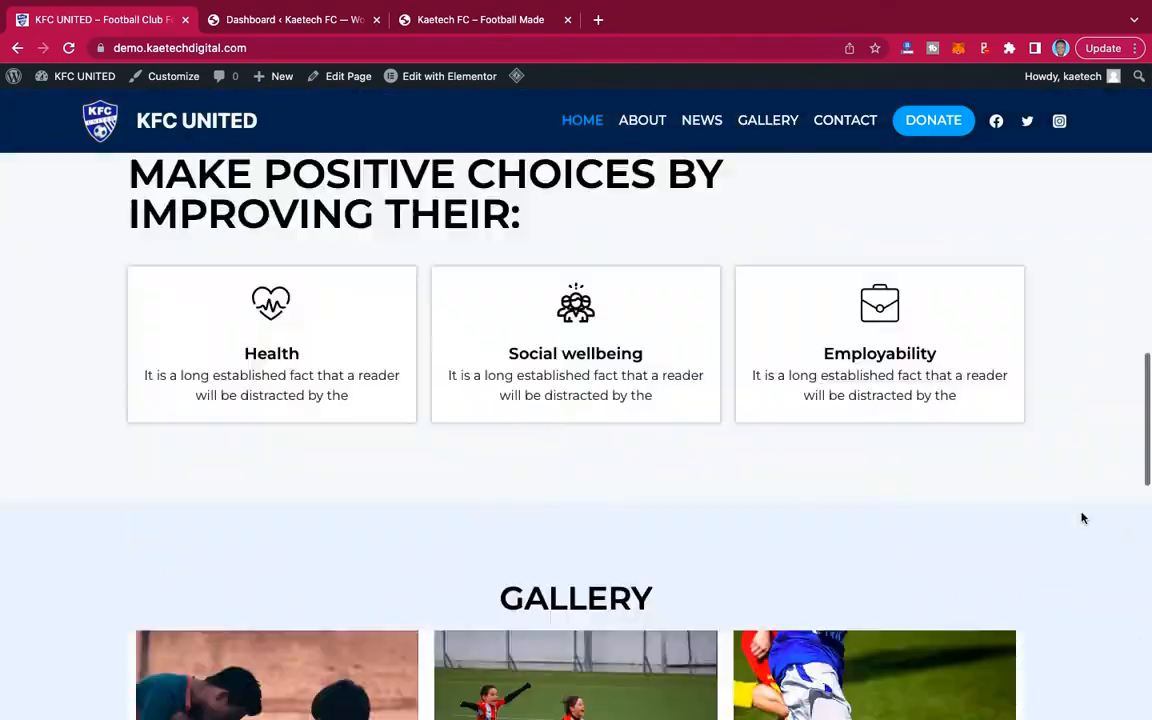
pyautogui.scroll(-10, 1082, 517)
pyautogui.scroll(20, 1082, 517)
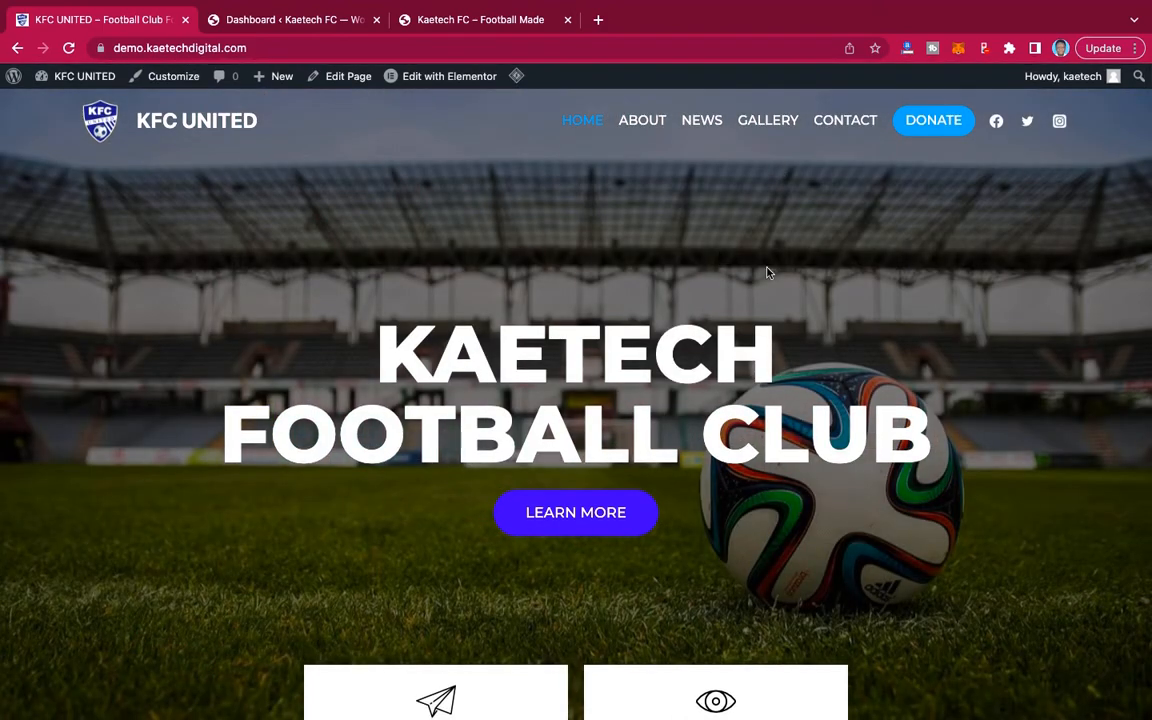
# Examine the home page's header menu, hero banner, Our Mission and Our Vision cards, and Welcome section.
pyautogui.scroll(-3, 767, 272)
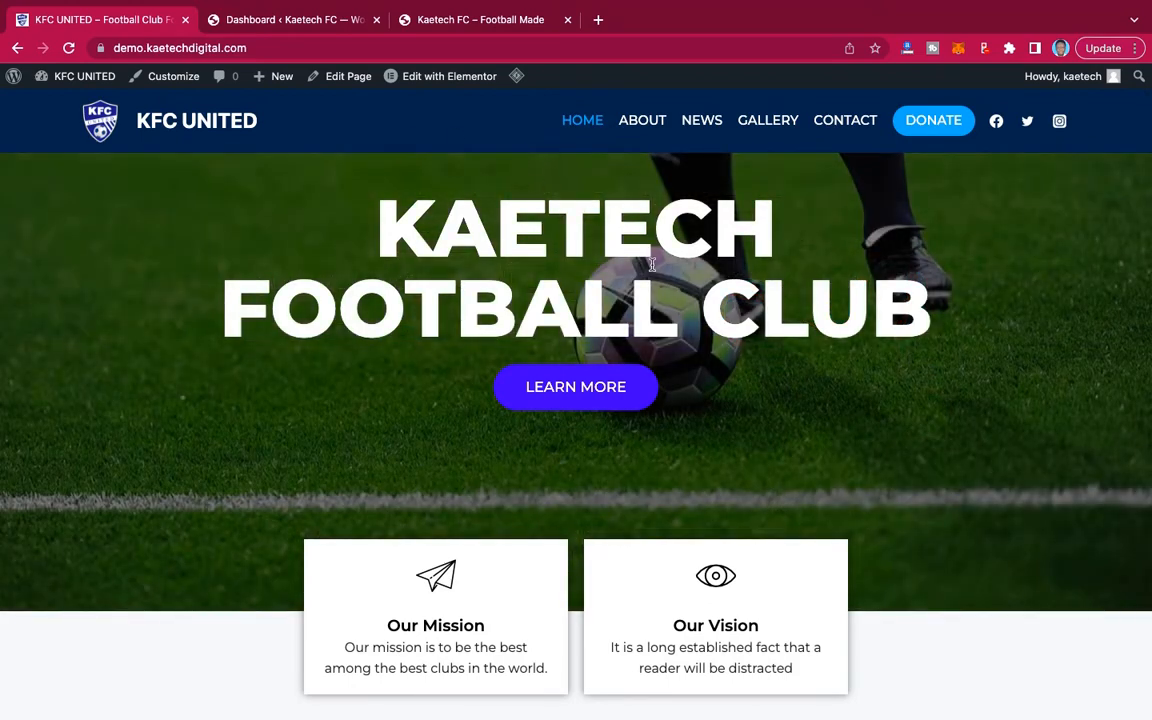
pyautogui.scroll(3, 648, 250)
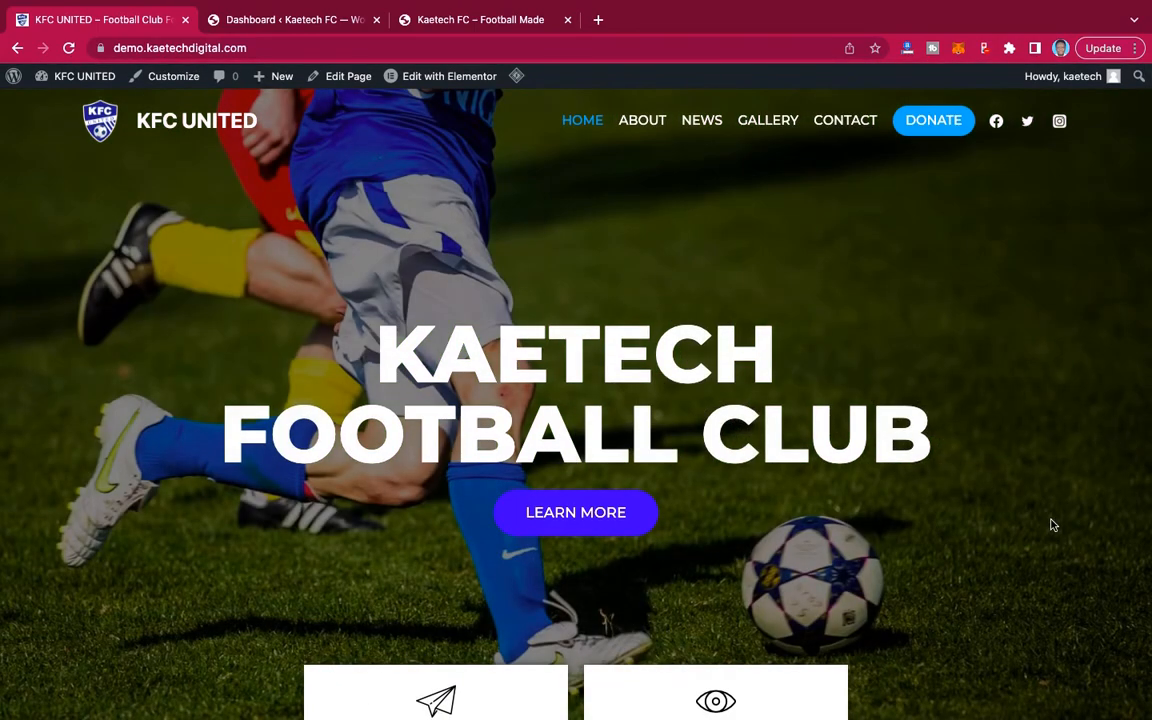
pyautogui.scroll(-2, 1026, 466)
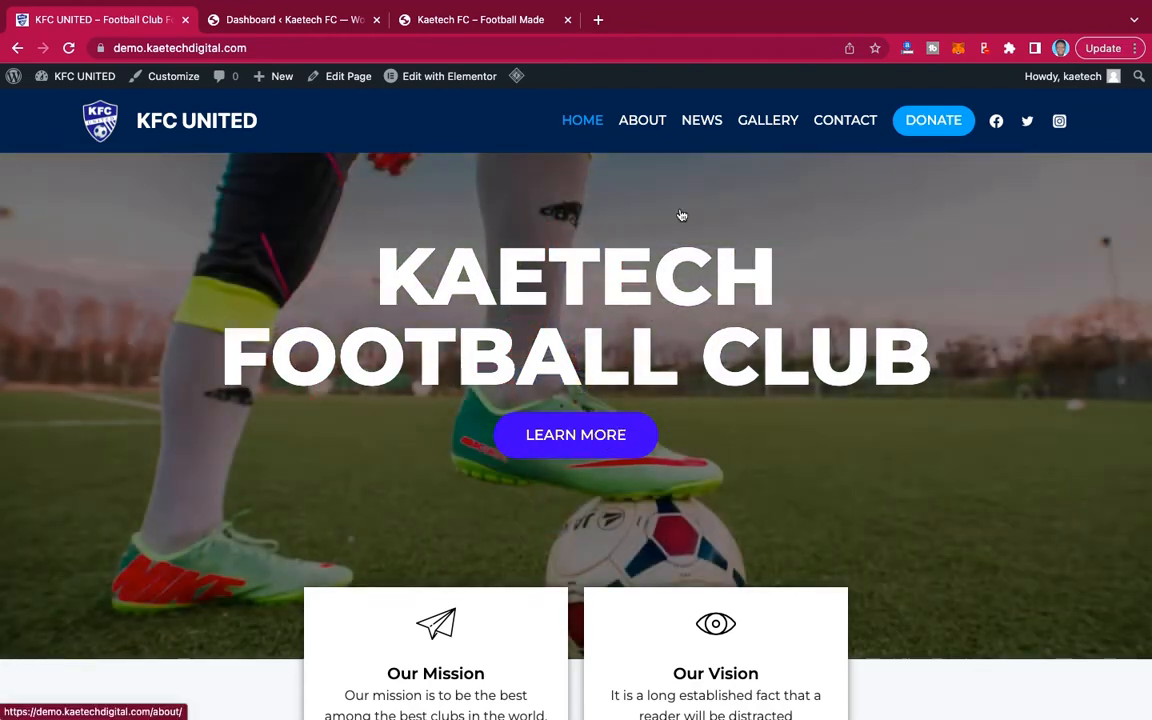
pyautogui.scroll(-1, 1005, 582)
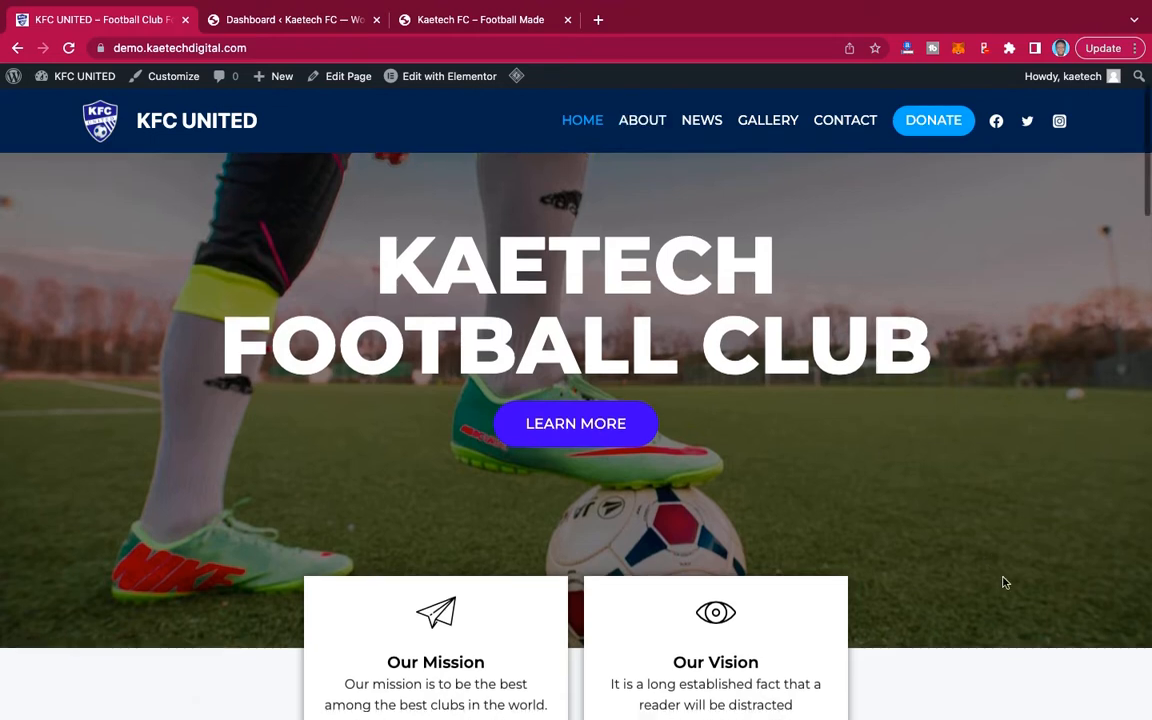
pyautogui.scroll(-5, 1005, 582)
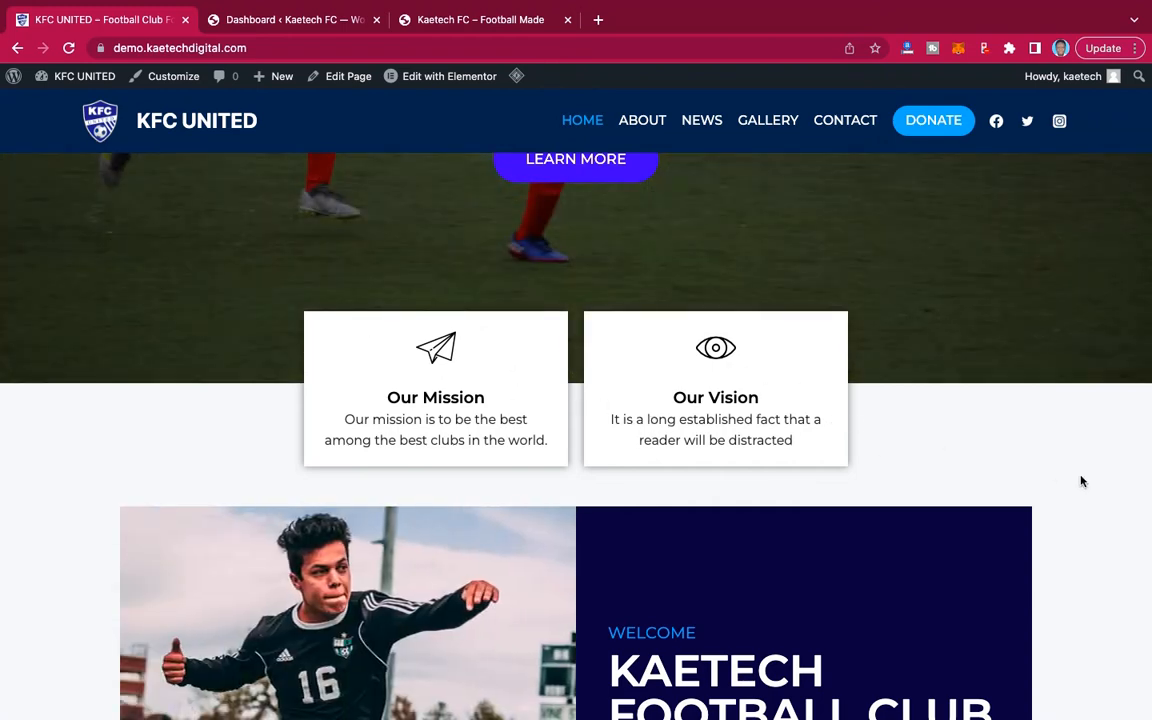
pyautogui.scroll(-4, 1080, 483)
pyautogui.scroll(1, 1080, 483)
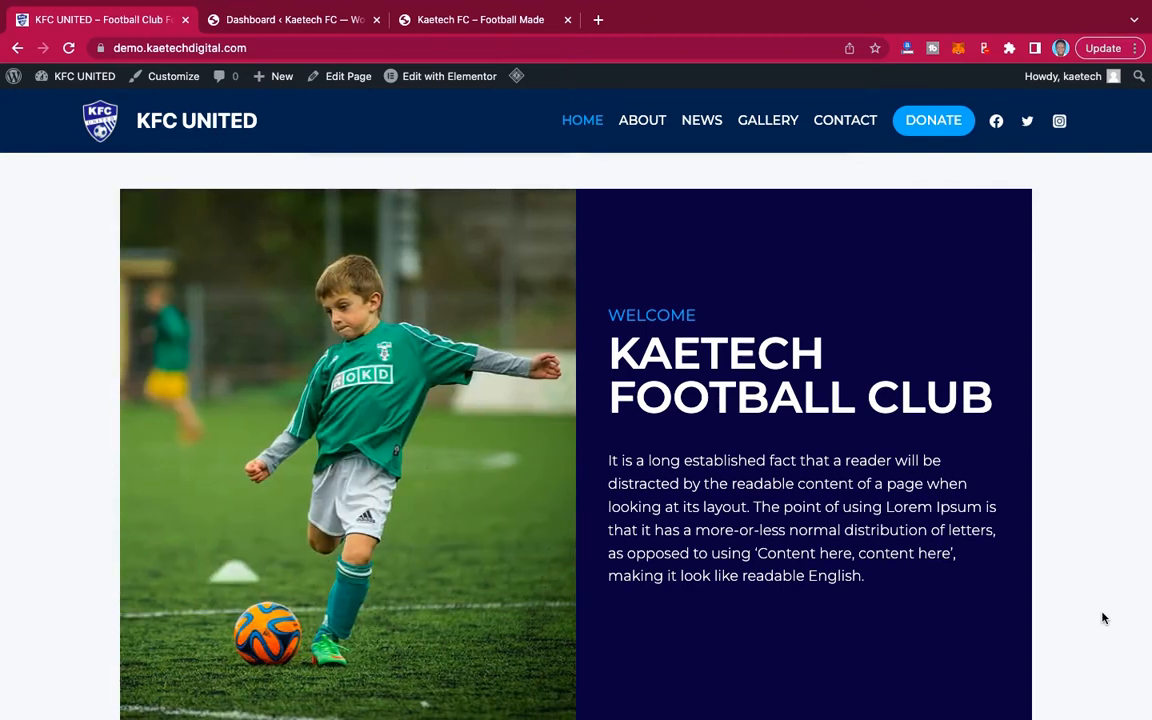
# Review the home page's What We Do cards, Gallery grid, Donate banner and footer columns.
pyautogui.scroll(-5, 1104, 618)
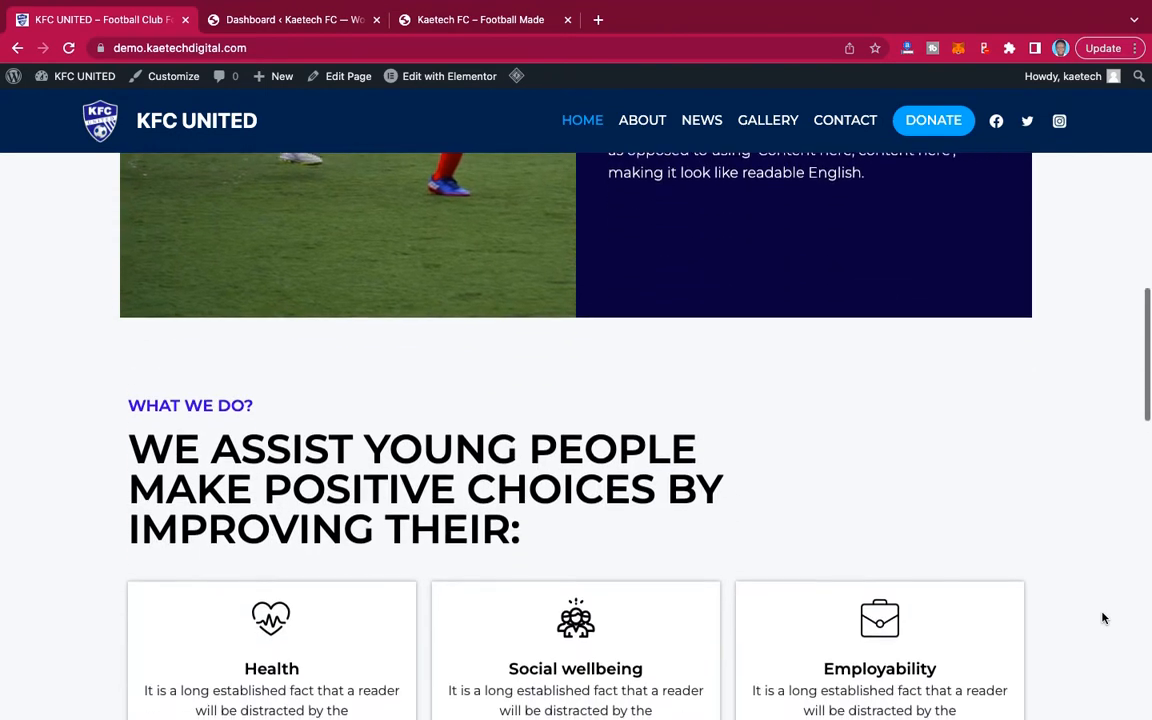
pyautogui.scroll(1, 1104, 618)
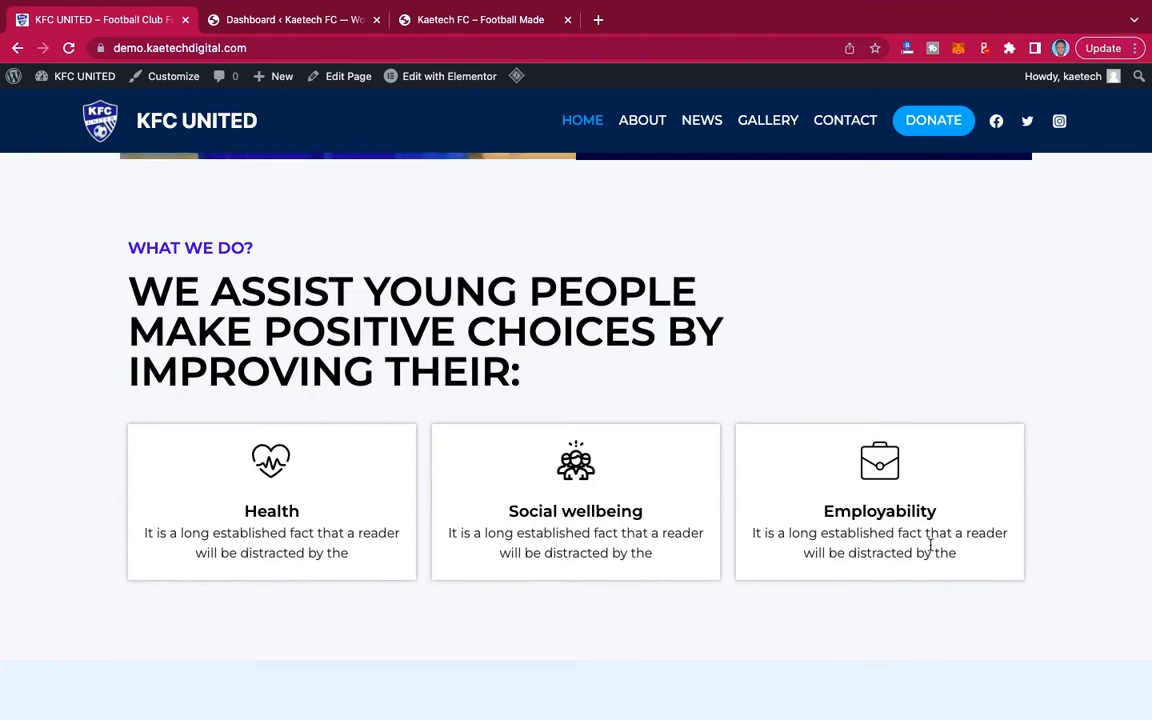
pyautogui.scroll(-5, 930, 545)
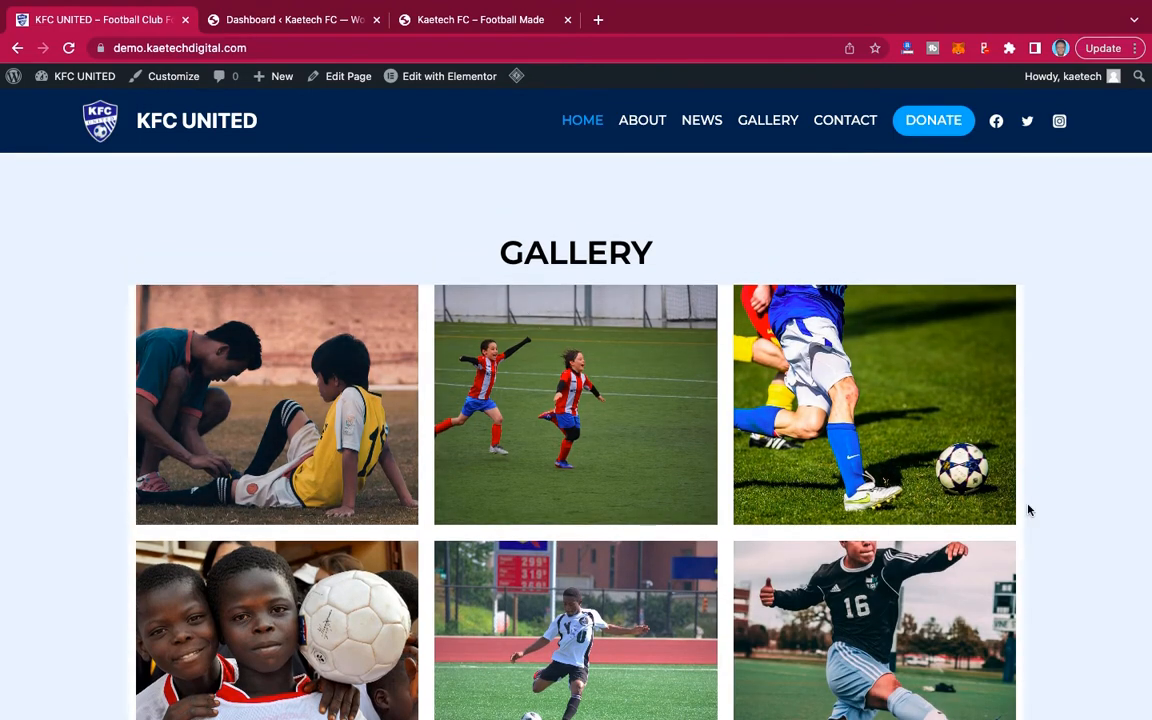
pyautogui.scroll(-2, 1028, 510)
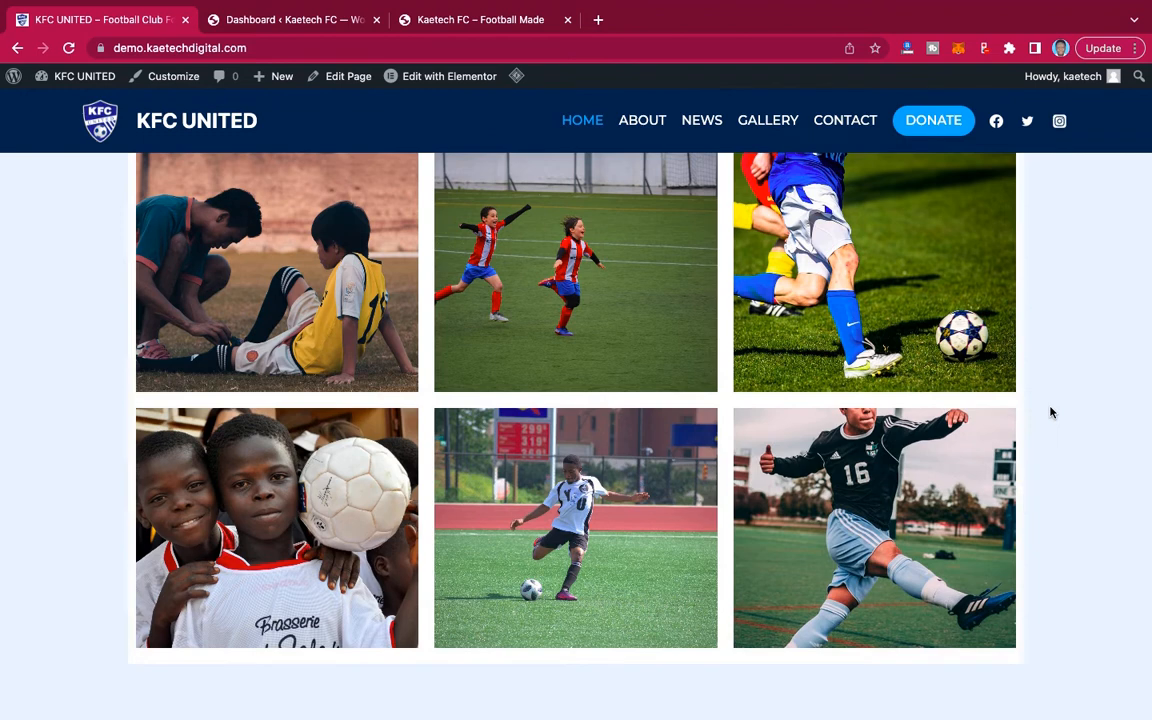
pyautogui.scroll(2, 1050, 412)
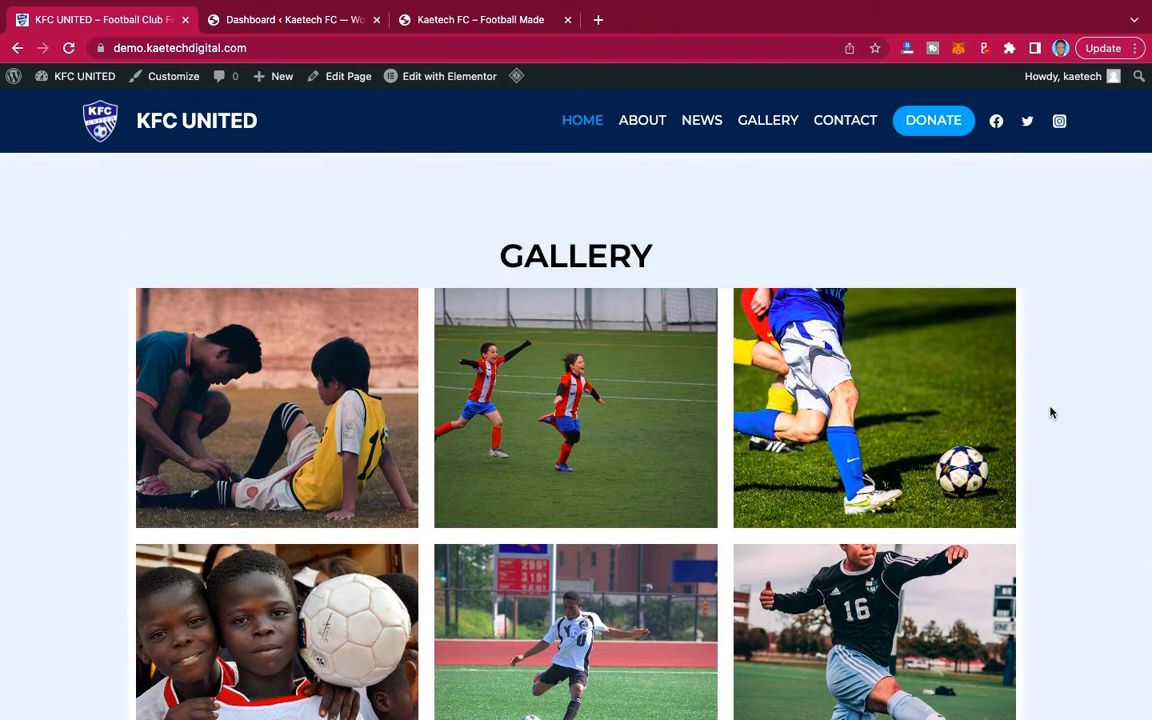
pyautogui.scroll(-5, 1050, 412)
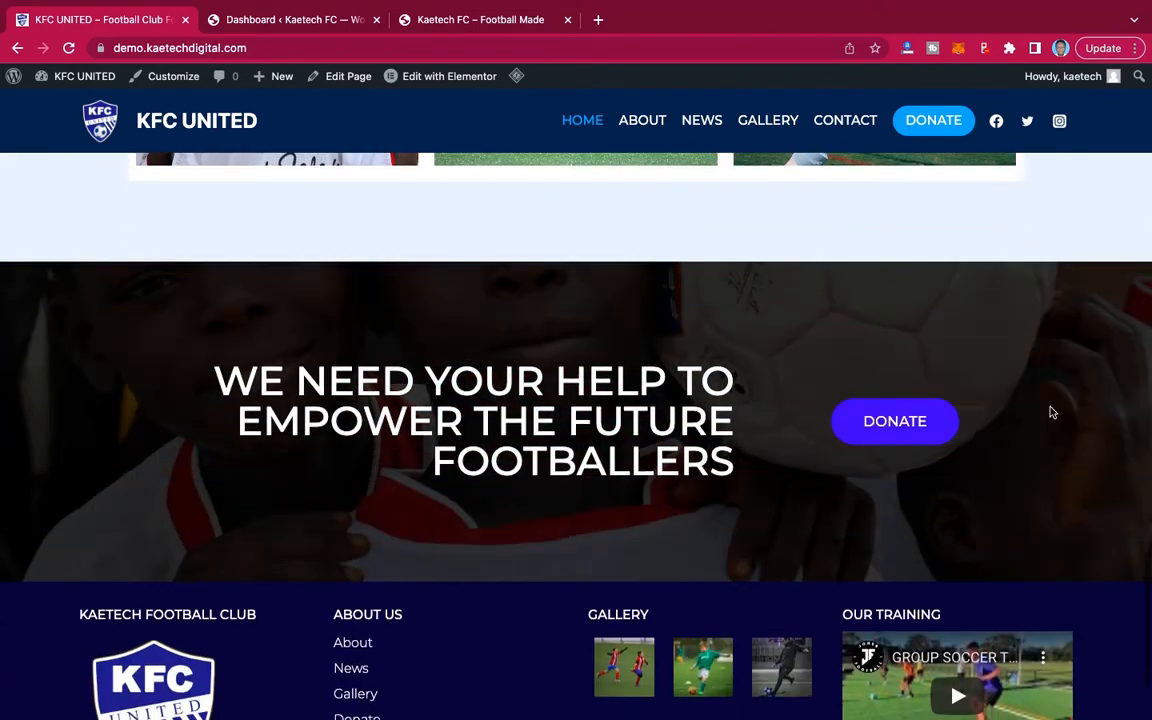
pyautogui.scroll(1, 1050, 412)
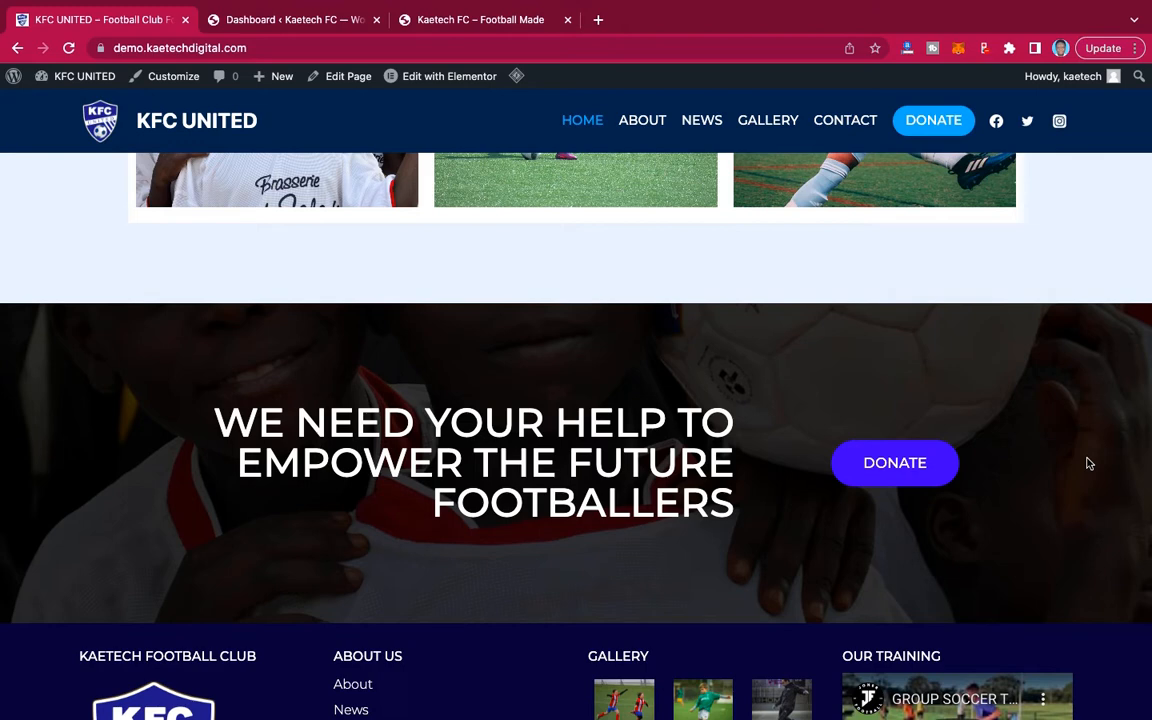
pyautogui.scroll(-3, 1089, 463)
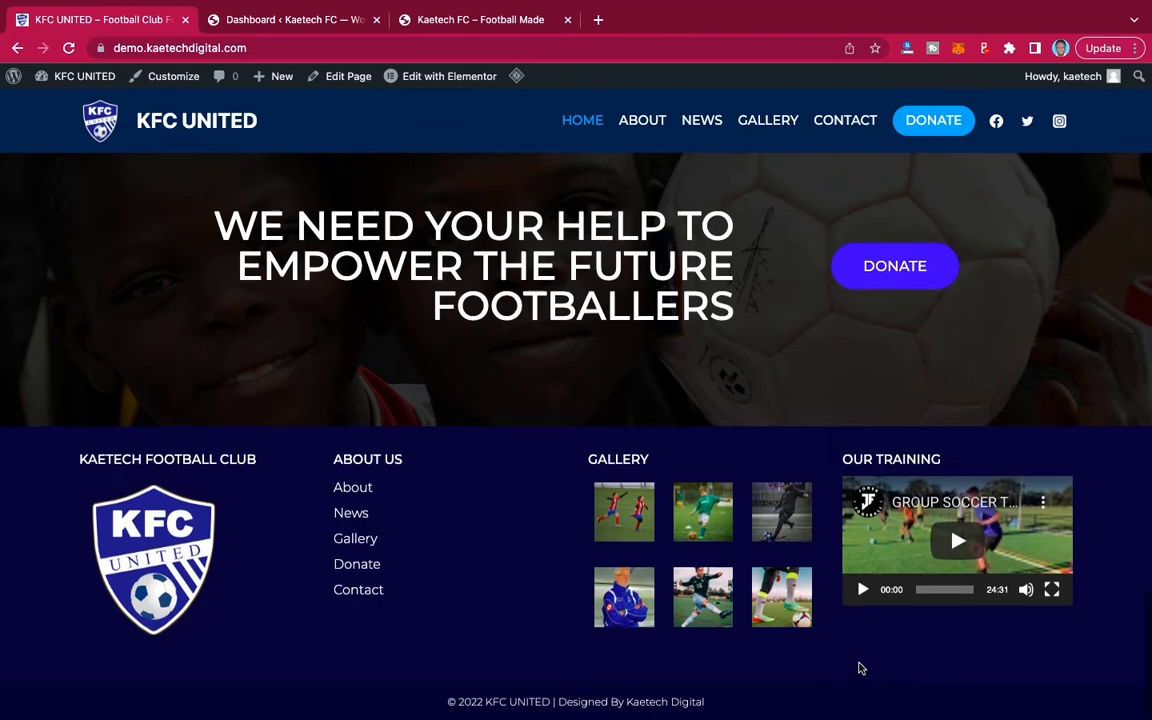
pyautogui.scroll(15, 858, 668)
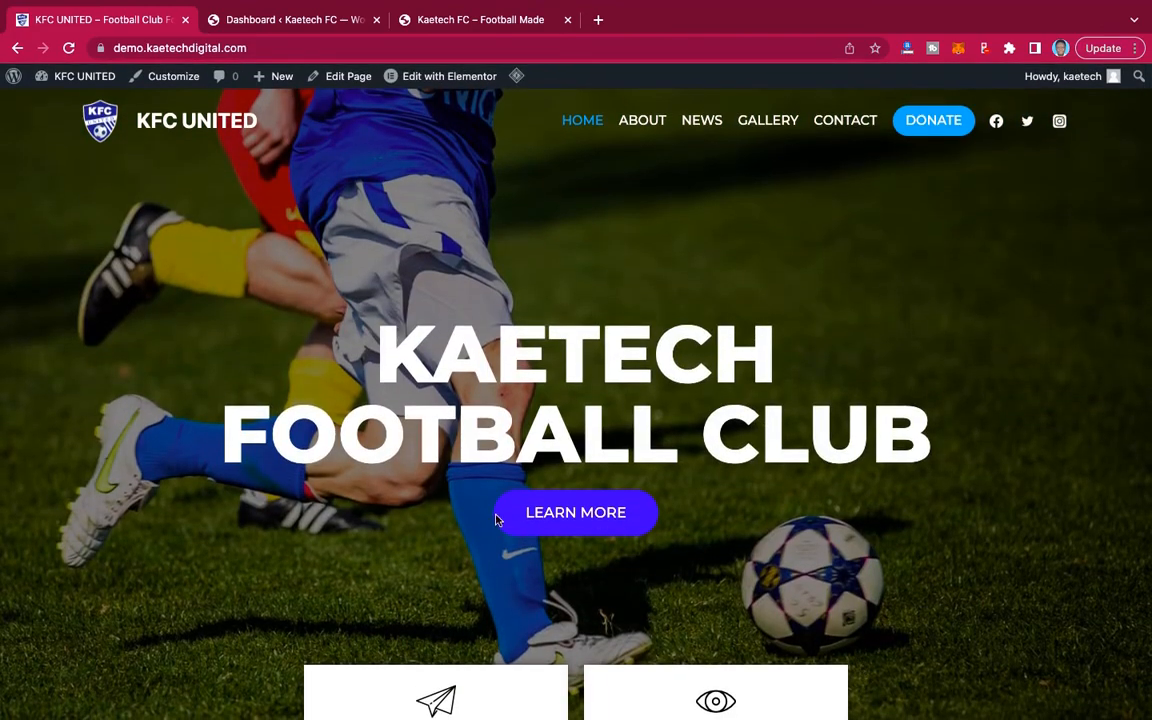
# Open the site's About page and examine its header, club introduction and Our Ambition section.
pyautogui.click(561, 525)
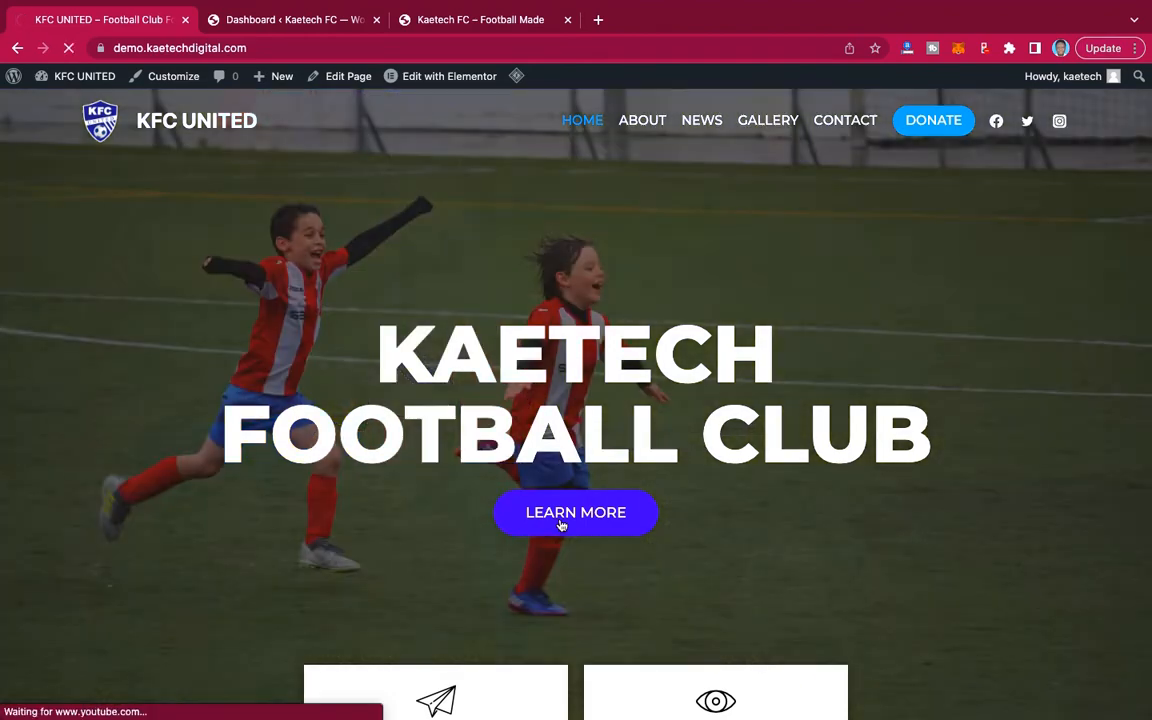
pyautogui.click(652, 127)
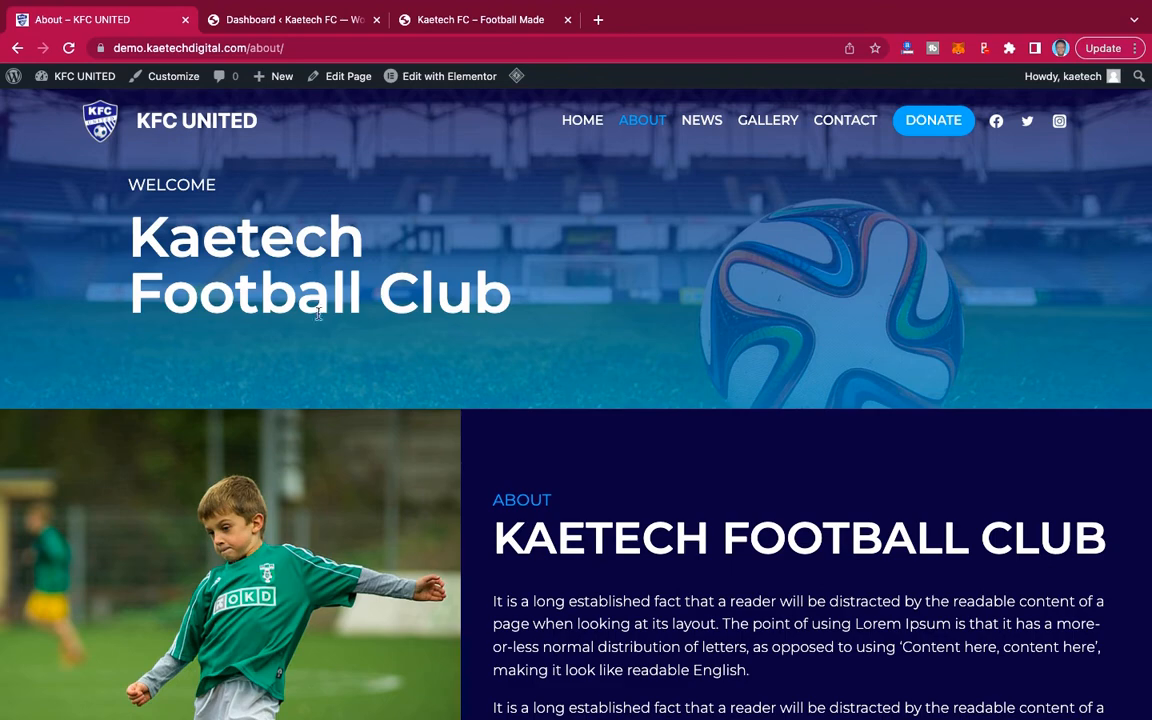
pyautogui.scroll(-5, 910, 445)
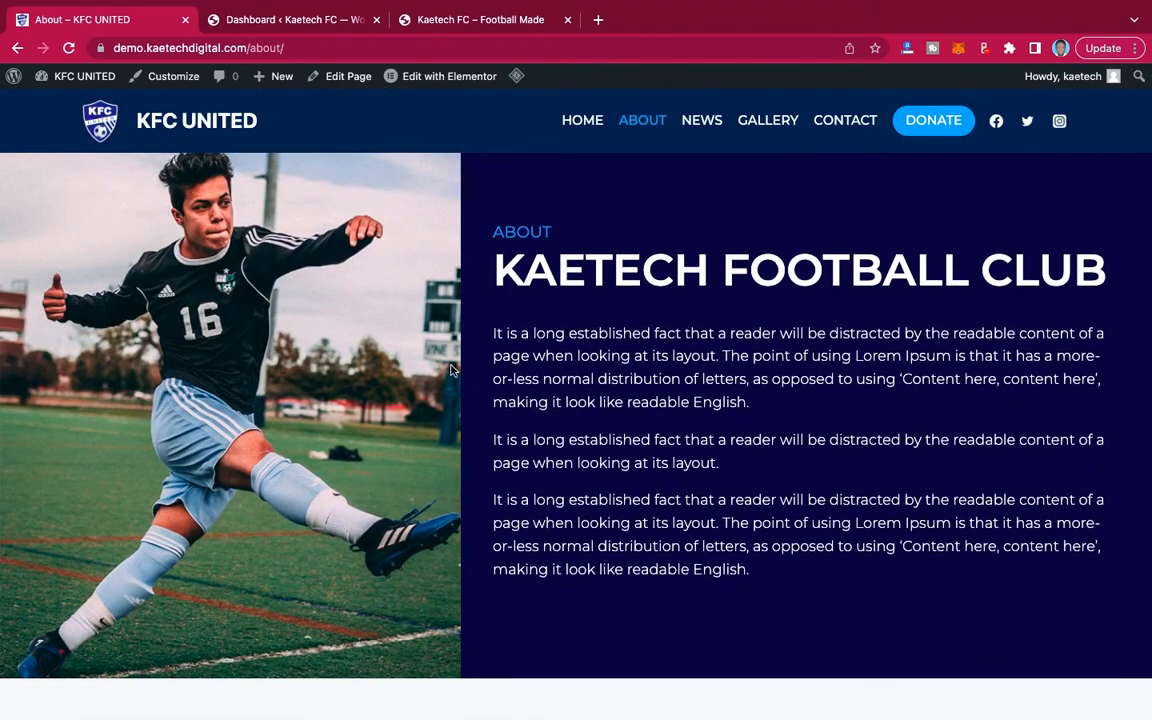
pyautogui.scroll(1, 451, 370)
pyautogui.scroll(-1, 450, 368)
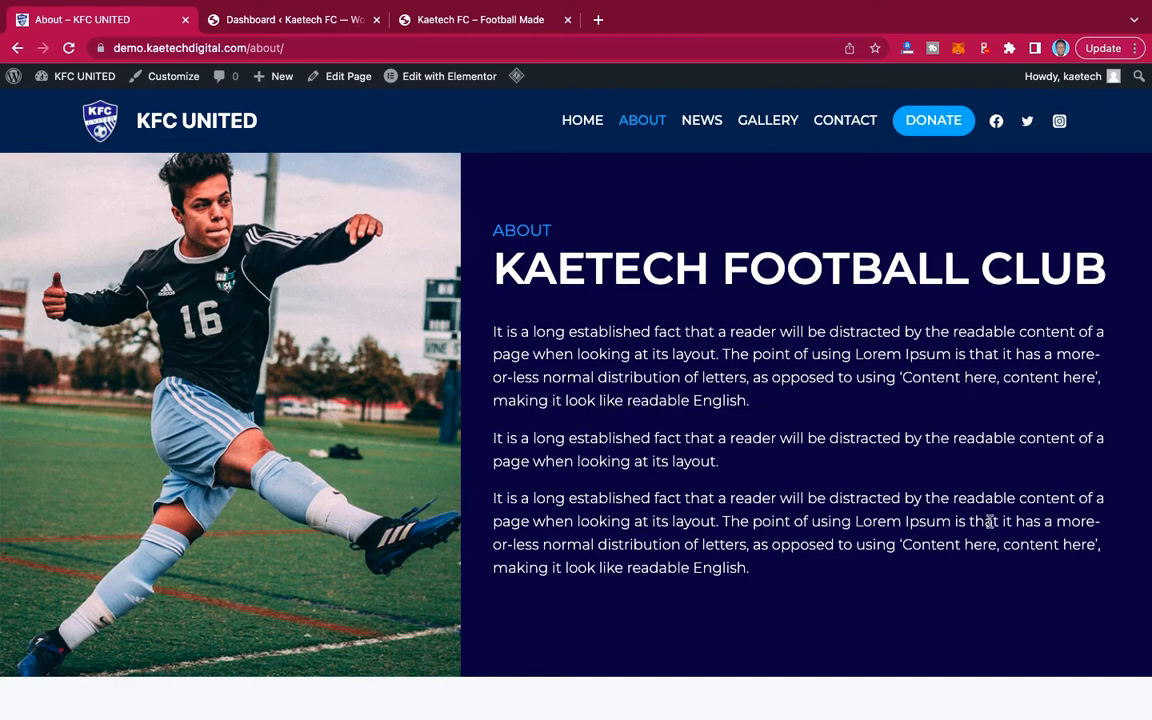
pyautogui.scroll(-1, 989, 521)
pyautogui.scroll(-8, 989, 521)
pyautogui.scroll(1, 990, 522)
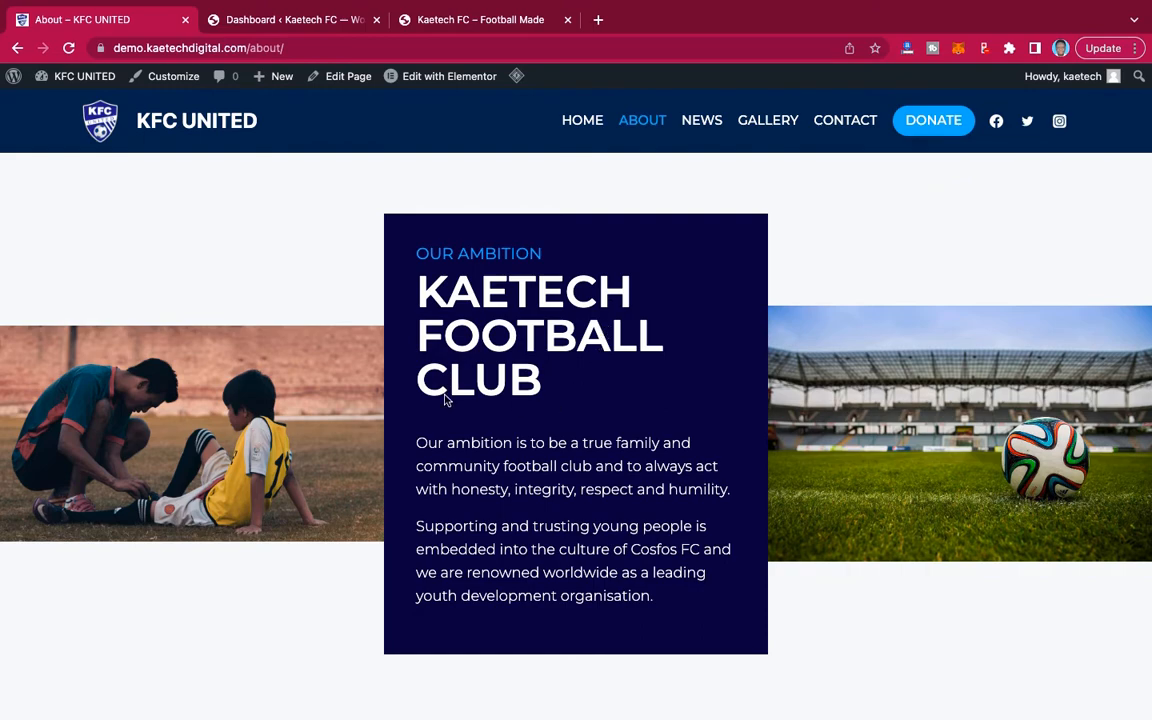
# Review the About page's Mission and Vision boxes, What we do, Our Values and footer sections.
pyautogui.scroll(-8, 836, 527)
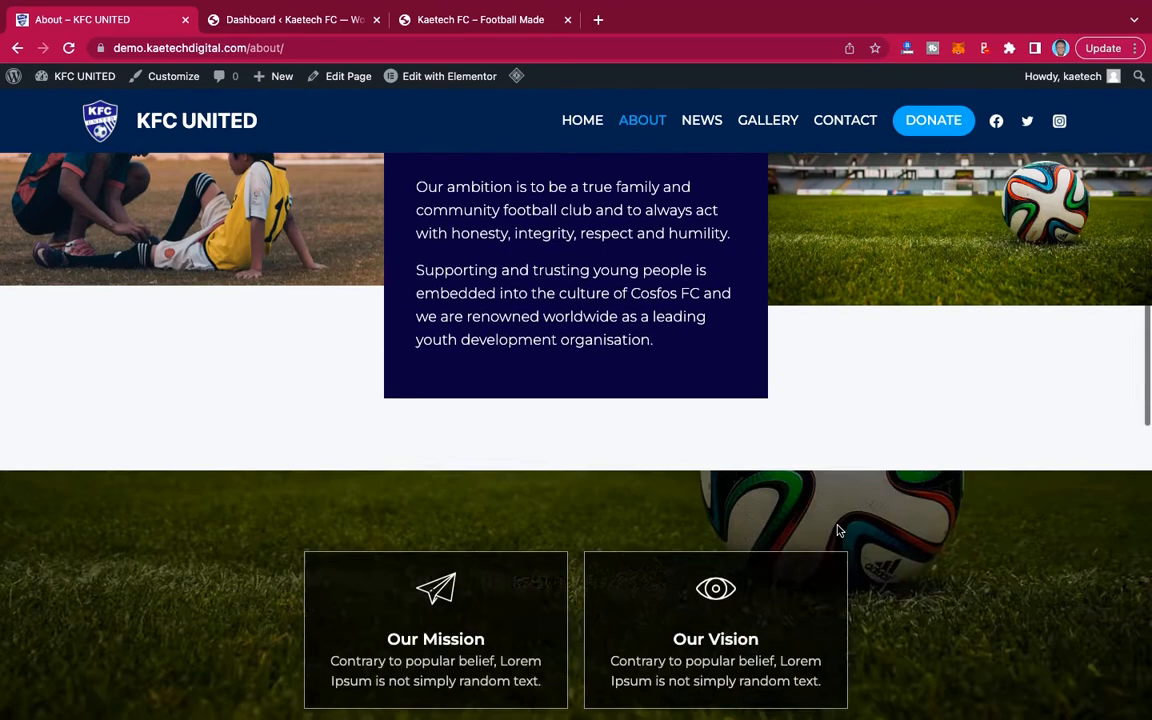
pyautogui.scroll(1, 838, 531)
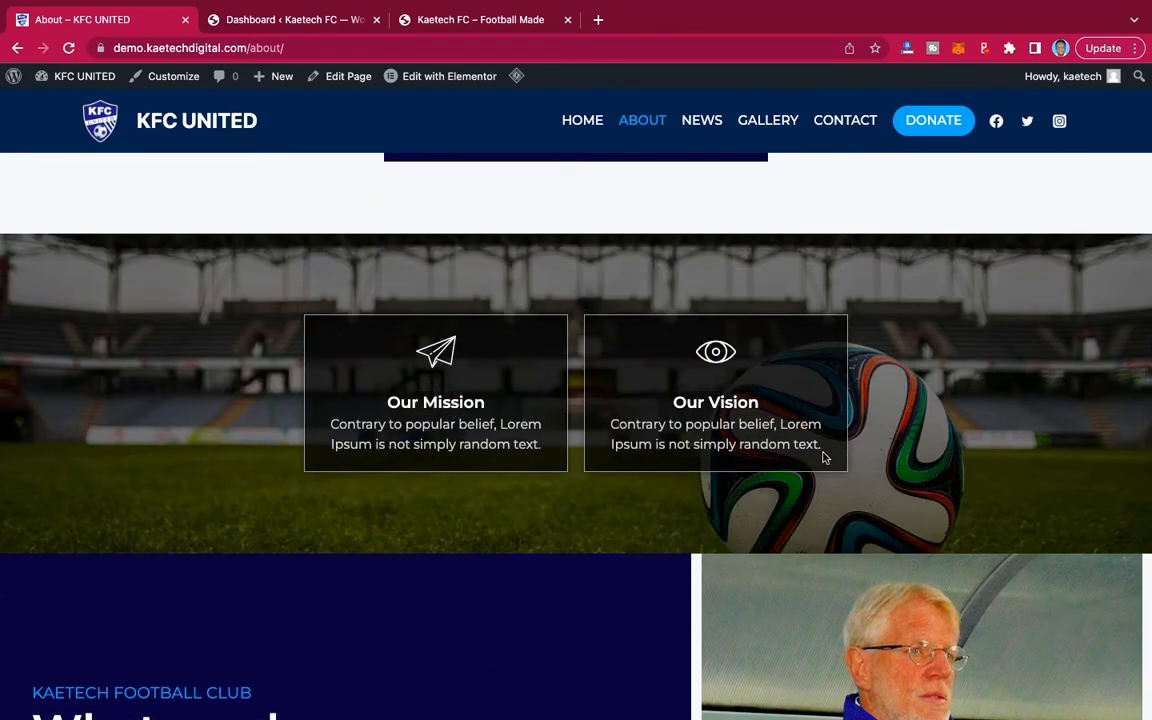
pyautogui.scroll(-5, 860, 488)
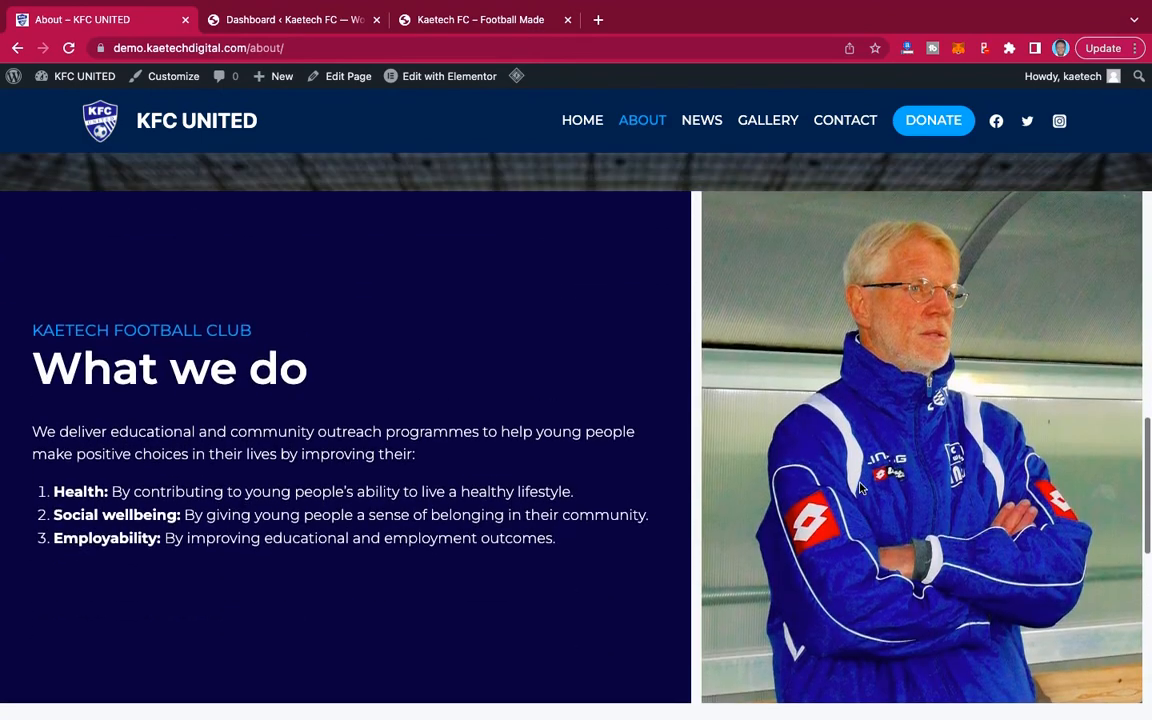
pyautogui.scroll(1, 200, 440)
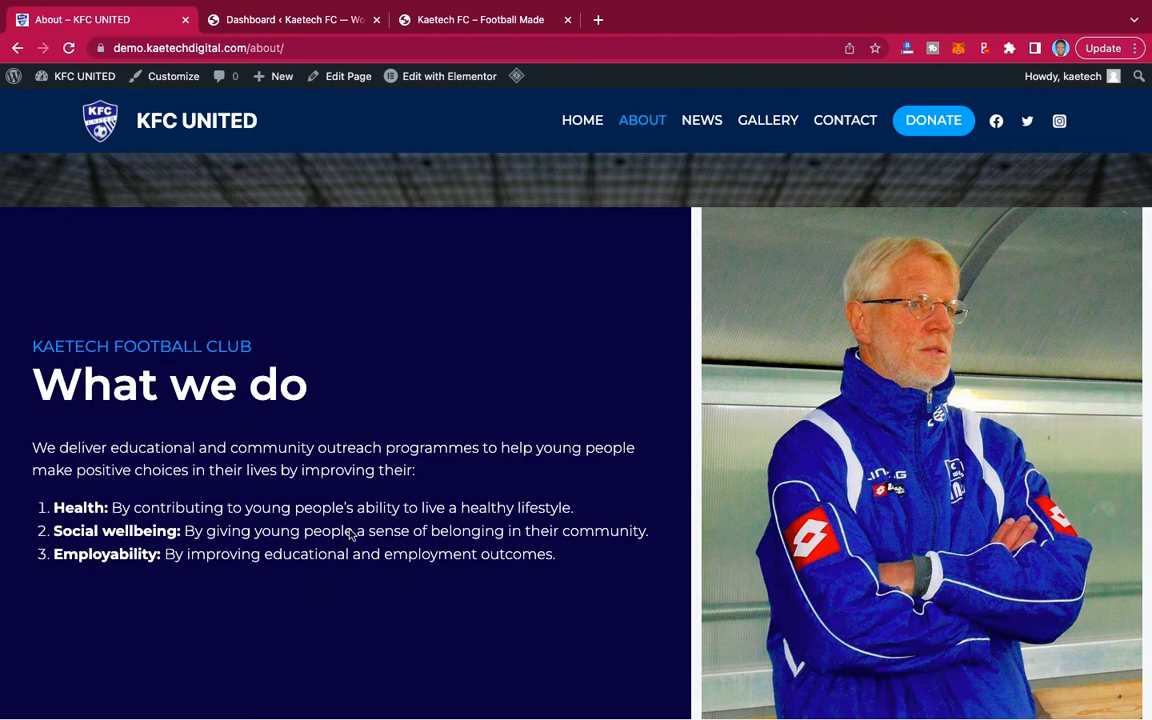
pyautogui.scroll(-5, 928, 480)
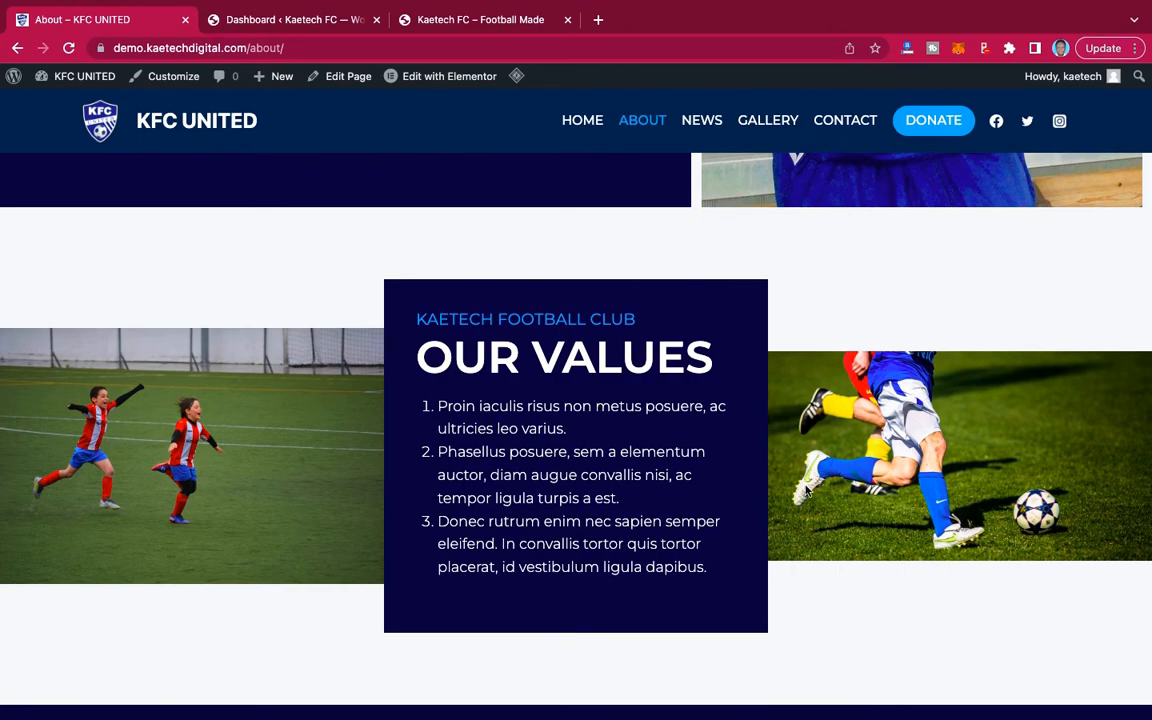
pyautogui.scroll(-3, 806, 490)
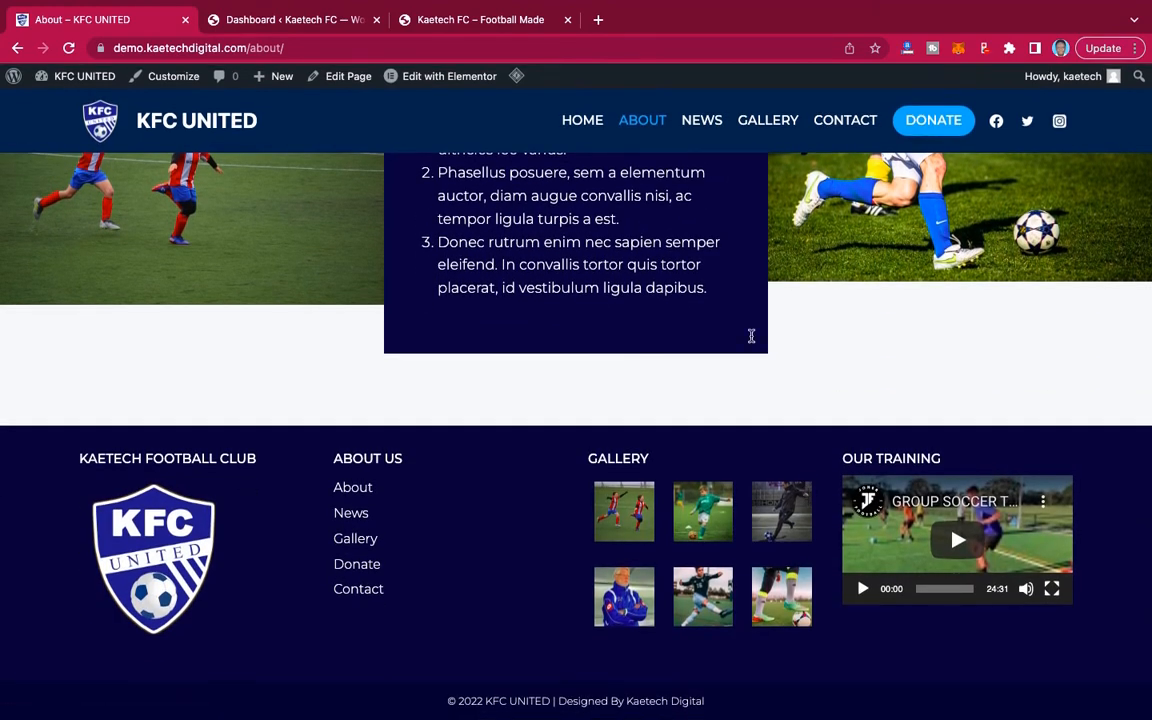
pyautogui.scroll(15, 751, 336)
pyautogui.scroll(10, 752, 341)
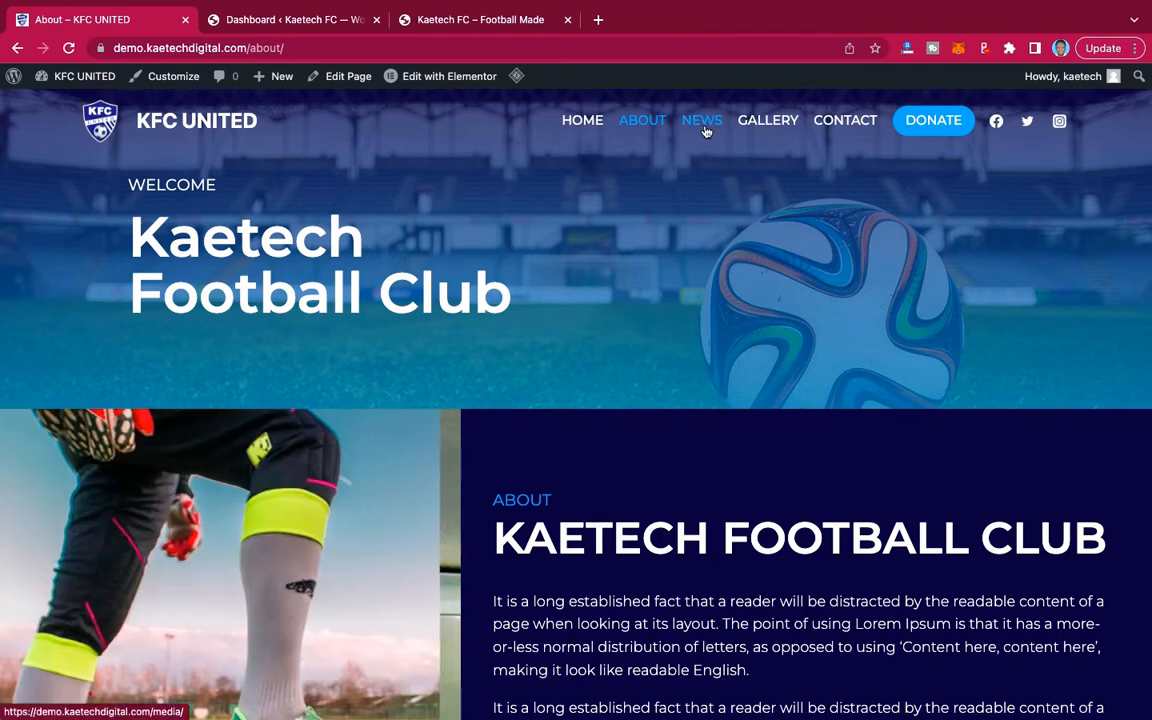
# View the site's News page and its Gallery page.
pyautogui.click(705, 131)
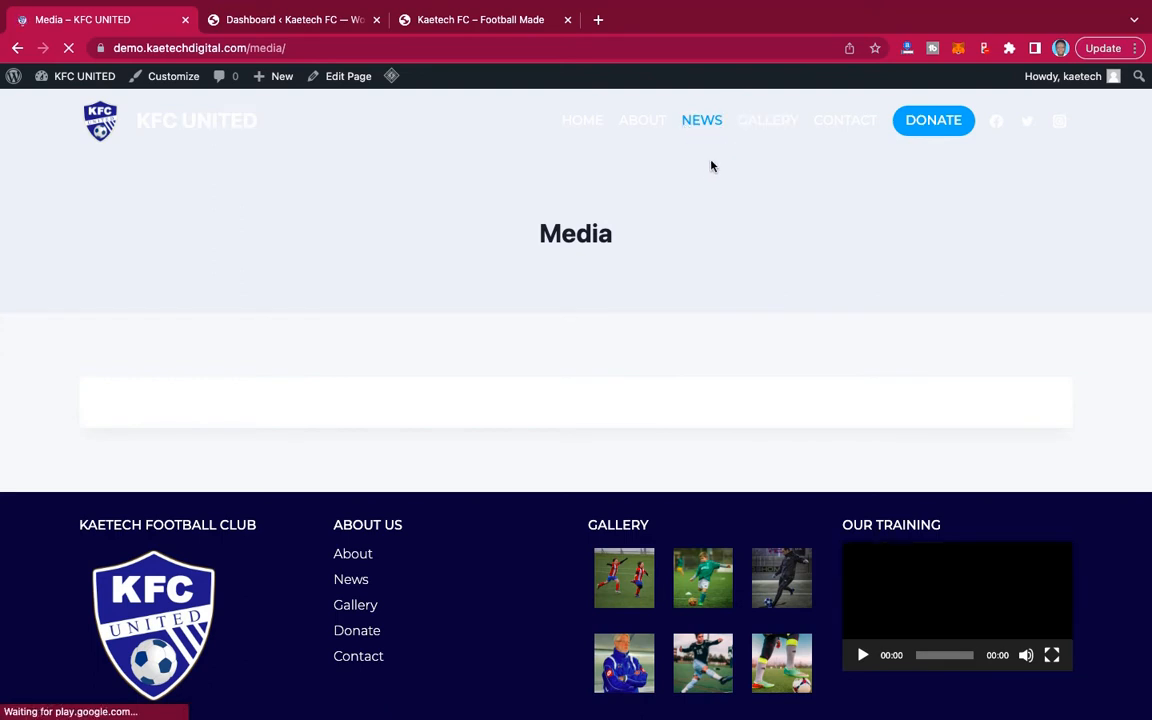
pyautogui.click(770, 122)
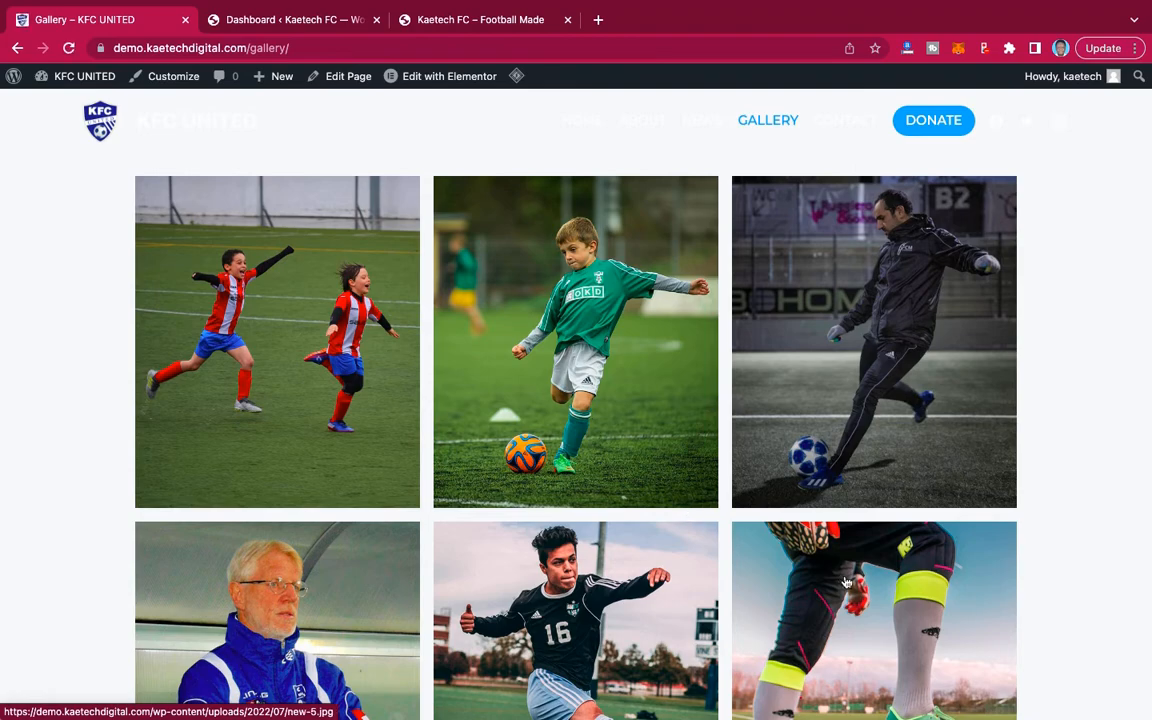
# Review the Gallery page's remaining photos and its footer.
pyautogui.scroll(-2, 846, 582)
pyautogui.scroll(-10, 846, 582)
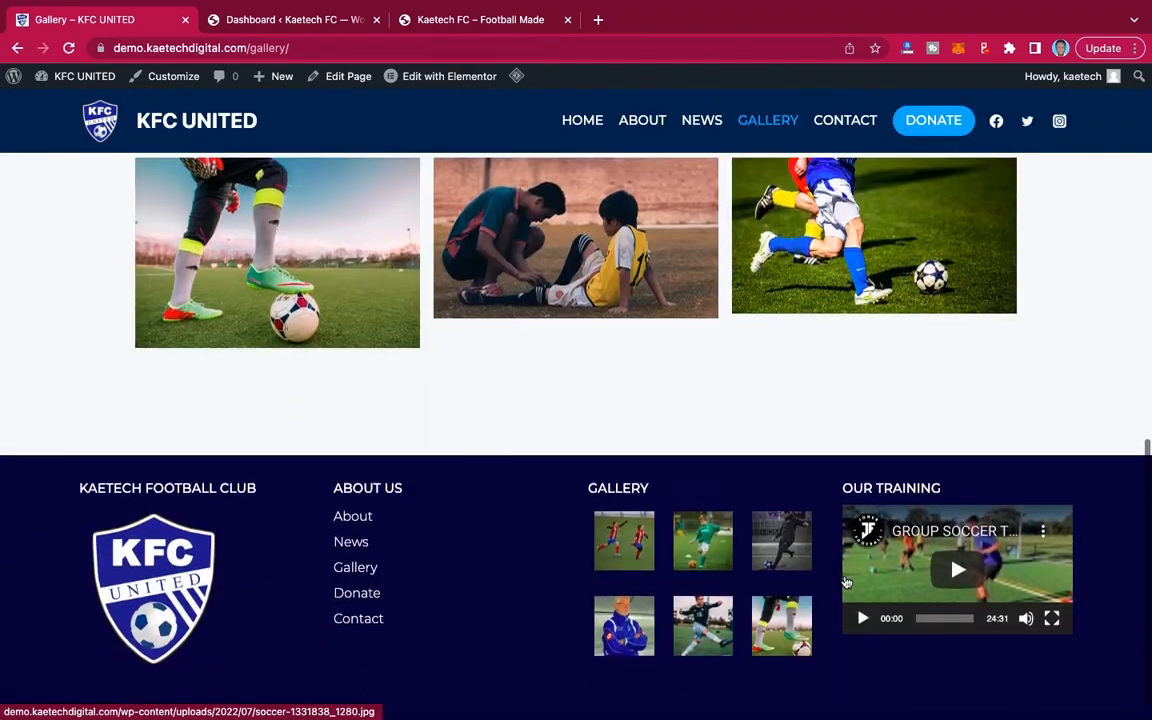
pyautogui.scroll(10, 846, 582)
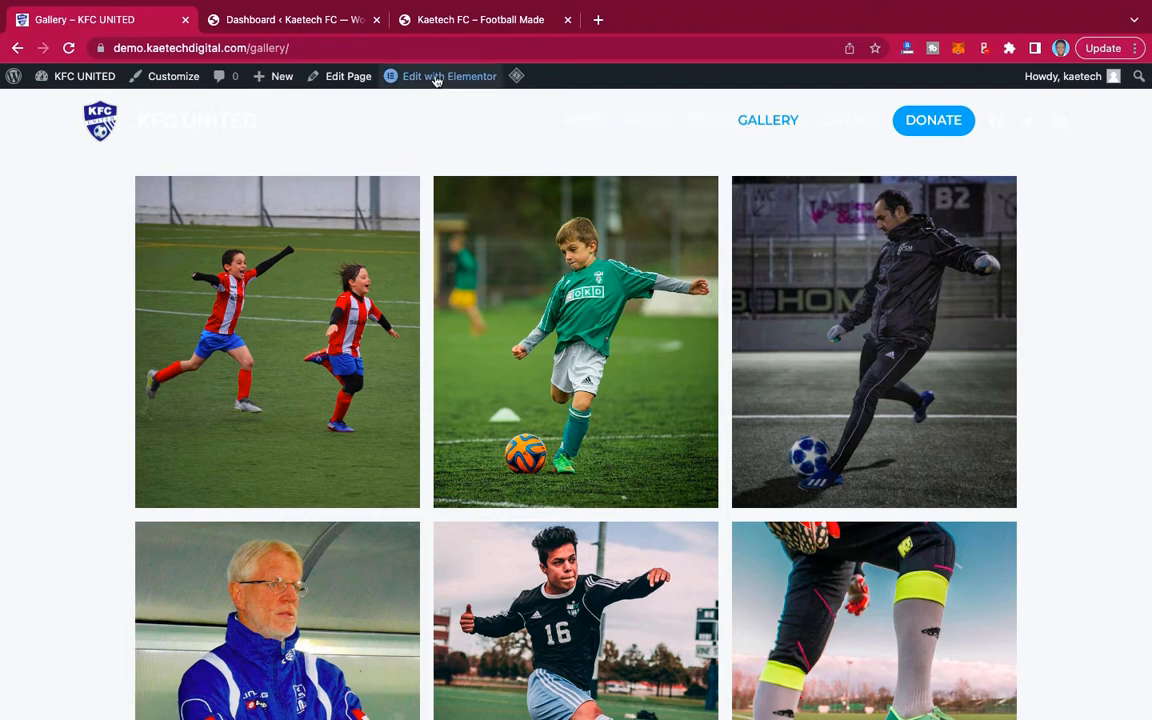
# Open the Gallery page for editing in Elementor and close the Navigator.
pyautogui.moveTo(437, 79)
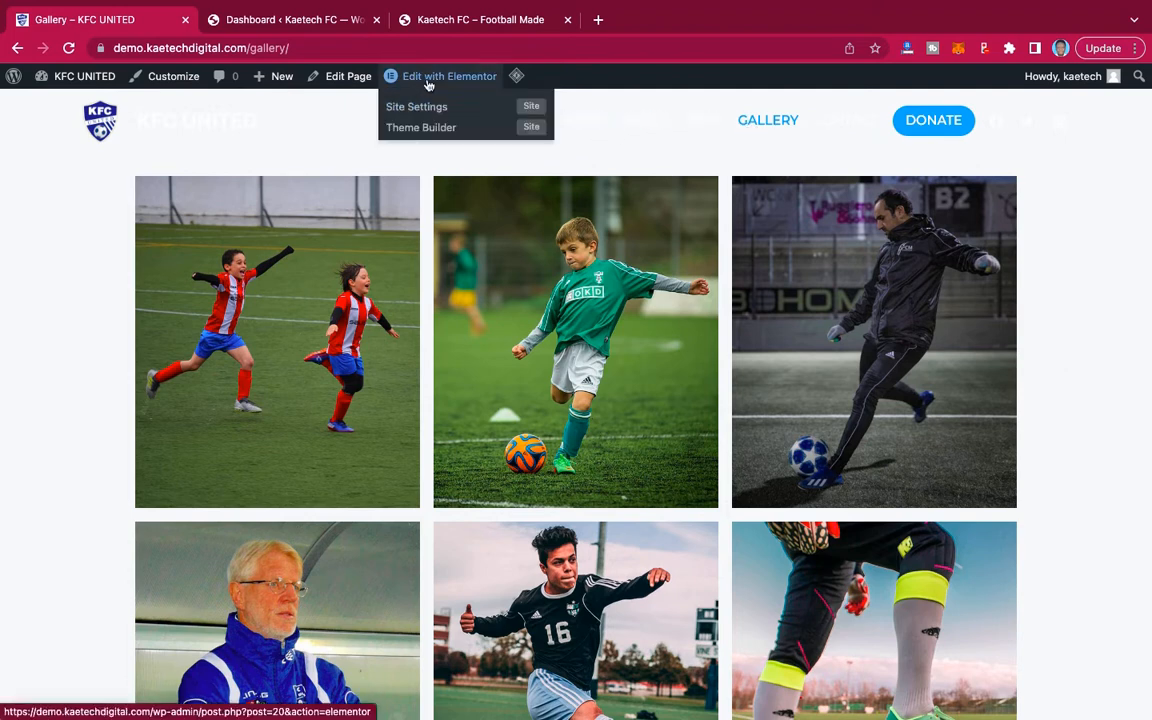
pyautogui.click(428, 81)
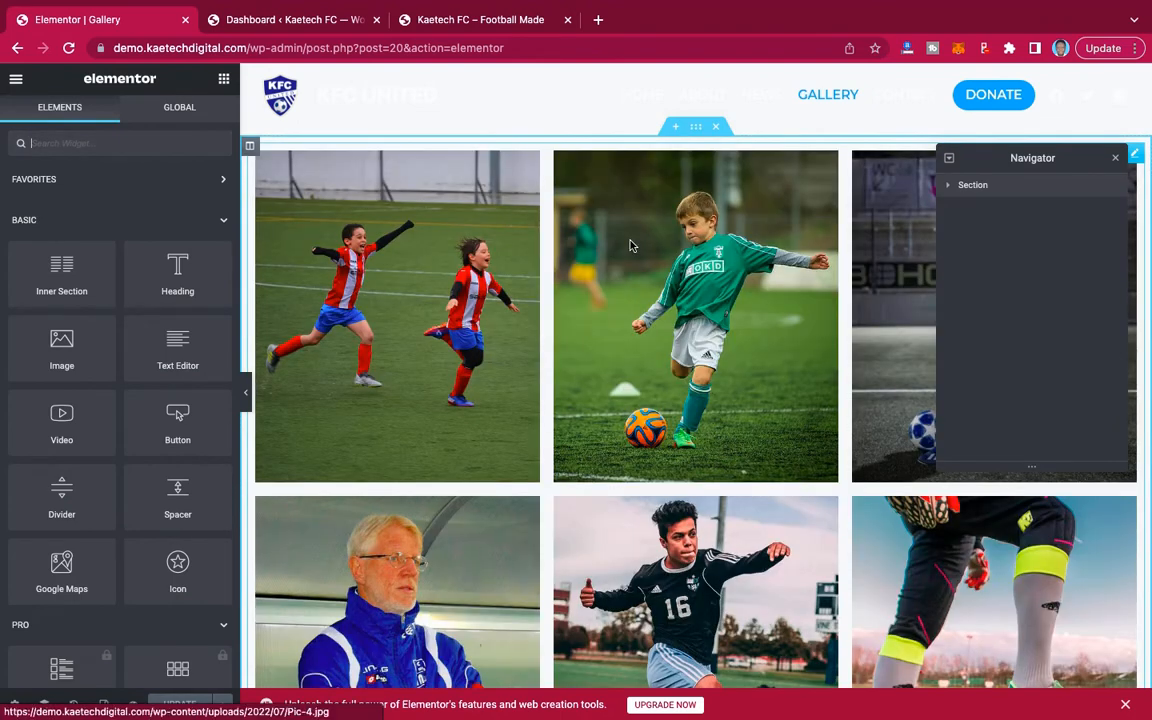
pyautogui.click(1116, 162)
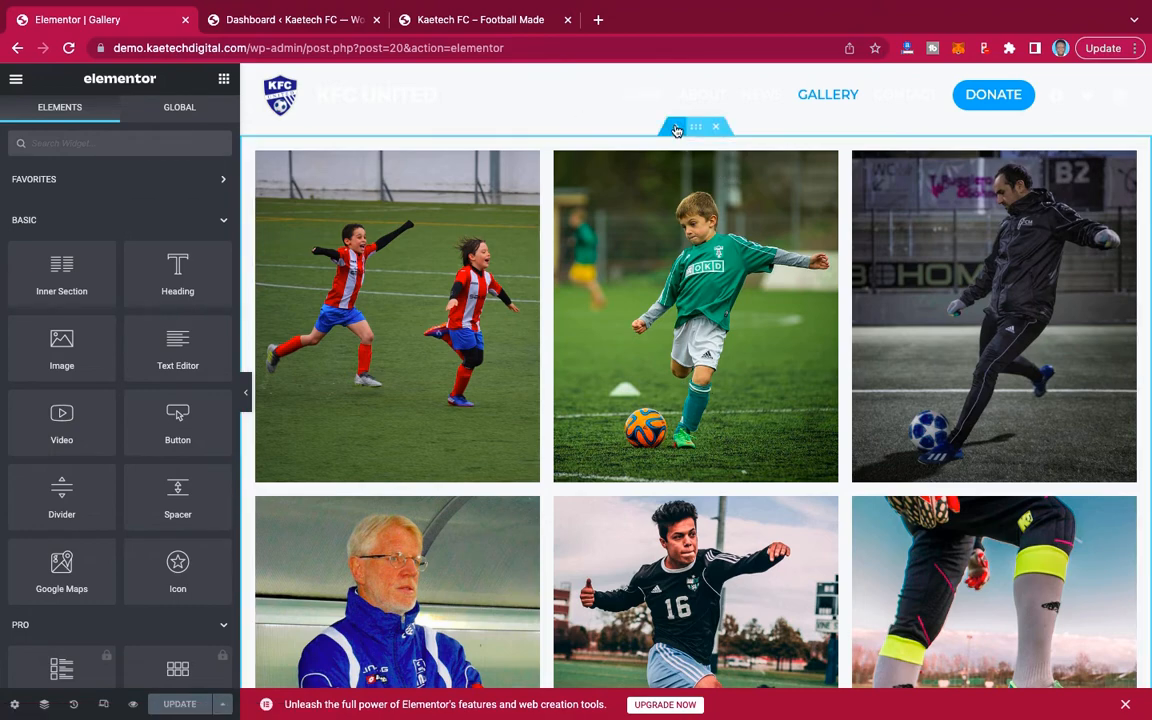
# Add a single-column section above the photo grid, with Columns Gap set to No Gap and Height to Min Height.
pyautogui.click(676, 130)
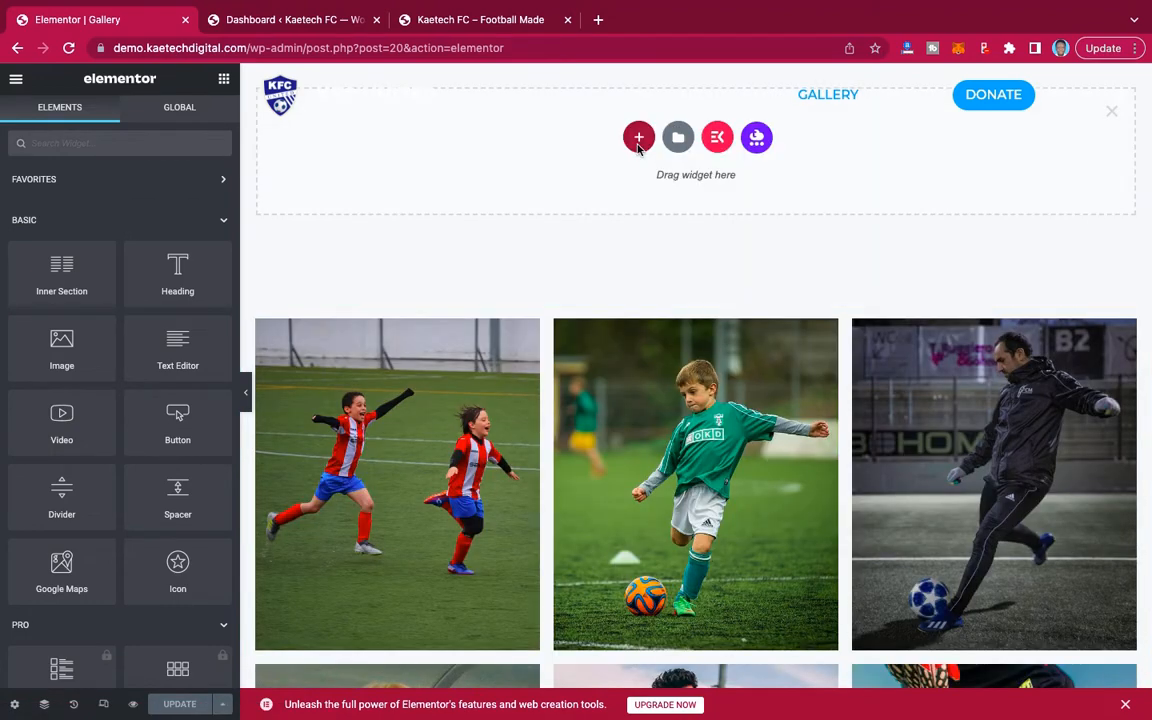
pyautogui.click(638, 138)
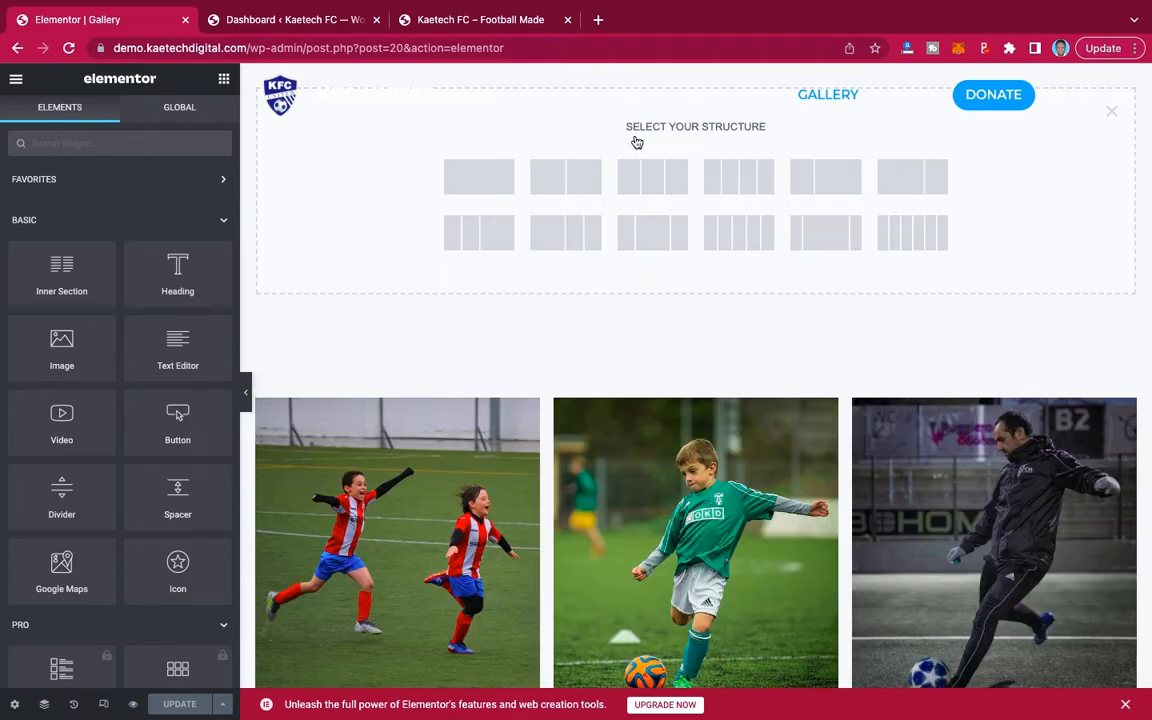
pyautogui.click(480, 182)
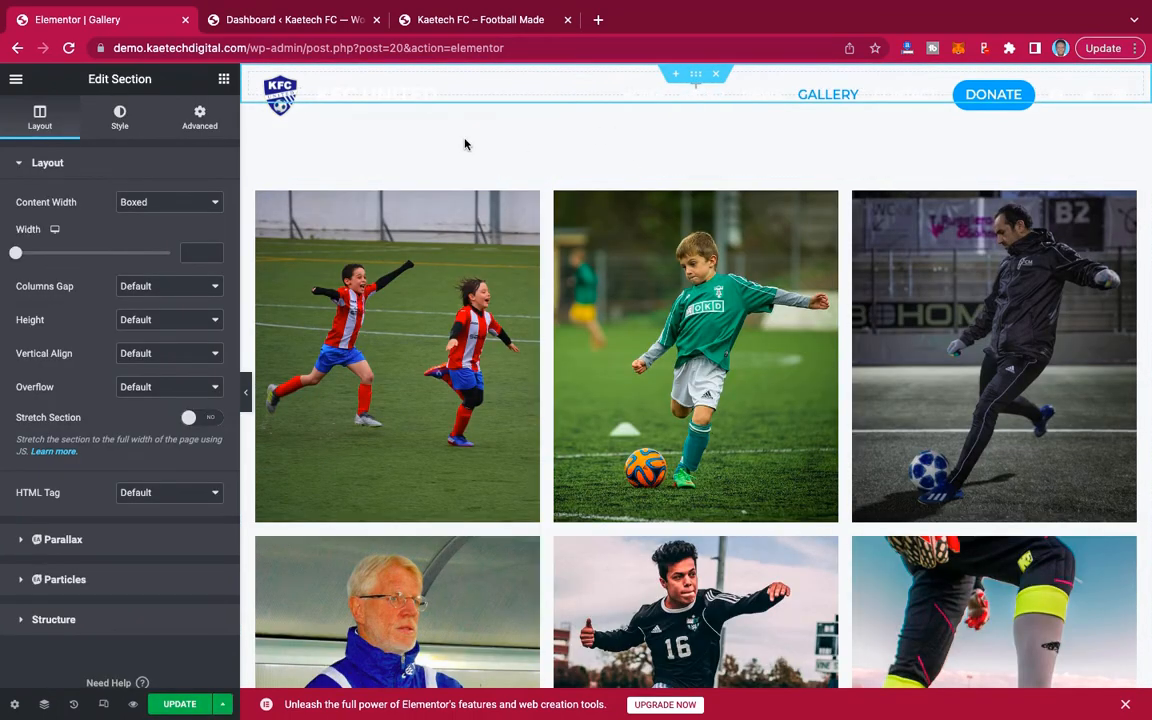
pyautogui.click(150, 288)
pyautogui.click(154, 304)
pyautogui.click(172, 322)
pyautogui.click(155, 353)
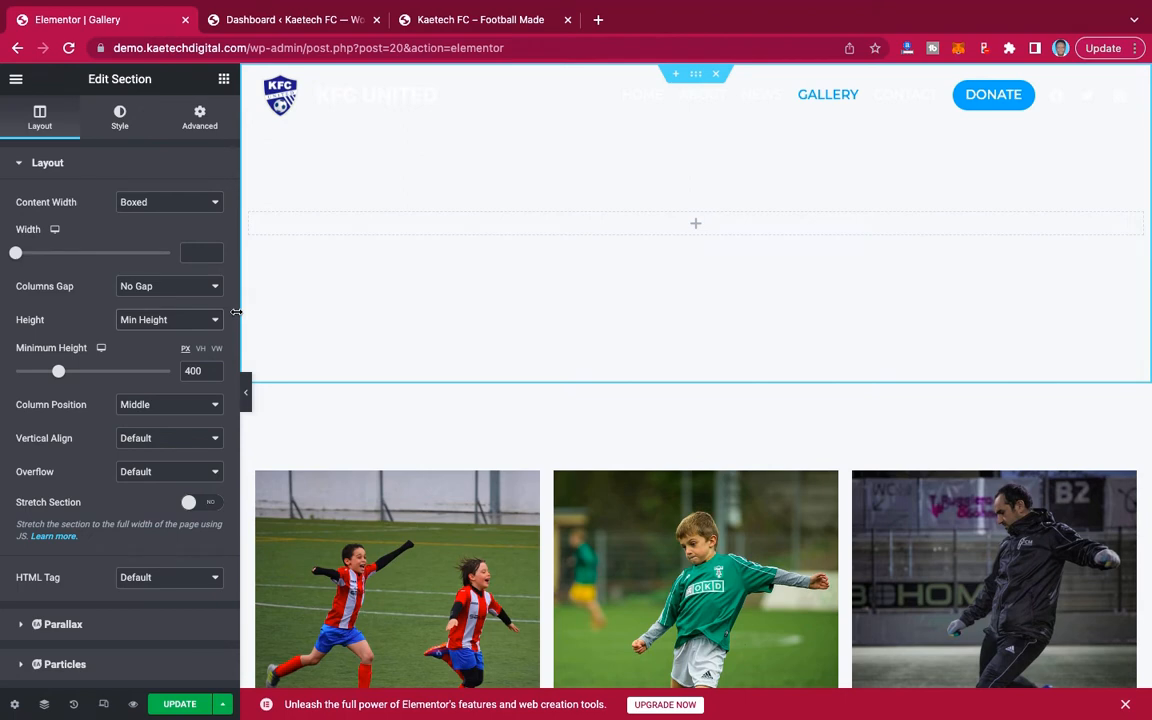
# Give the new section a Classic background using the stadium and ball image football-488714_1280.jpg from the media library.
pyautogui.click(119, 116)
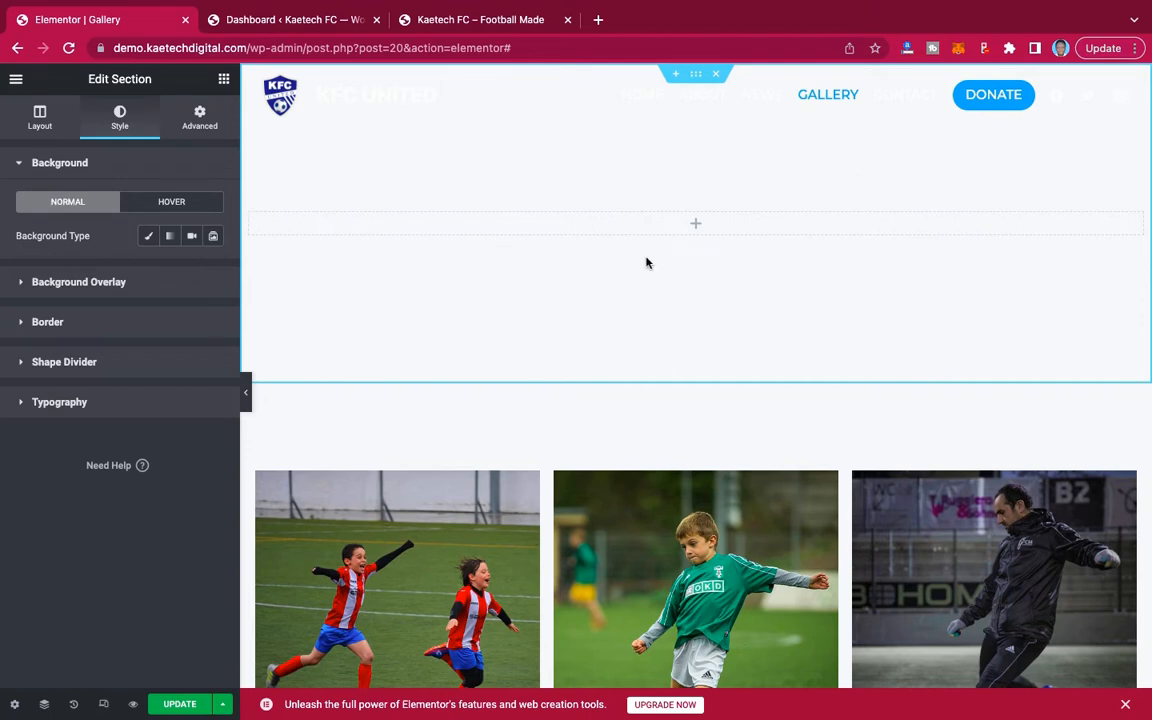
pyautogui.click(147, 237)
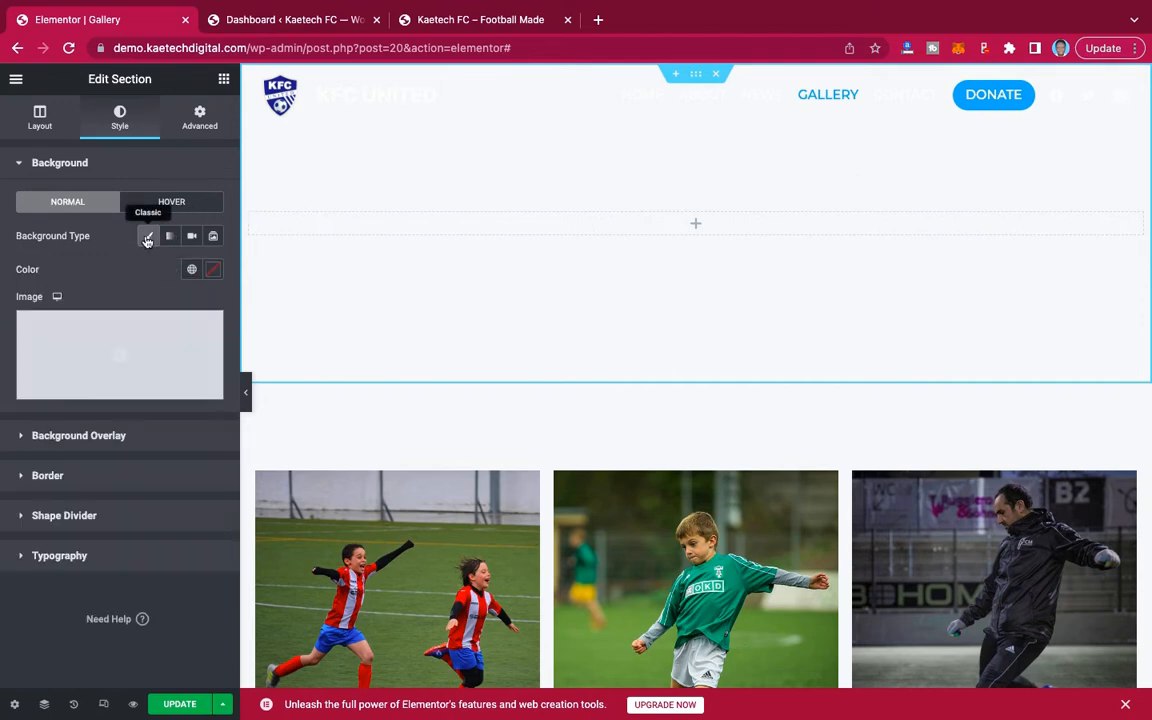
pyautogui.click(128, 353)
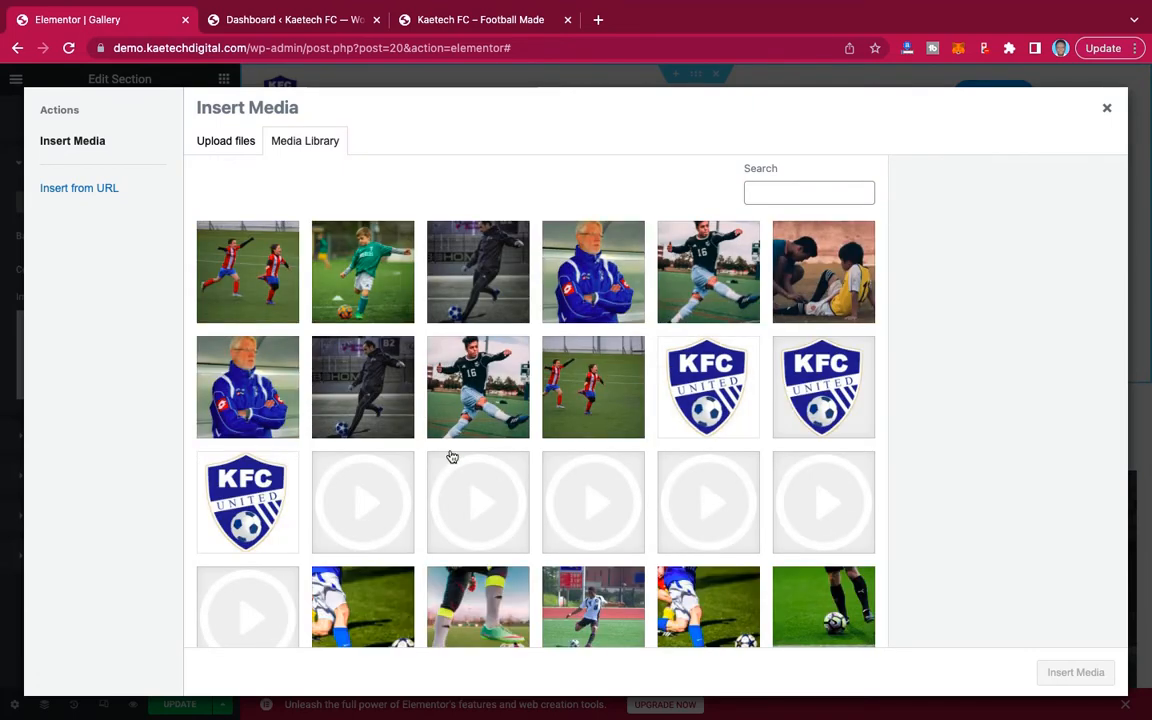
pyautogui.scroll(-3, 452, 457)
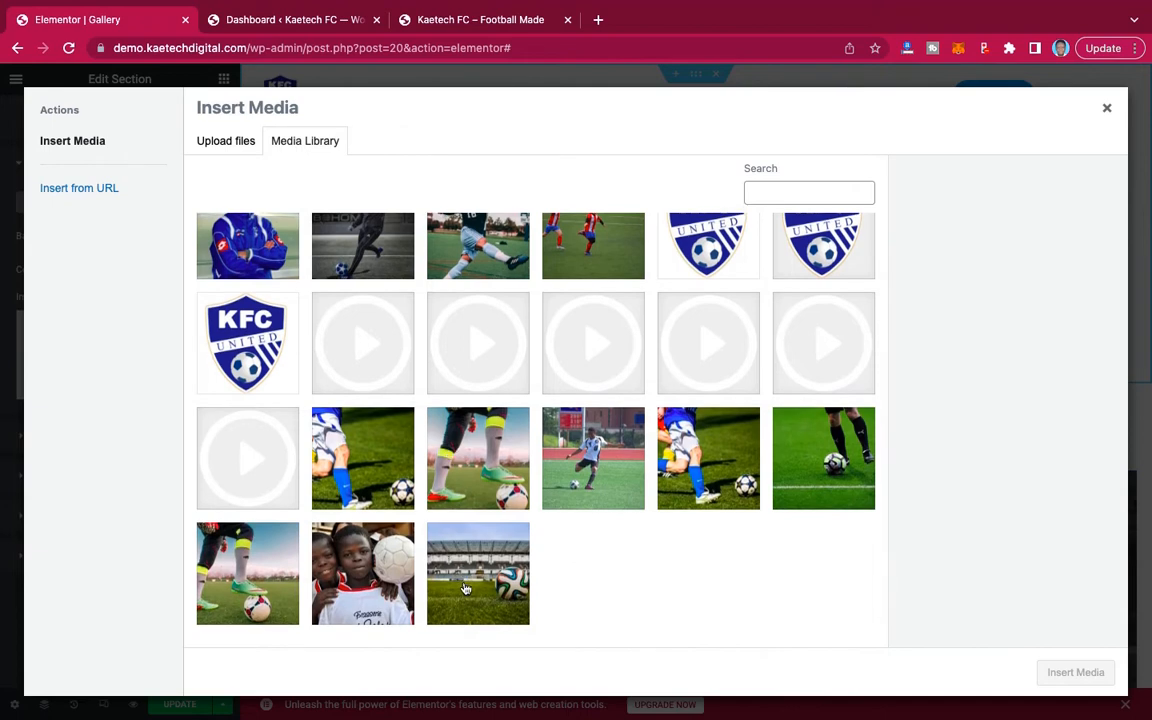
pyautogui.click(449, 527)
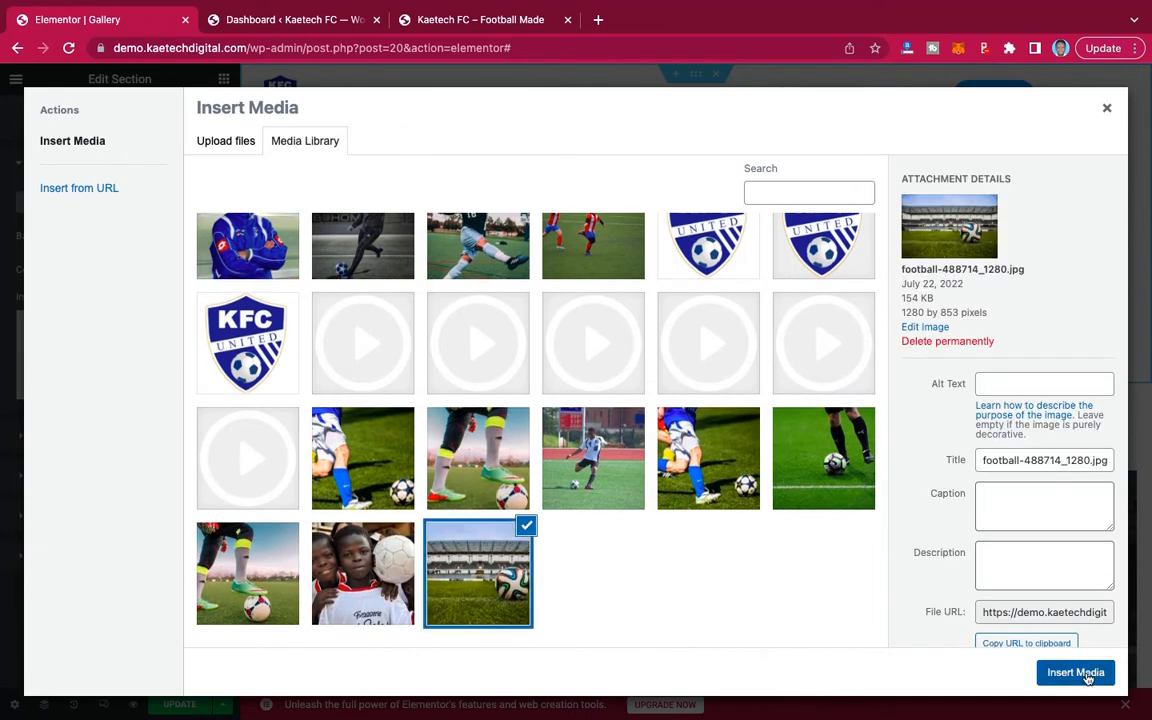
pyautogui.click(1076, 672)
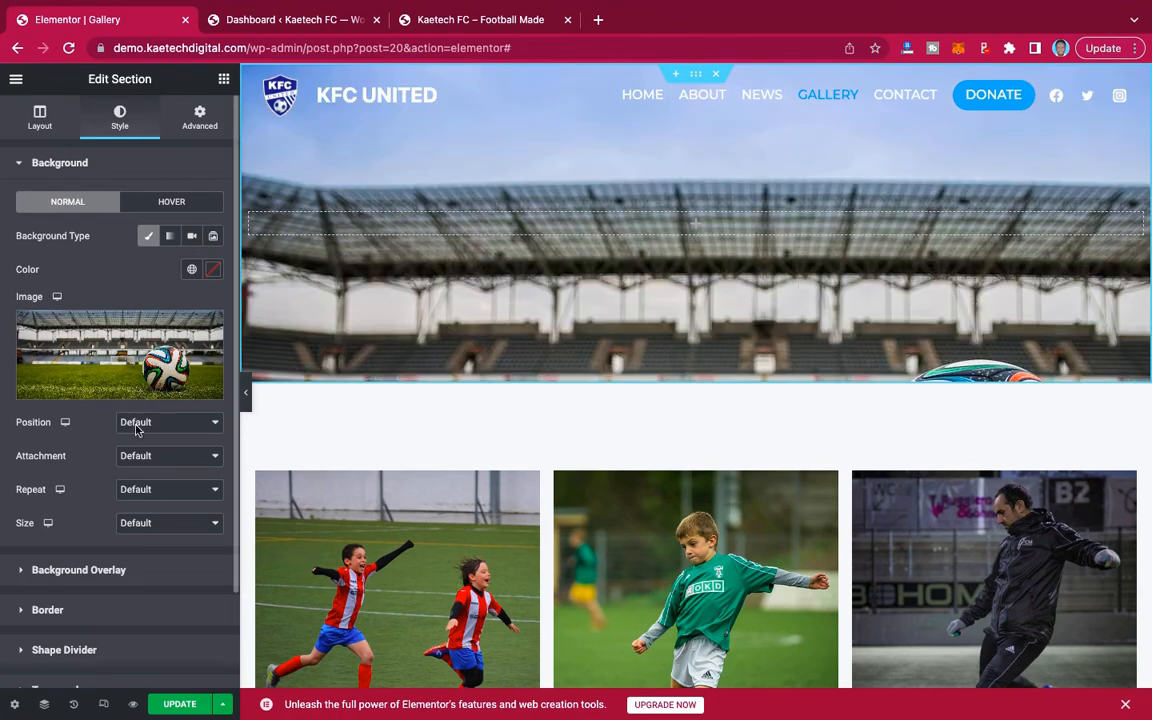
# Set the section's background image to Center Center position, No-repeat and Cover size.
pyautogui.click(166, 424)
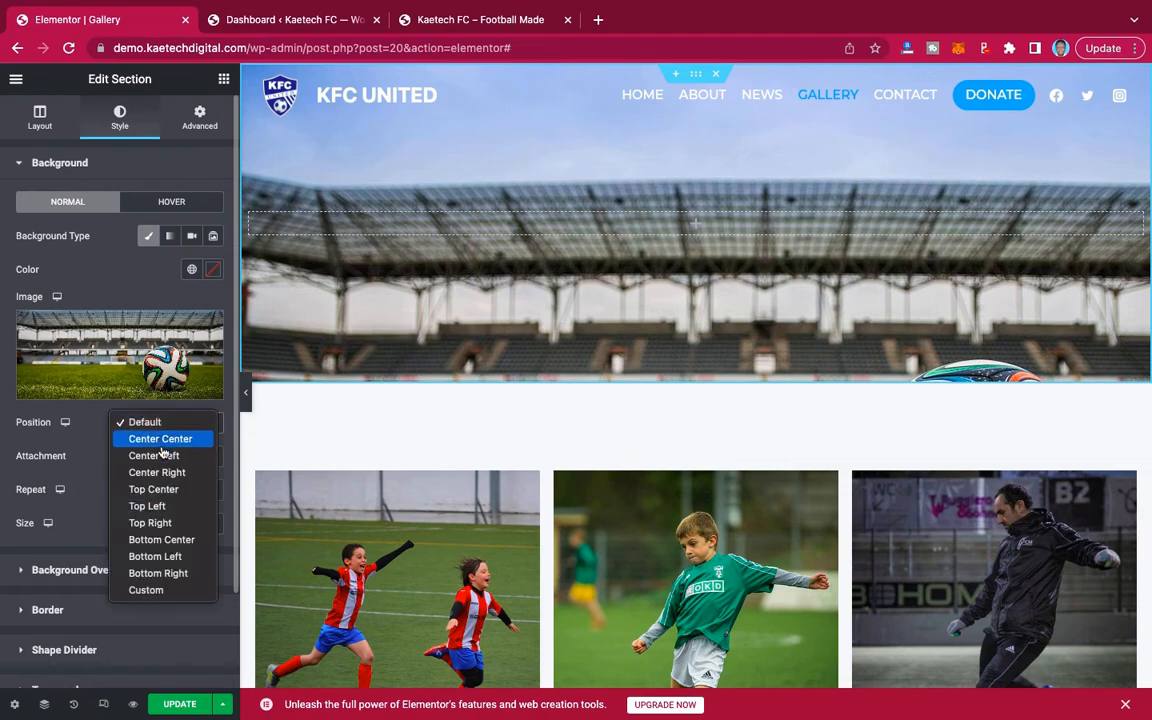
pyautogui.click(162, 439)
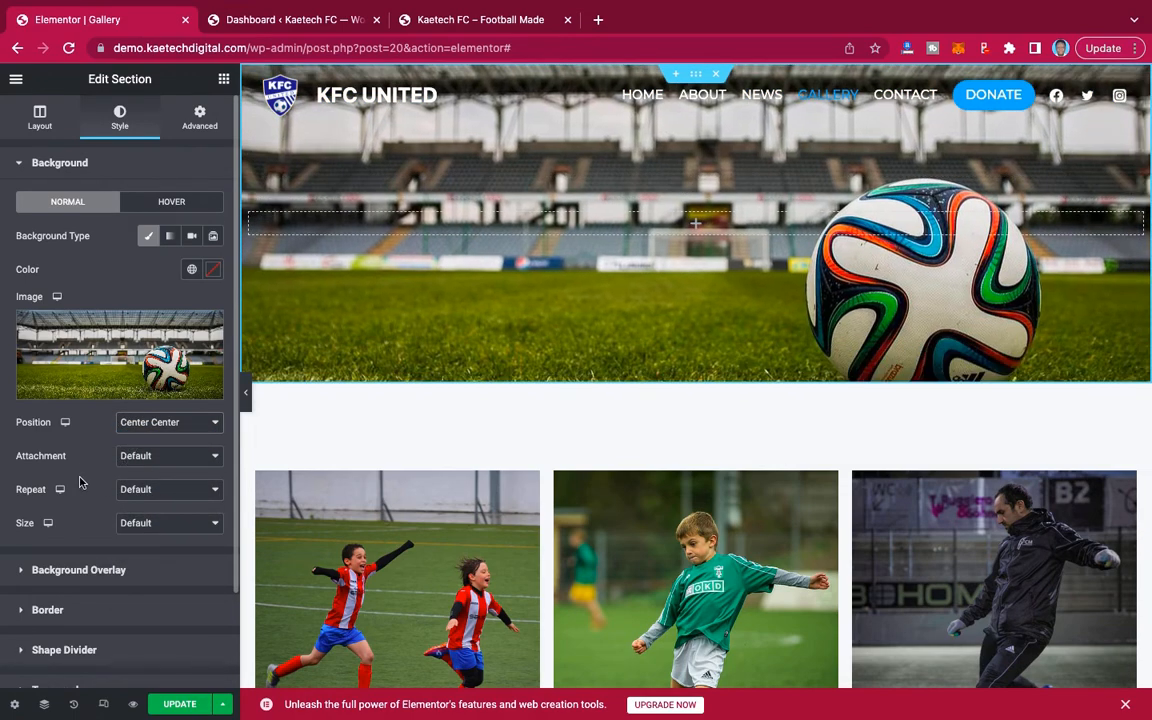
pyautogui.click(158, 489)
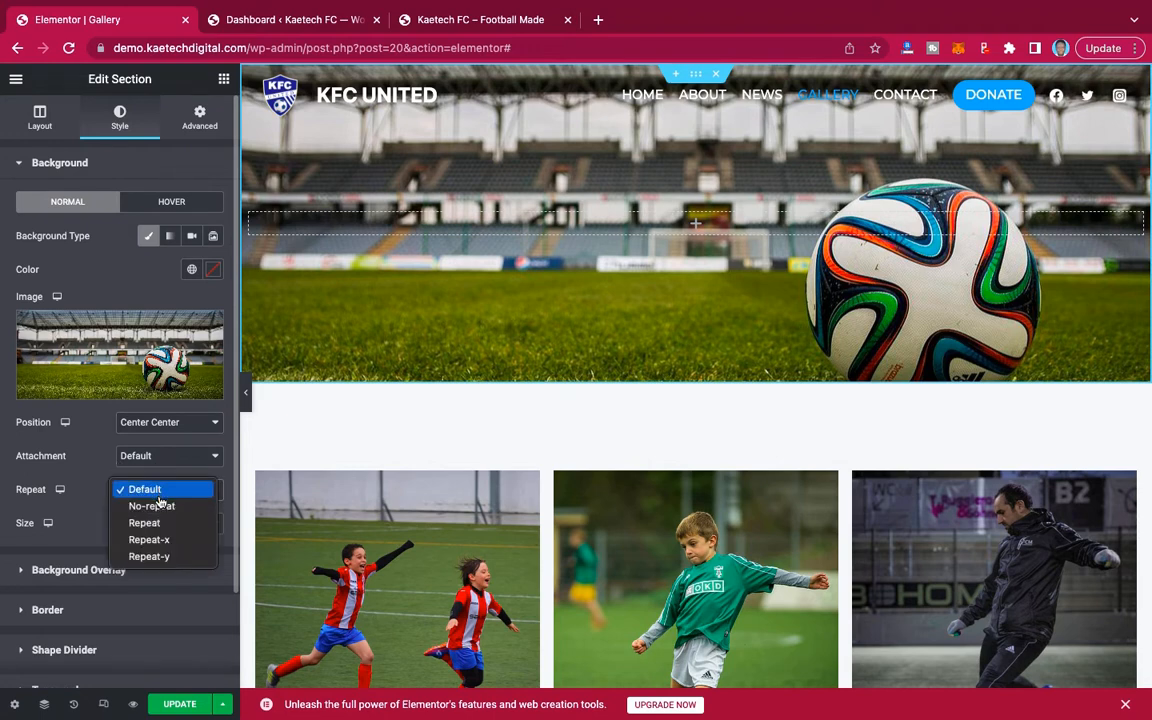
pyautogui.click(145, 506)
pyautogui.click(150, 524)
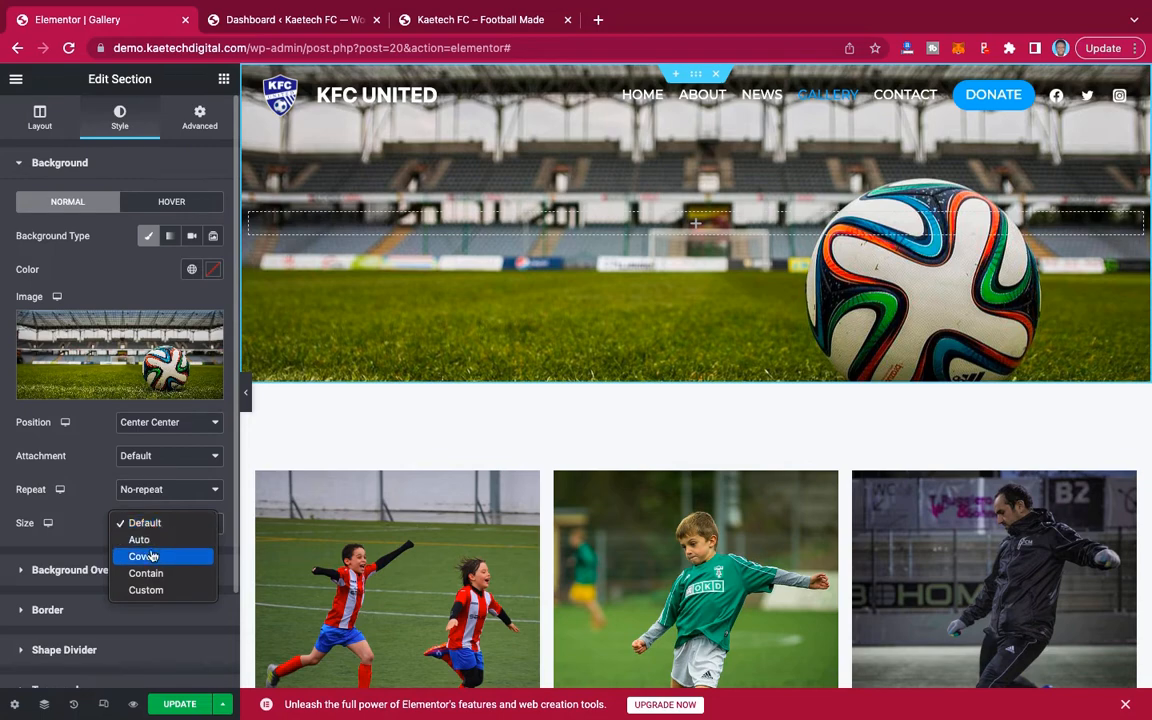
pyautogui.click(151, 557)
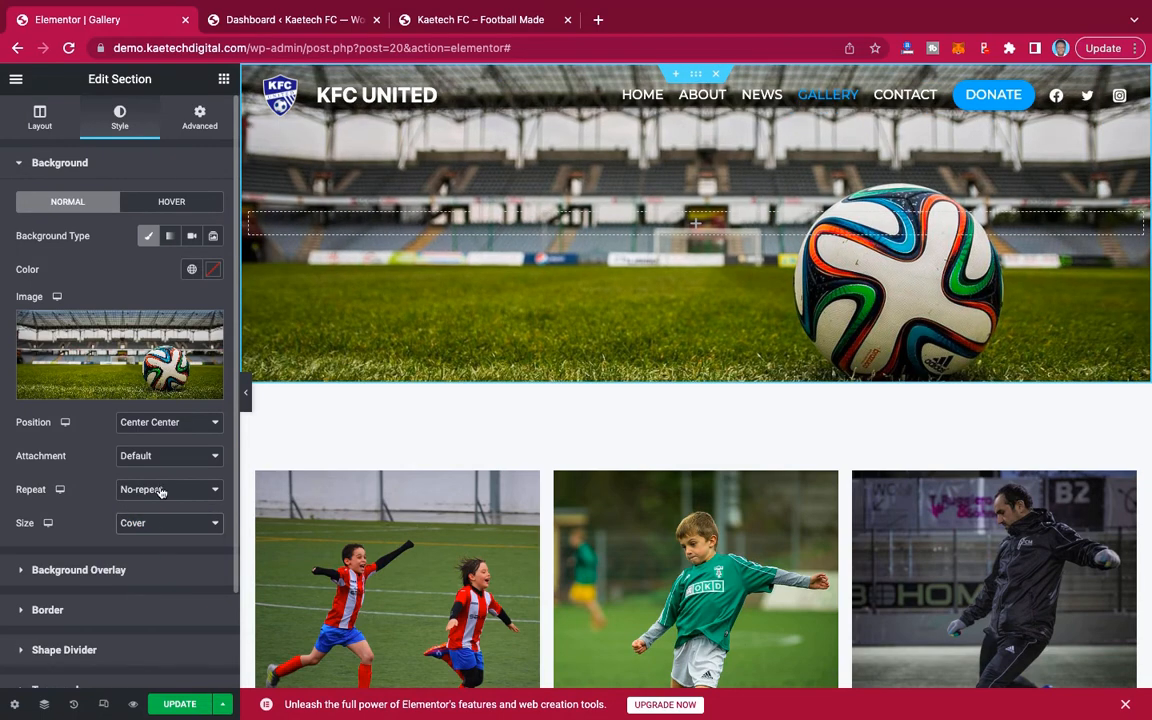
# Set the banner section's minimum height to 250 px and update the Gallery page.
pyautogui.click(40, 114)
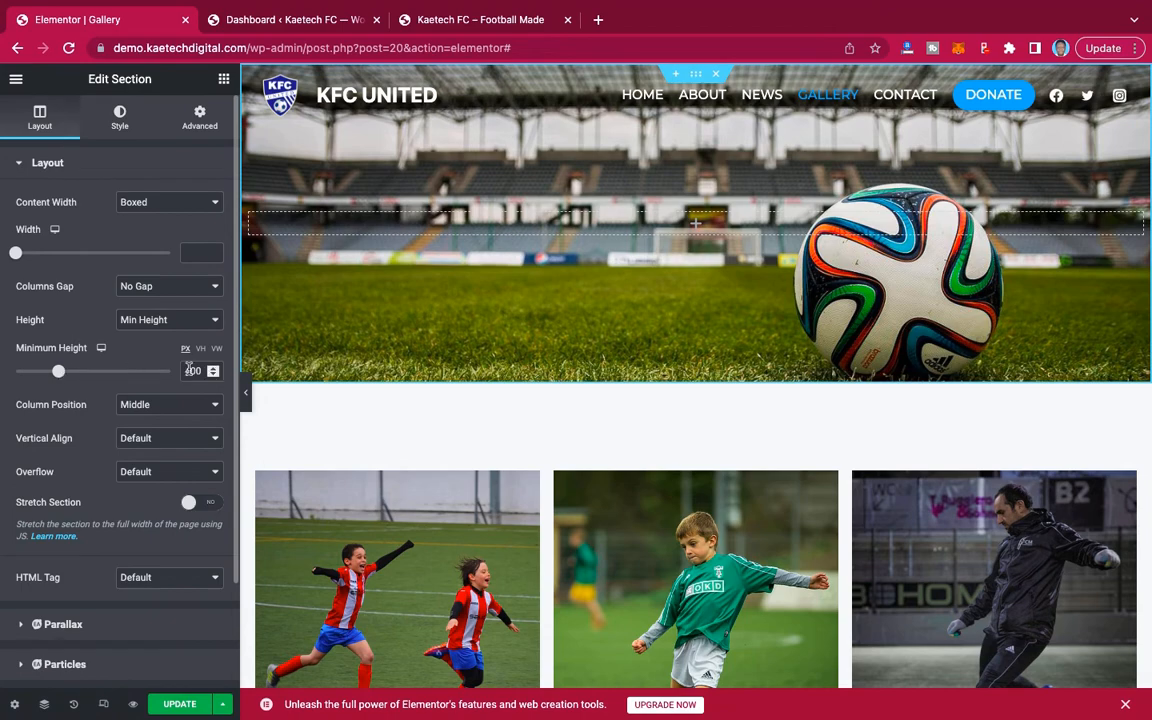
pyautogui.moveTo(190, 371); pyautogui.dragTo(125, 369)
pyautogui.write('25')
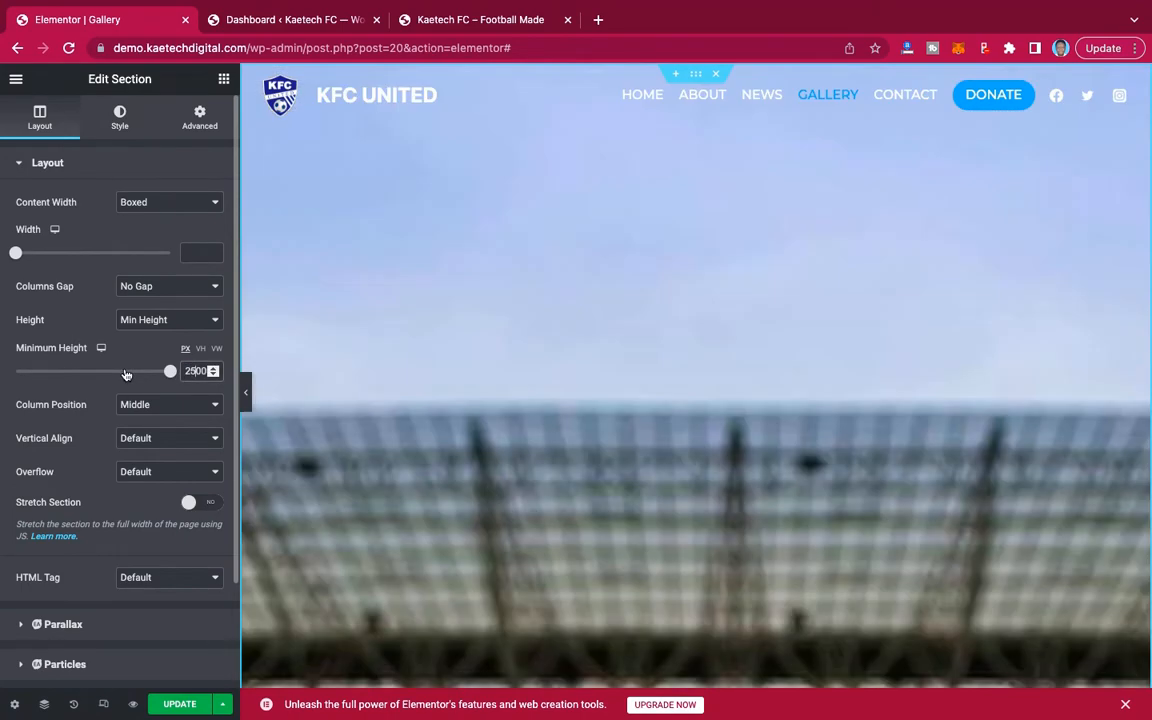
pyautogui.press('Delete')
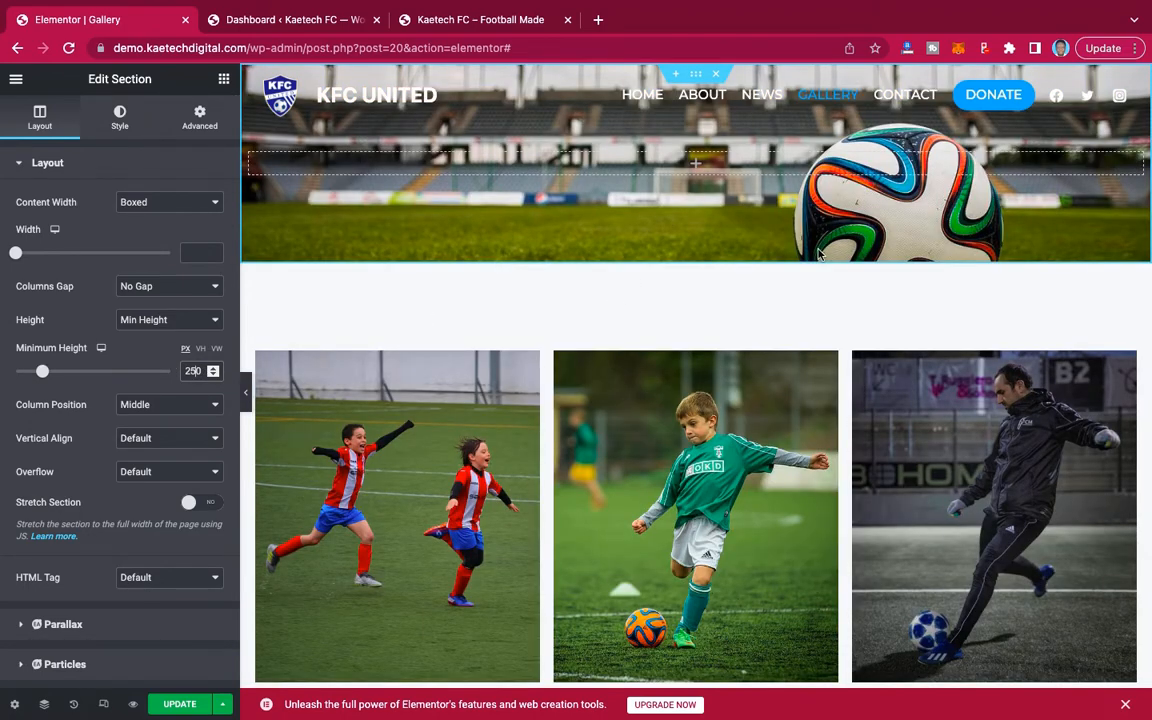
pyautogui.click(245, 393)
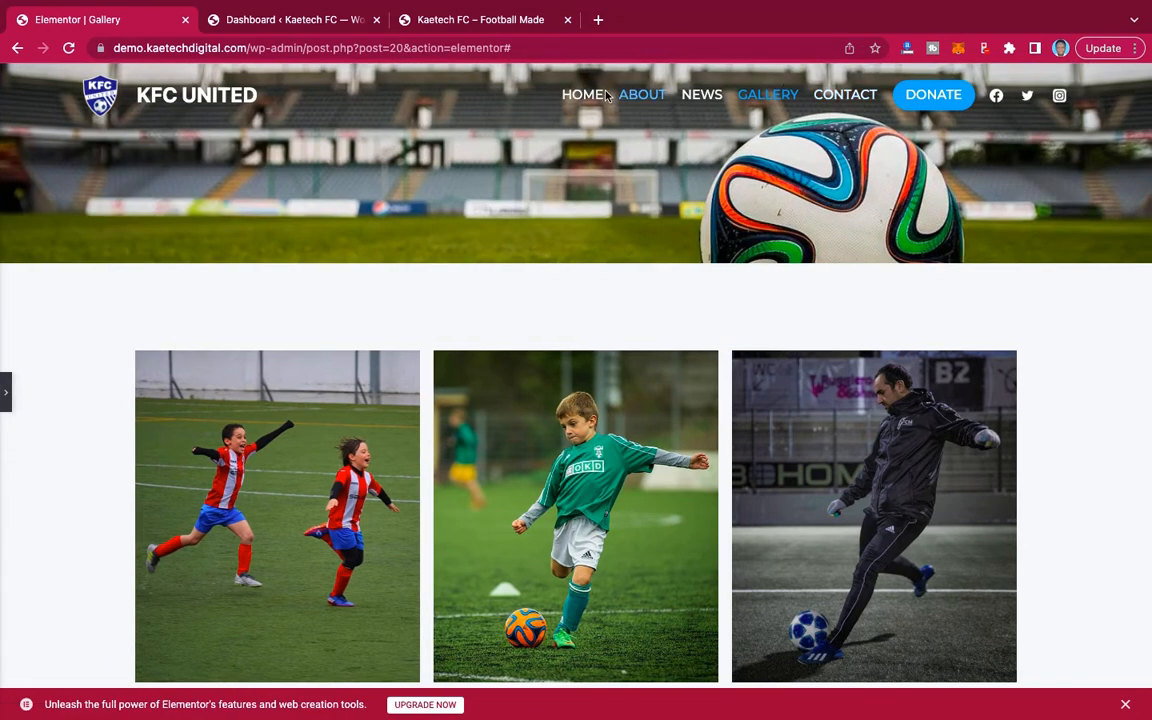
pyautogui.click(5, 398)
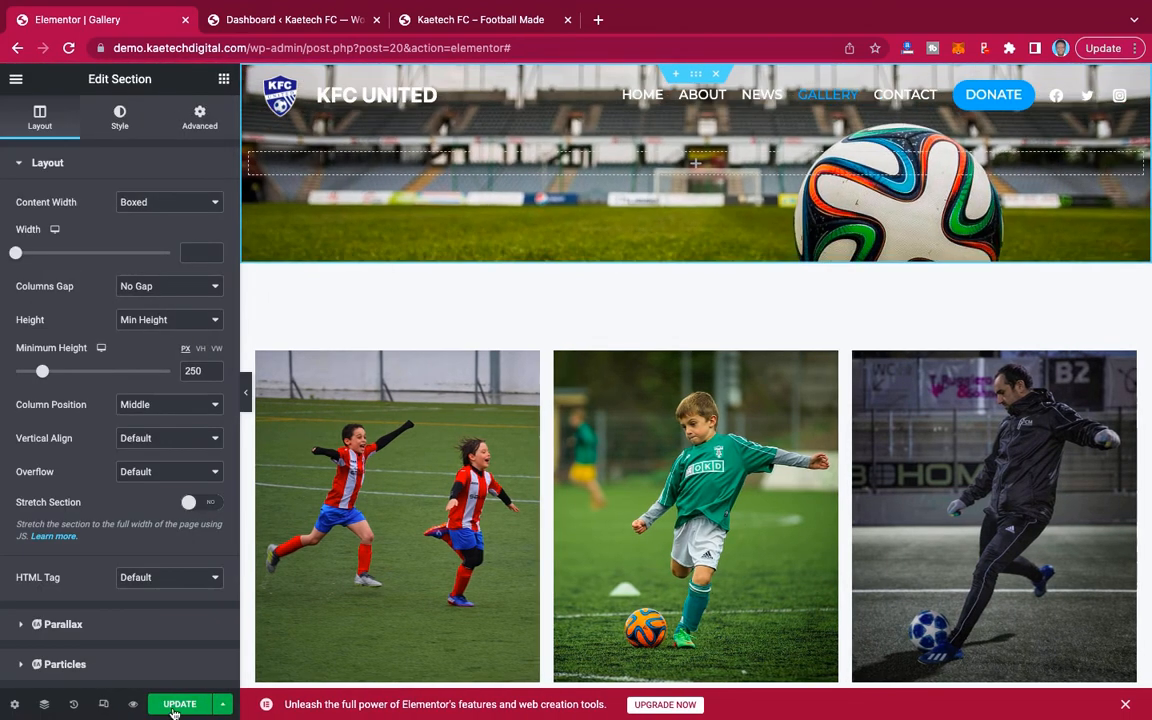
pyautogui.click(182, 705)
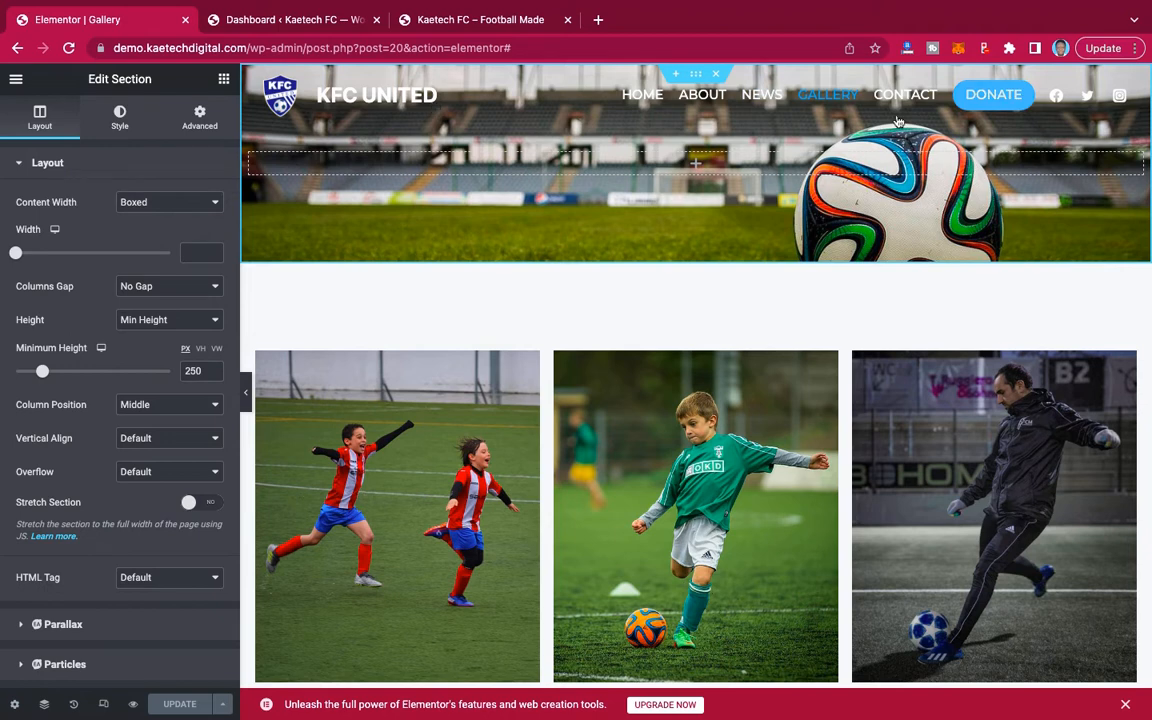
# Copy the banner section and view the published Gallery page with its new banner.
pyautogui.click(17, 80)
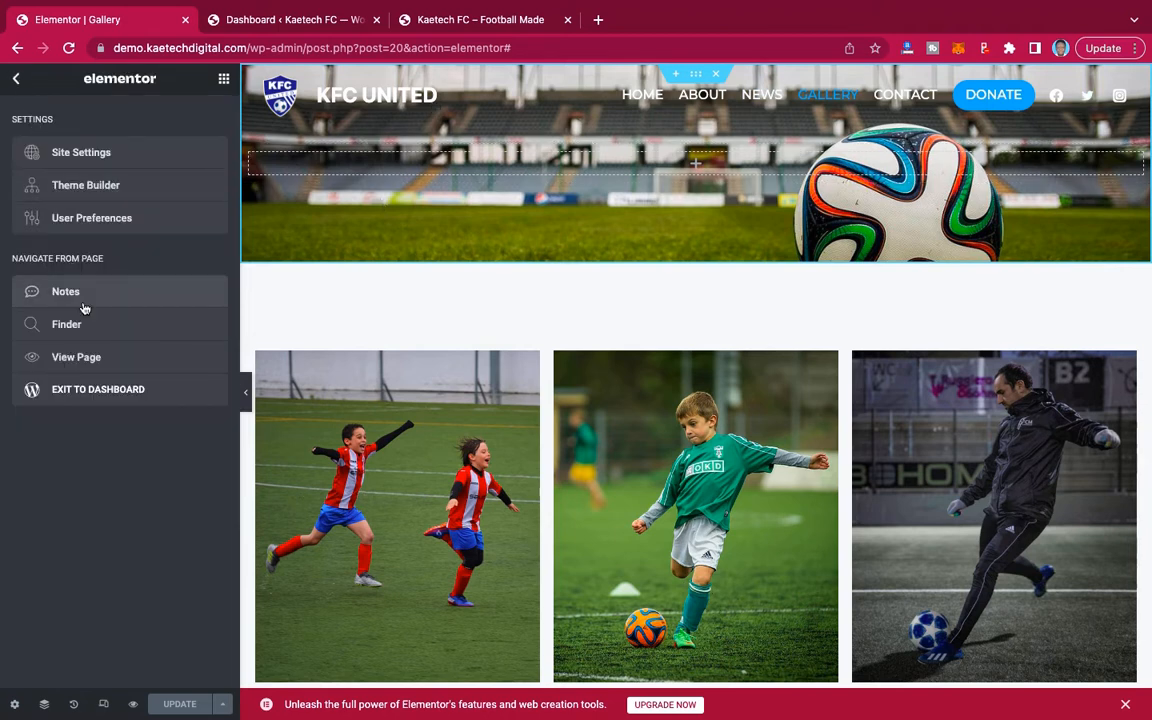
pyautogui.rightClick(697, 75)
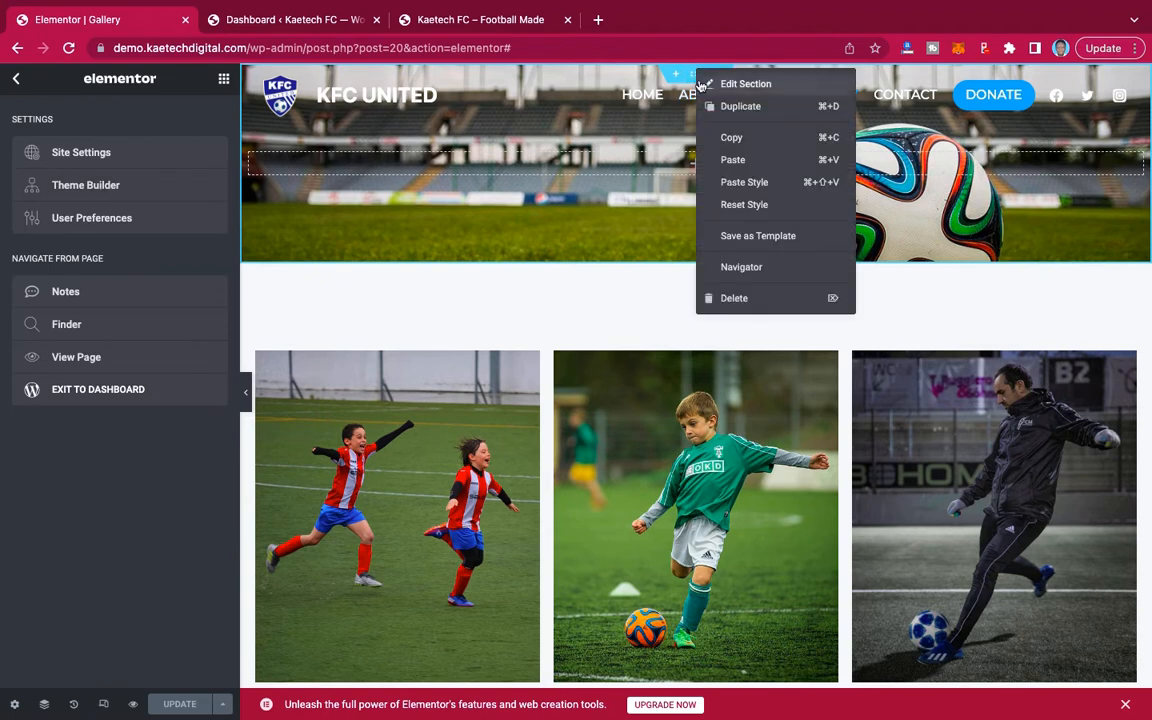
pyautogui.click(743, 141)
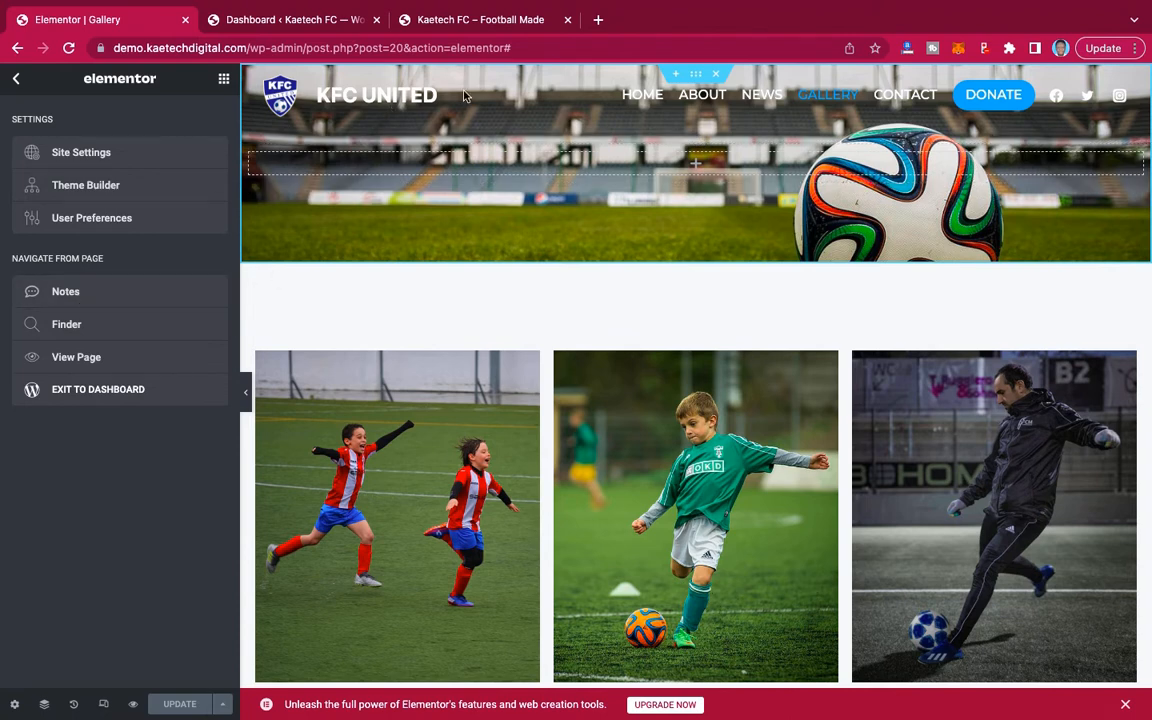
pyautogui.click(84, 360)
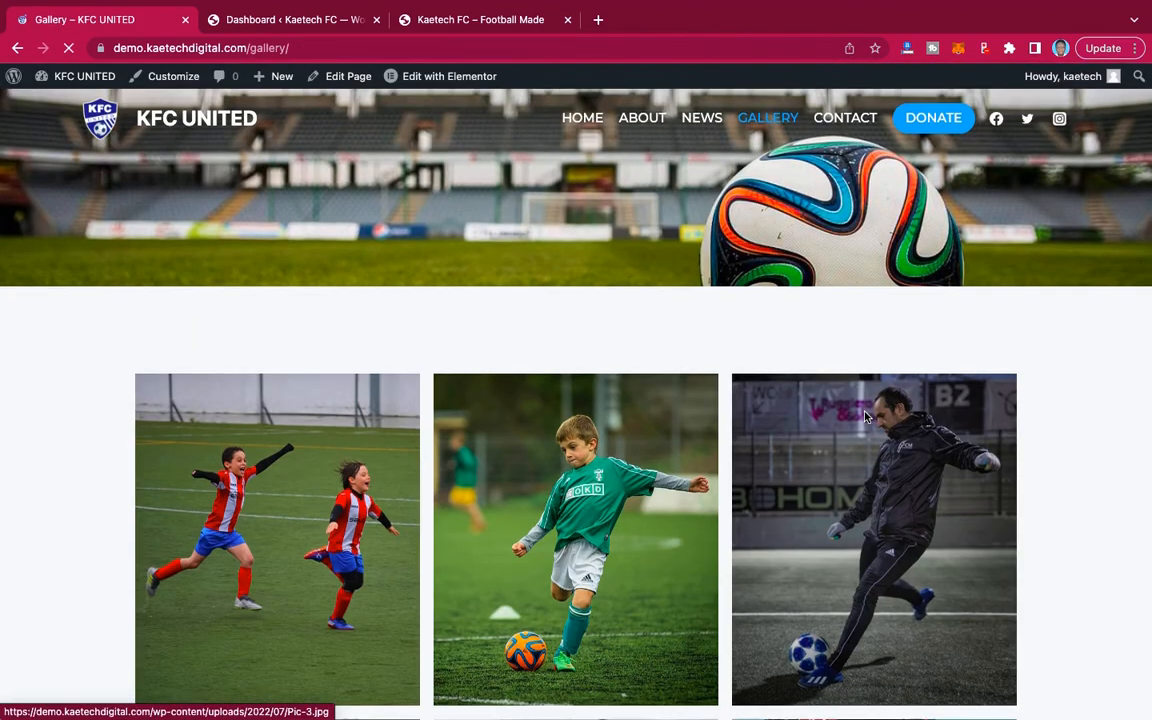
pyautogui.scroll(-5, 866, 418)
pyautogui.scroll(4, 866, 418)
pyautogui.scroll(1, 866, 418)
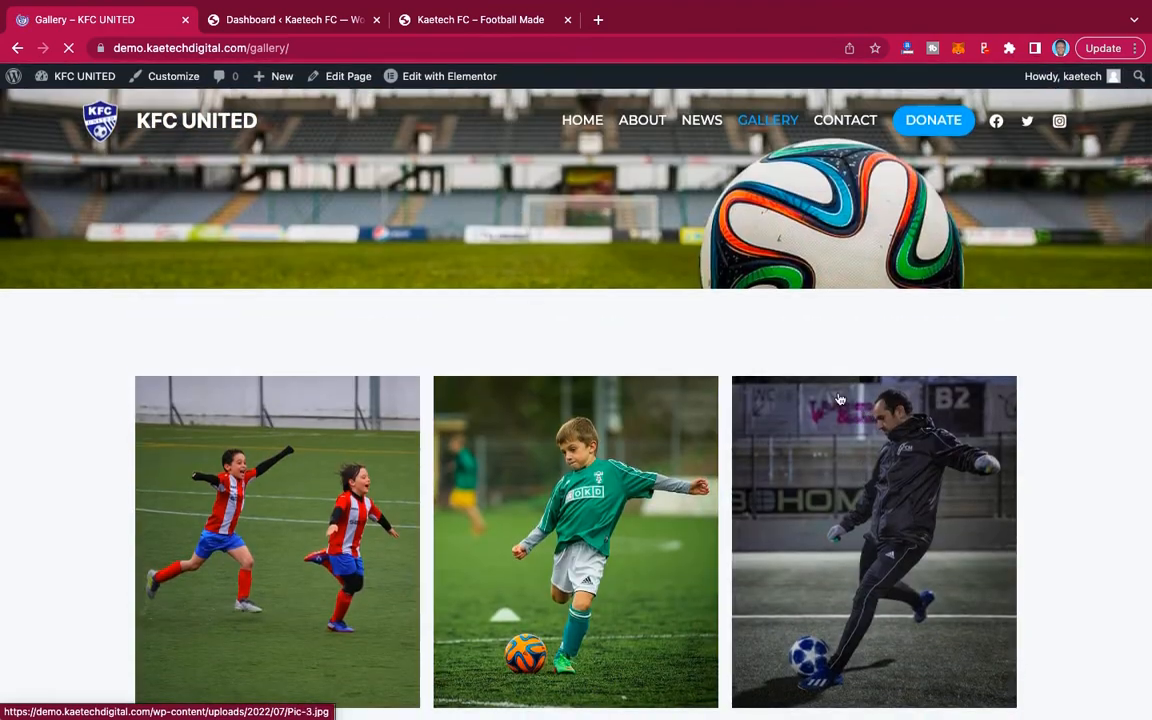
# View the site's Contact page and examine its header banner, contact form and Club Contact Details.
pyautogui.click(841, 122)
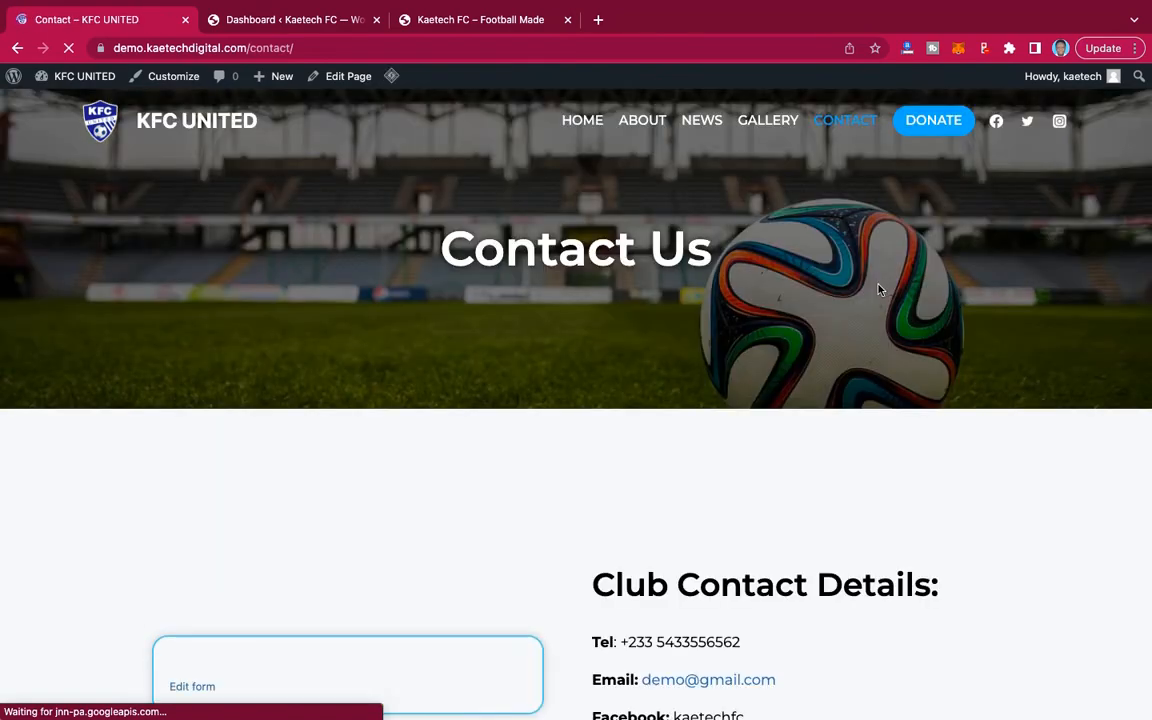
pyautogui.scroll(-5, 928, 320)
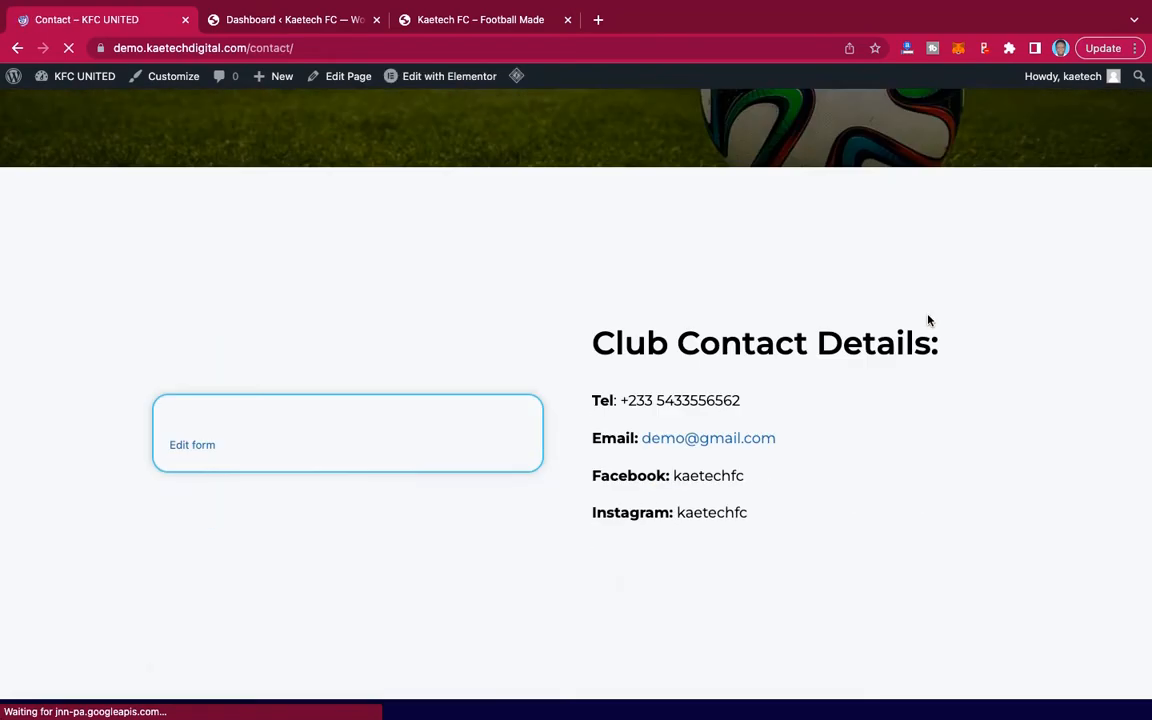
pyautogui.scroll(3, 928, 320)
pyautogui.scroll(-3, 928, 320)
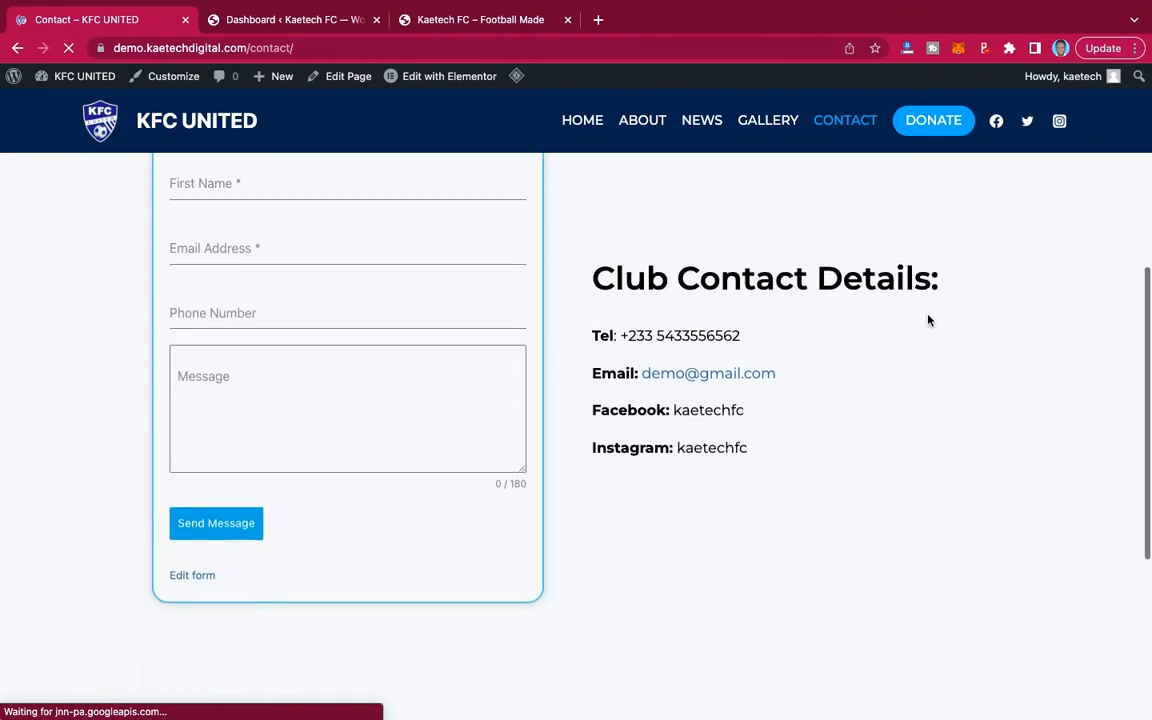
pyautogui.scroll(1, 930, 325)
pyautogui.scroll(5, 861, 429)
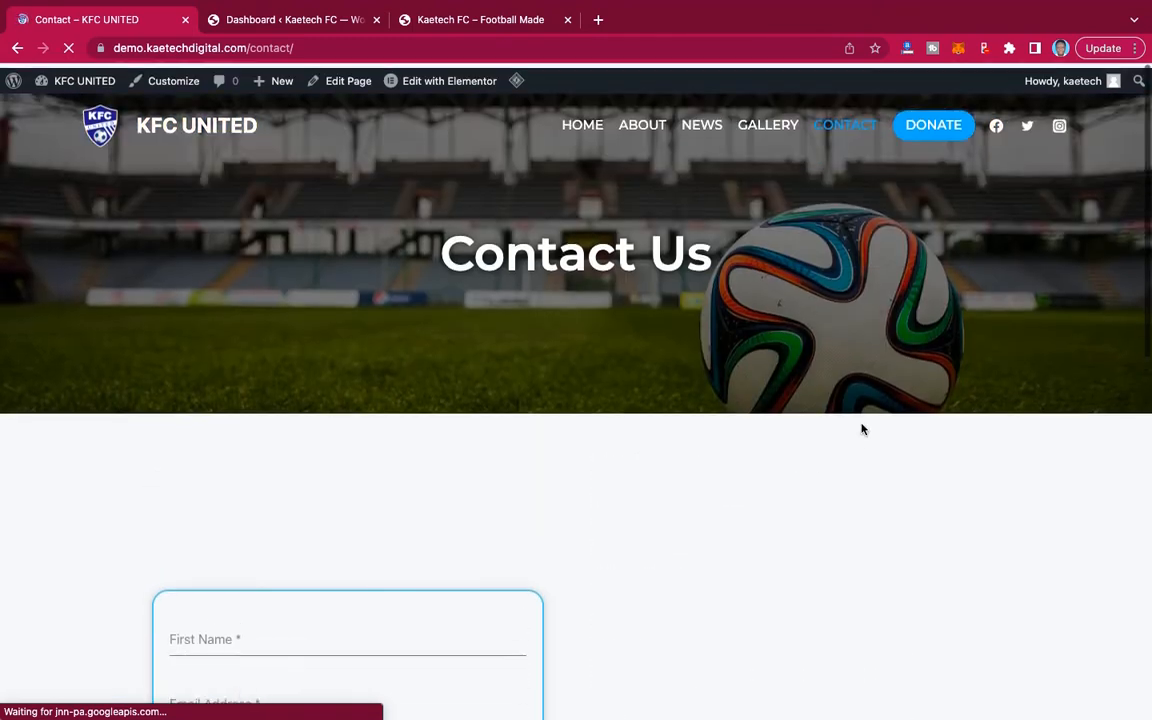
# View the site's Donate page and examine its Kaetech FC Foundation slider, About section and call for donations.
pyautogui.click(938, 123)
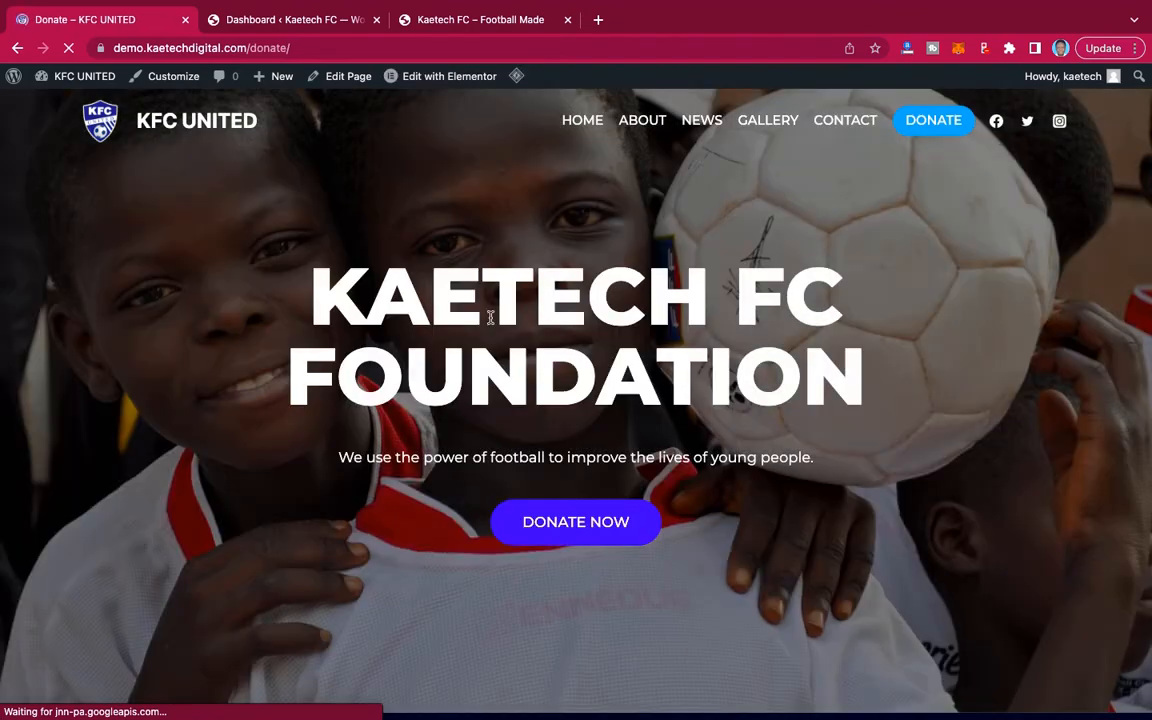
pyautogui.scroll(-5, 949, 461)
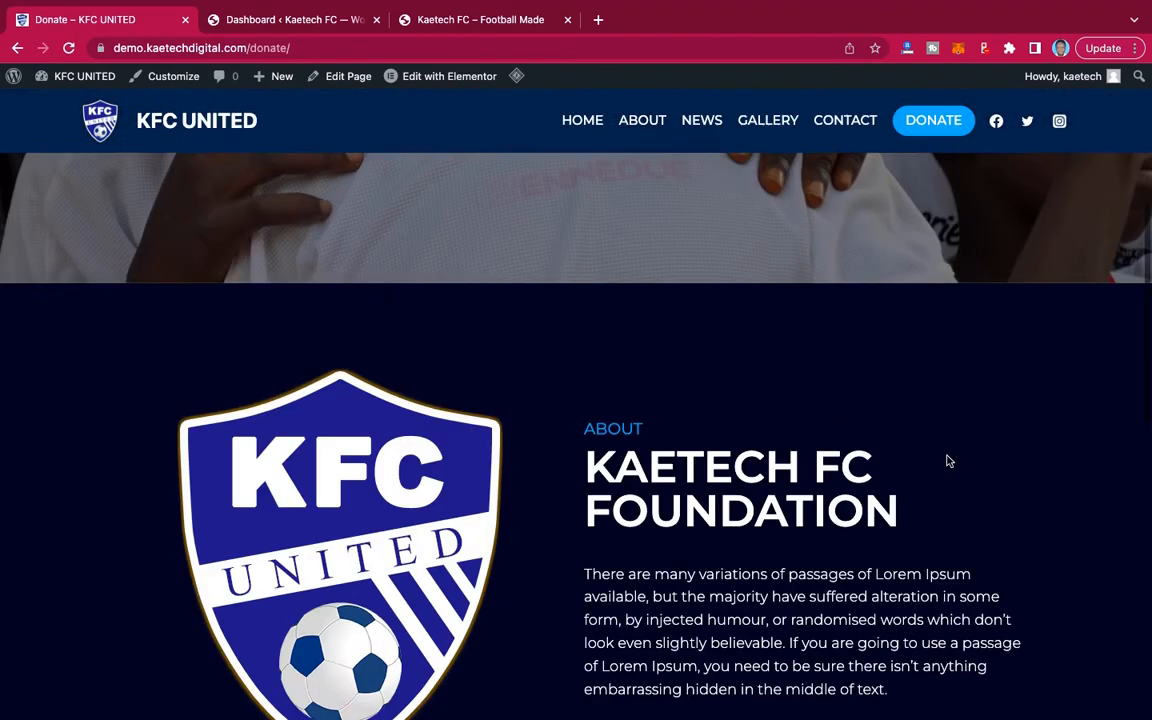
pyautogui.scroll(5, 949, 461)
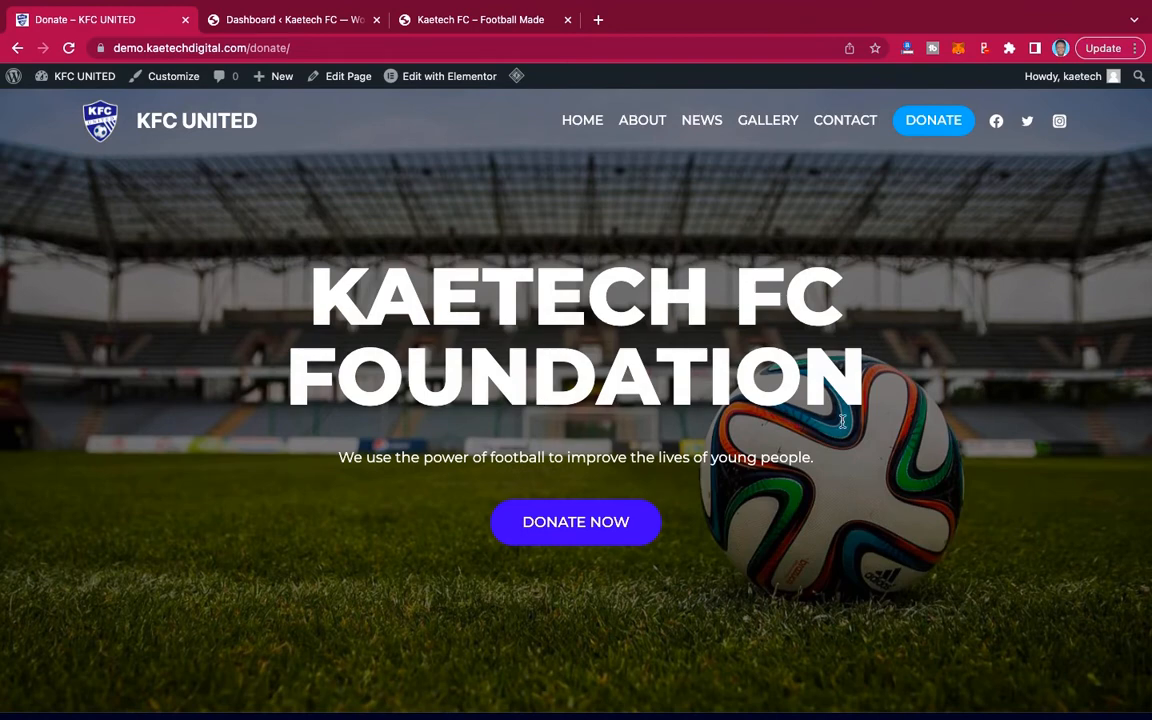
pyautogui.scroll(-2, 854, 478)
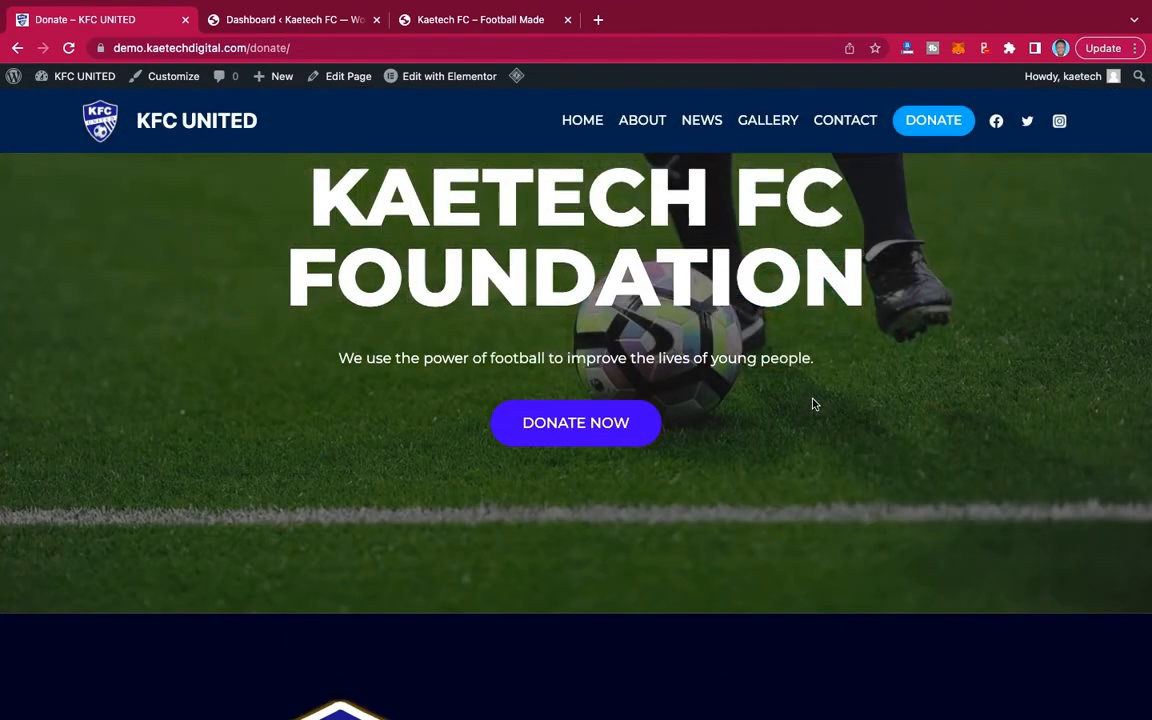
pyautogui.scroll(-2, 853, 453)
pyautogui.scroll(-5, 853, 453)
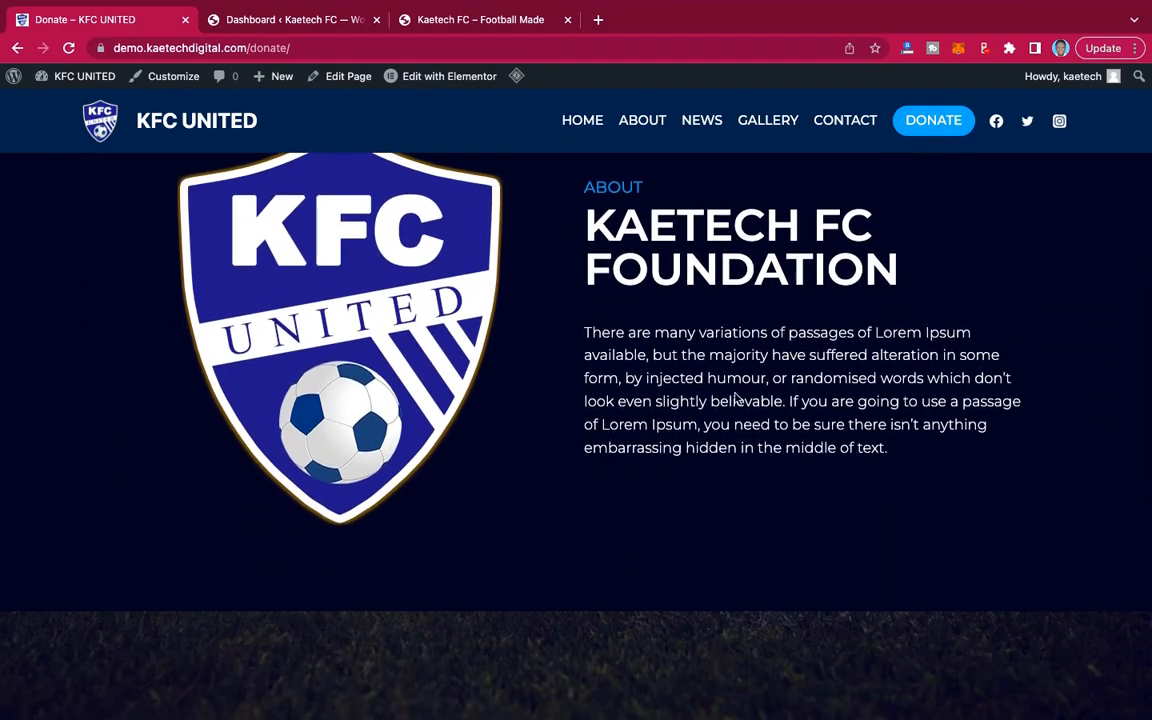
pyautogui.scroll(-5, 774, 437)
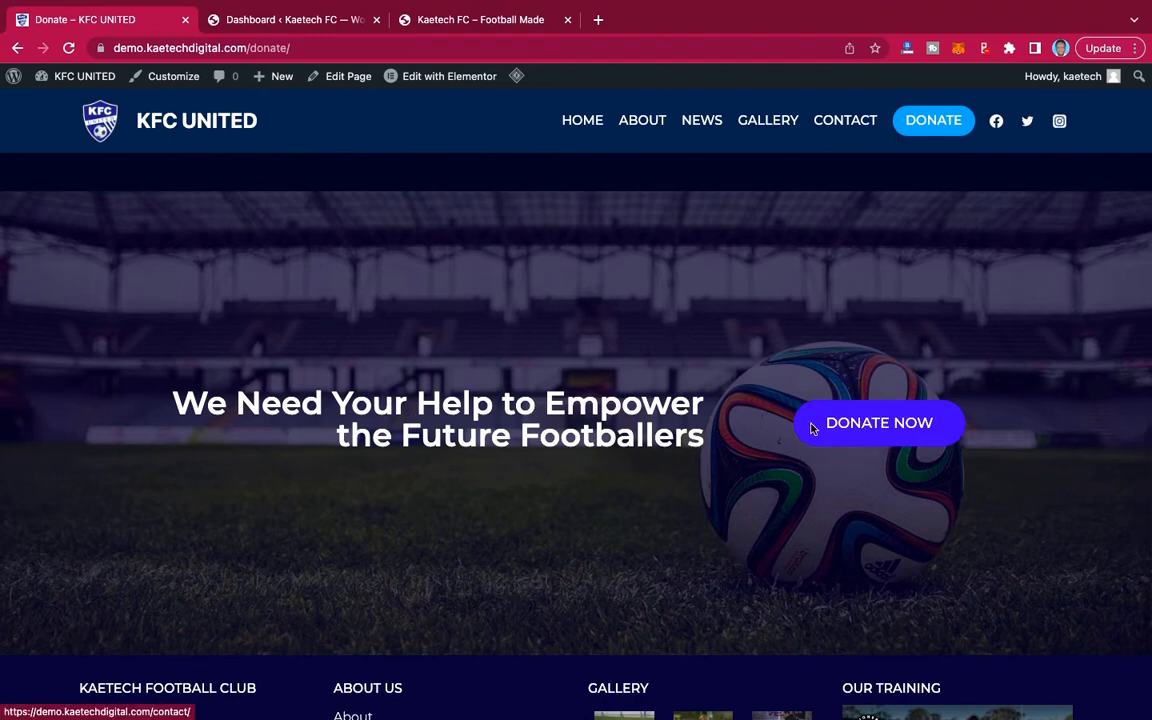
# Follow the DONATE NOW link in the "We Need Your Help" section and examine the contact form and Club Contact Details.
pyautogui.click(858, 430)
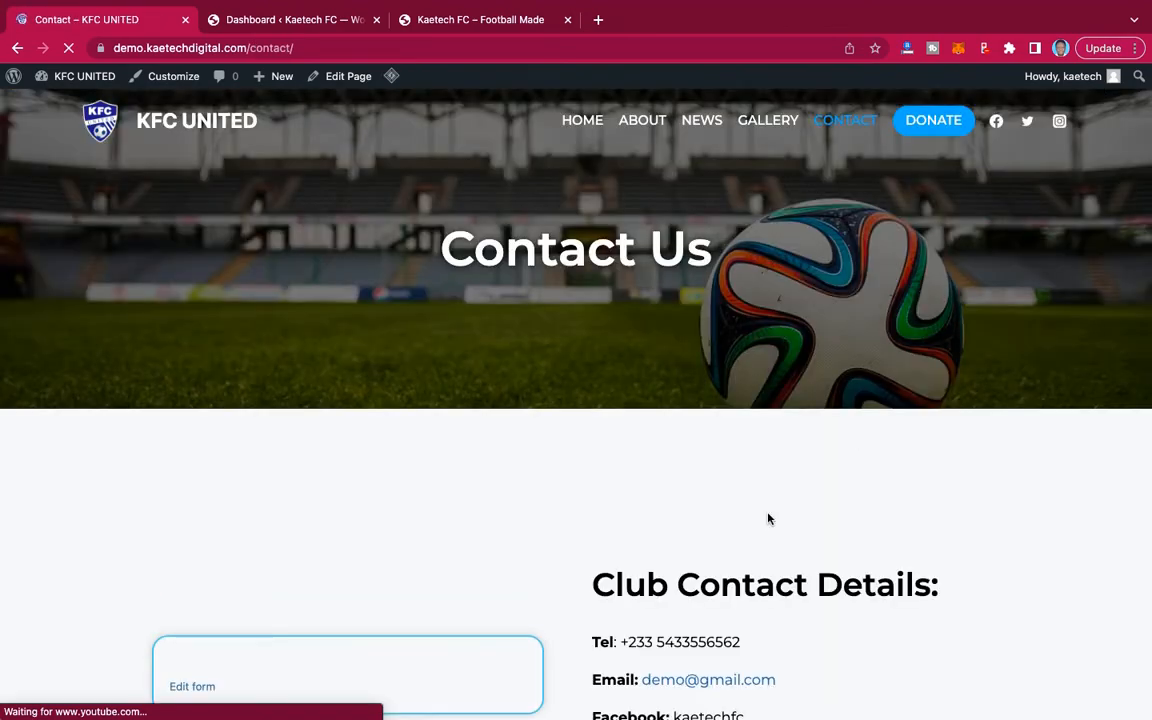
pyautogui.scroll(-5, 768, 518)
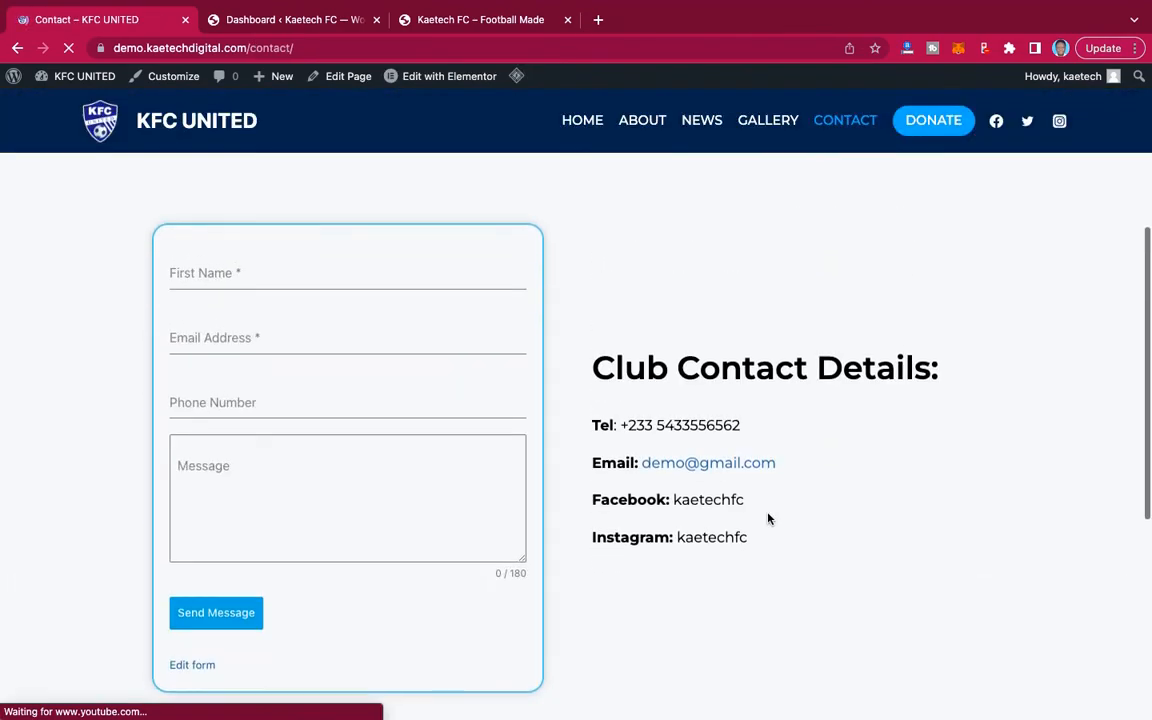
pyautogui.scroll(4, 768, 518)
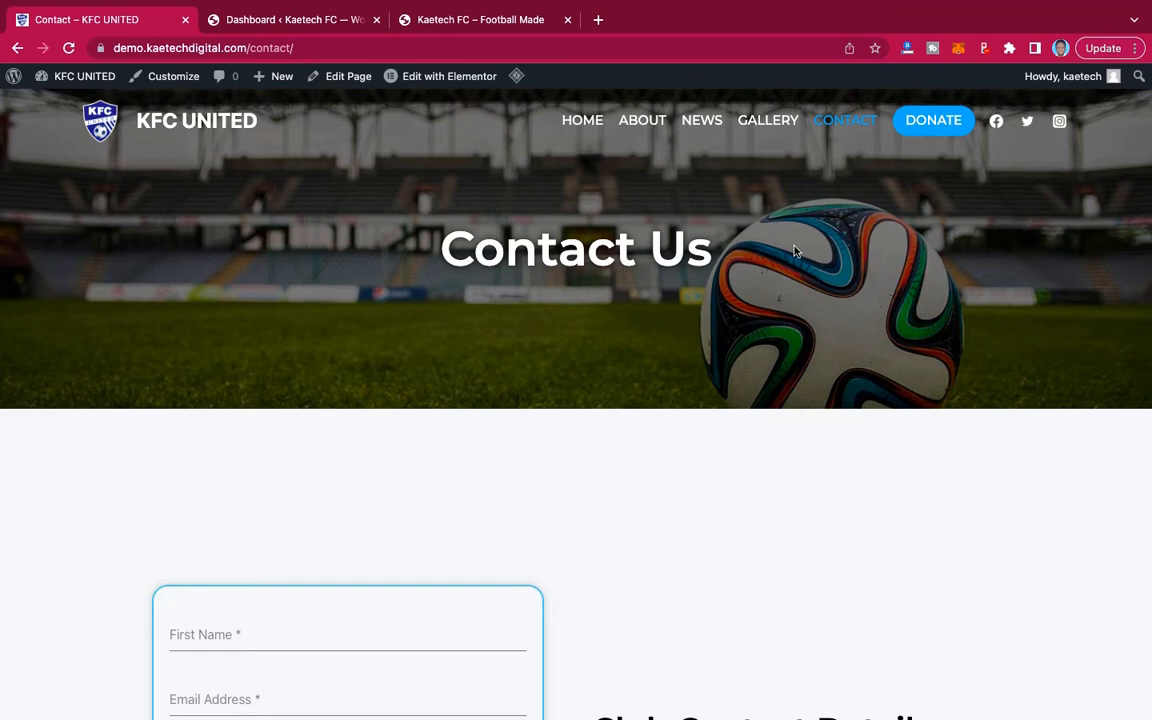
# View the demo site's home page and look through its sections down to the gallery and donation call.
pyautogui.click(582, 120)
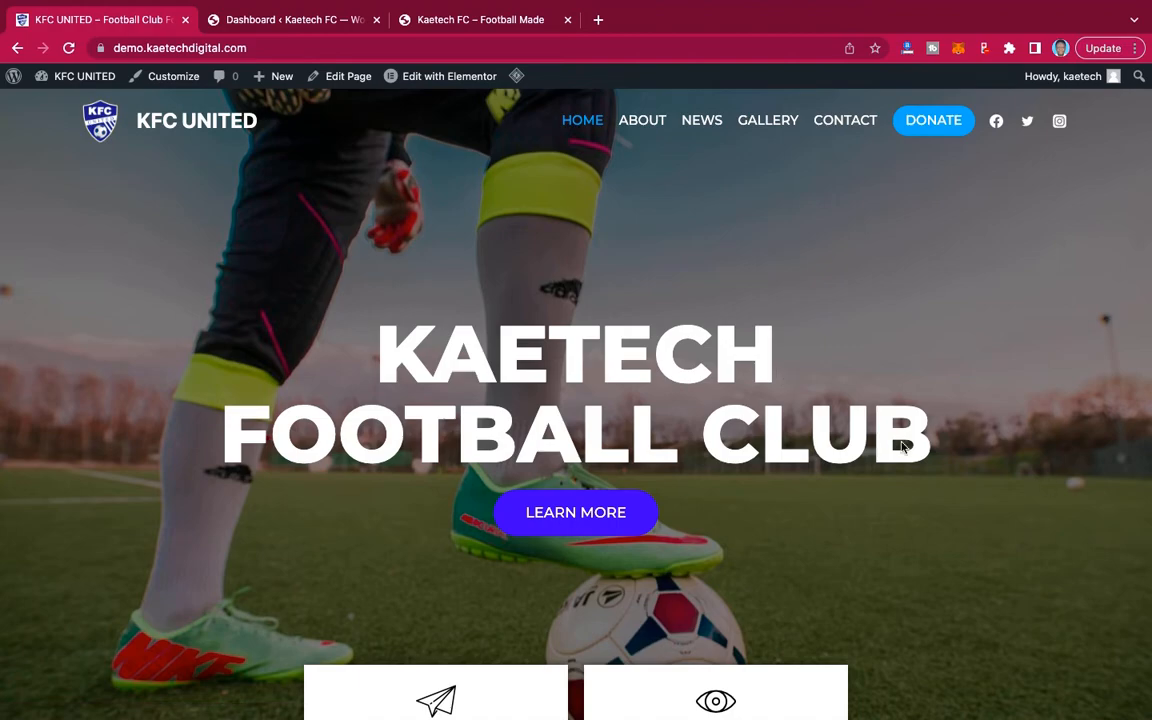
pyautogui.scroll(-20, 900, 445)
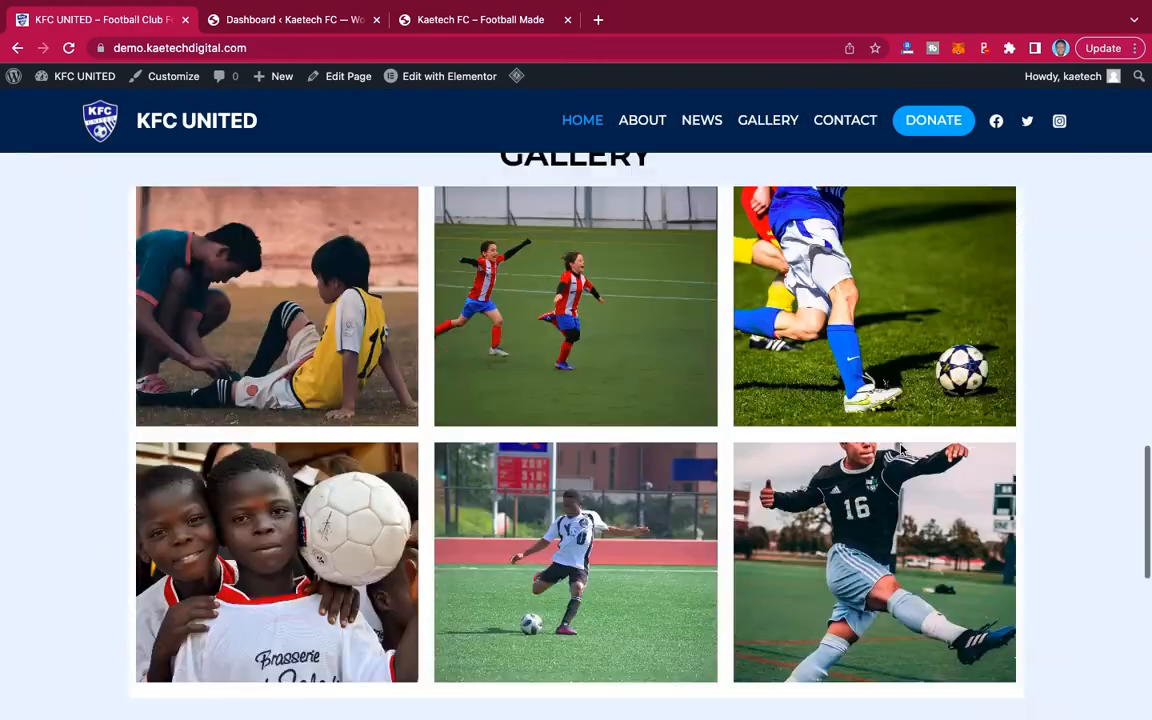
pyautogui.scroll(-5, 902, 450)
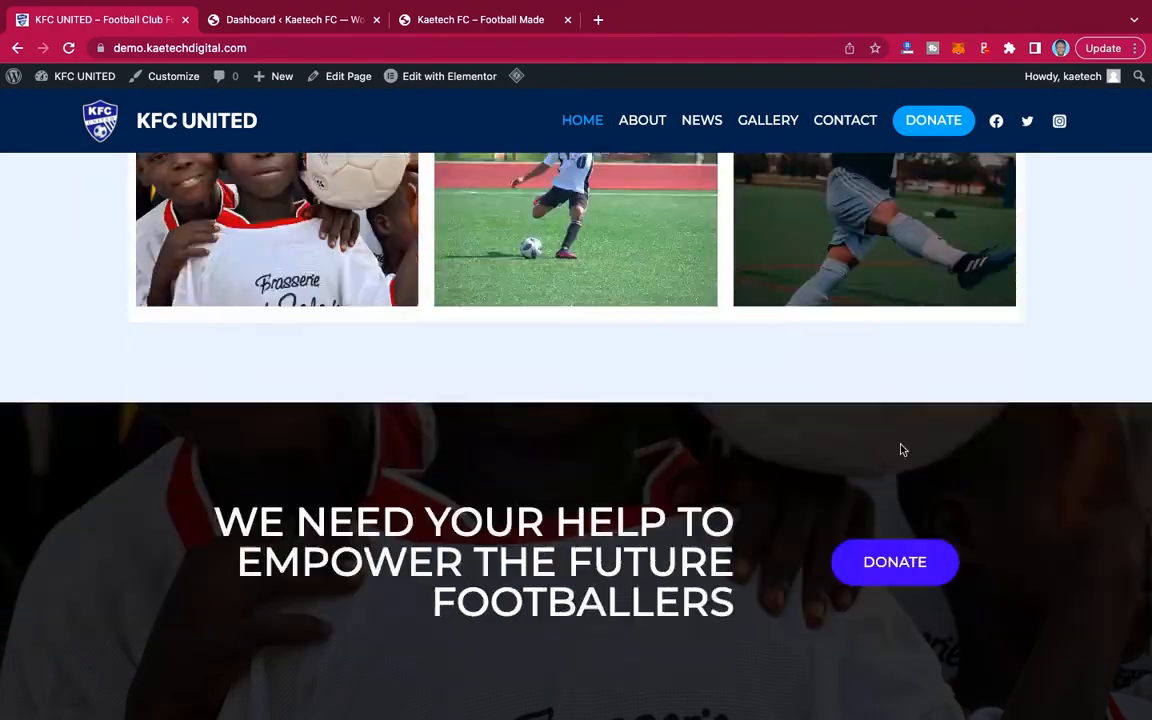
pyautogui.scroll(20, 900, 448)
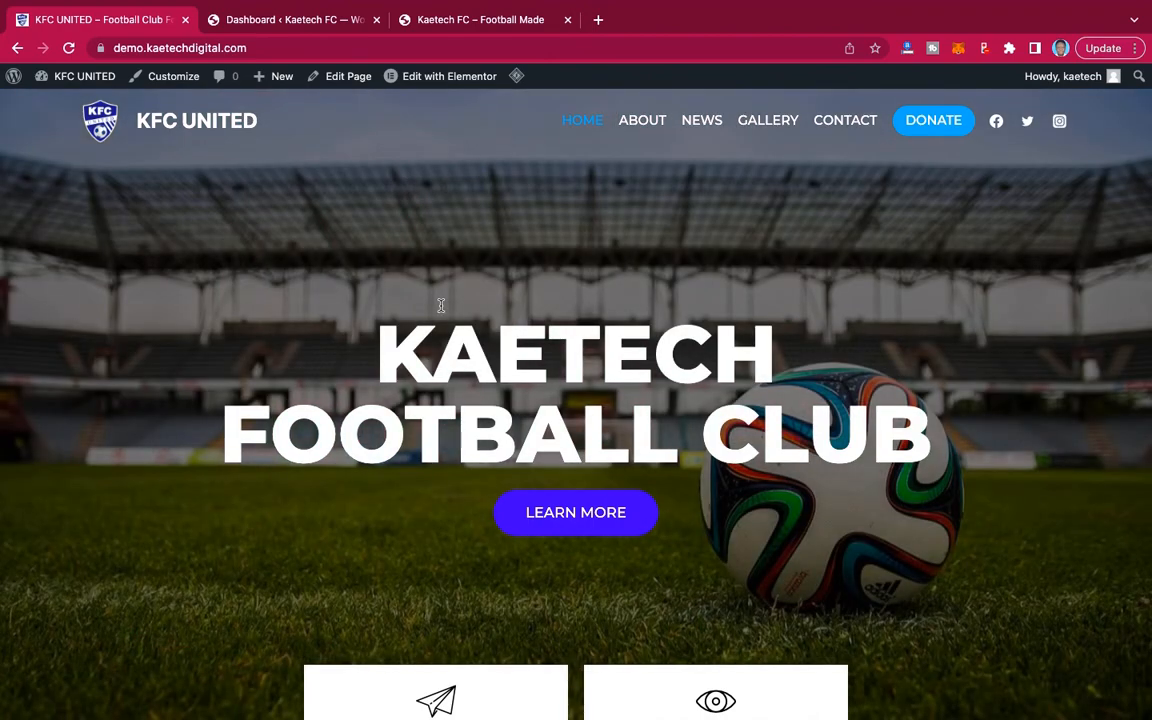
# Switch to Finder and inspect KFC United Template.zip and the contents of the KFC United Template folder.
pyautogui.hotkey('ctrl', 'Left')
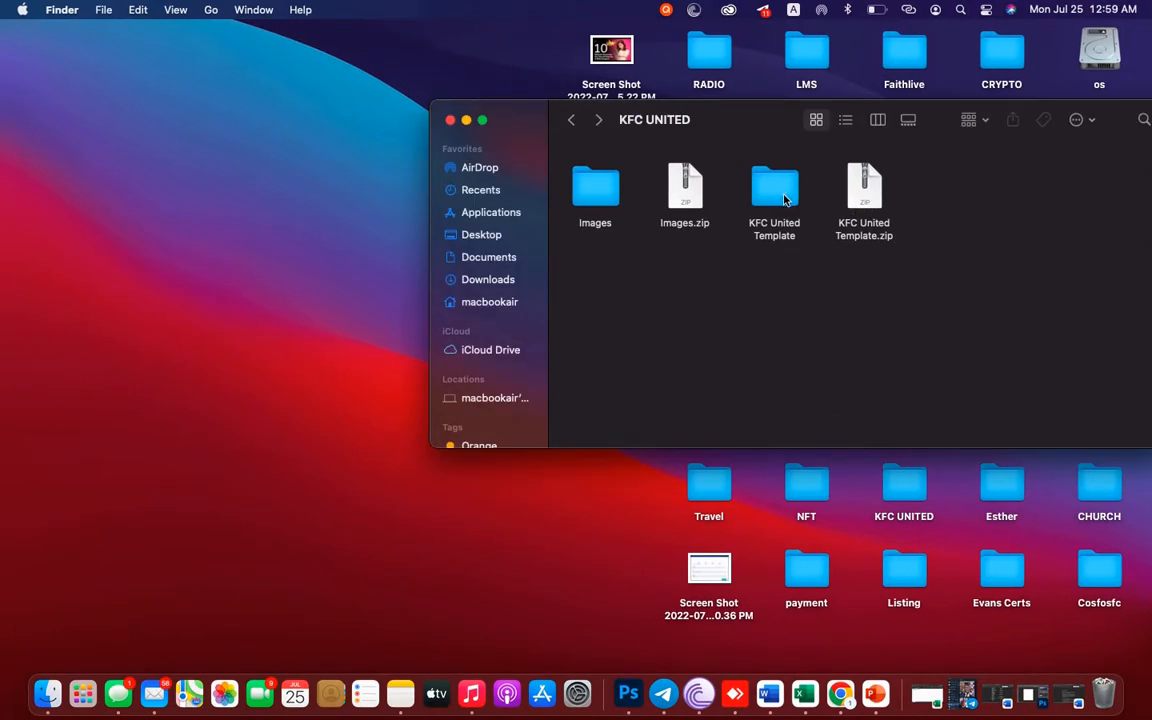
pyautogui.click(866, 195)
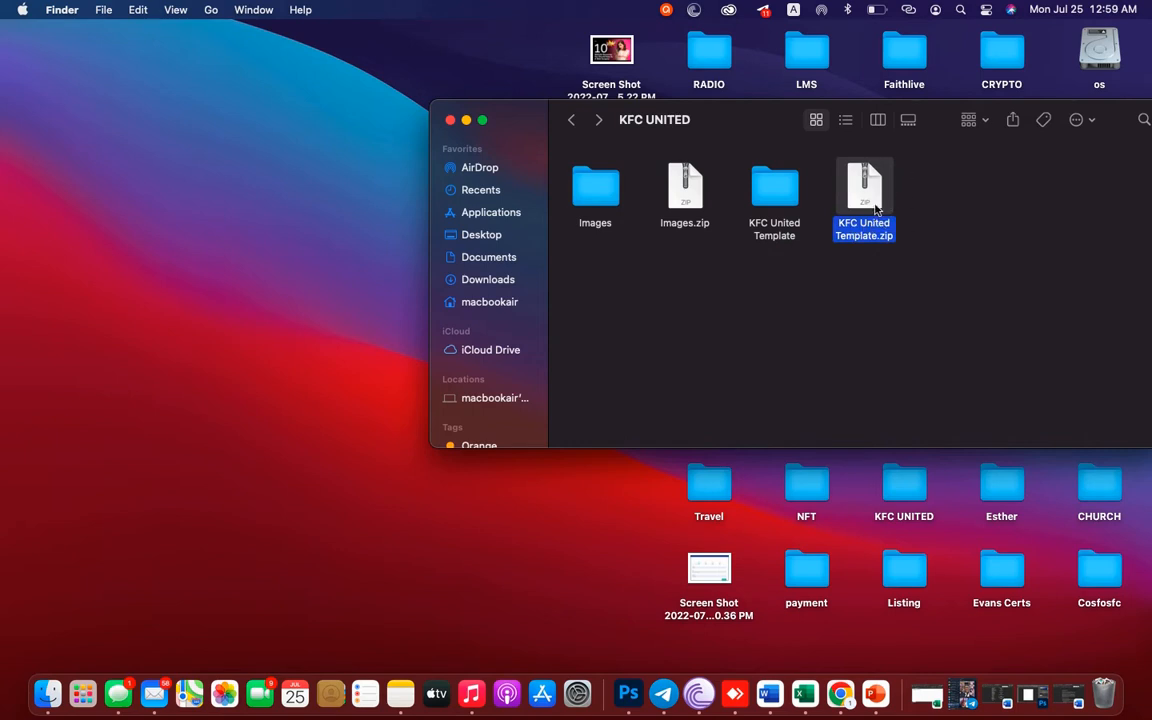
pyautogui.doubleClick(781, 193)
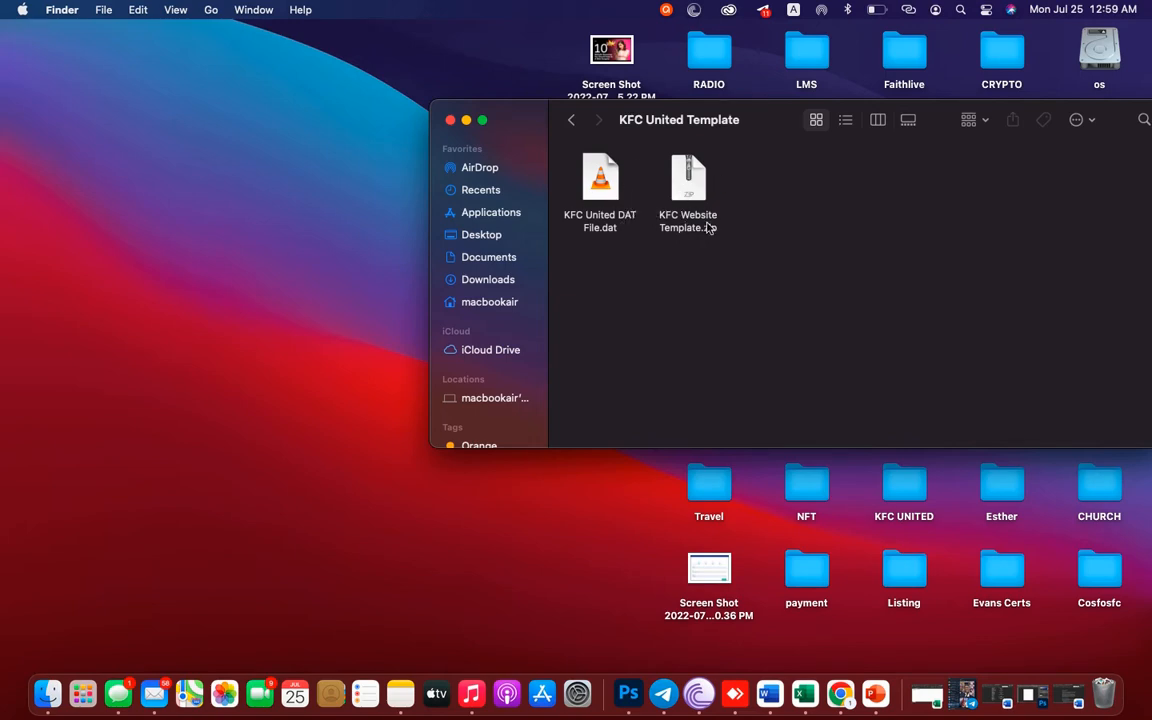
# Switch back to Chrome, reload the Kaetech FC site at soccer.kaetechdigital.com and examine its default front page.
pyautogui.hotkey('ctrl', 'Right')
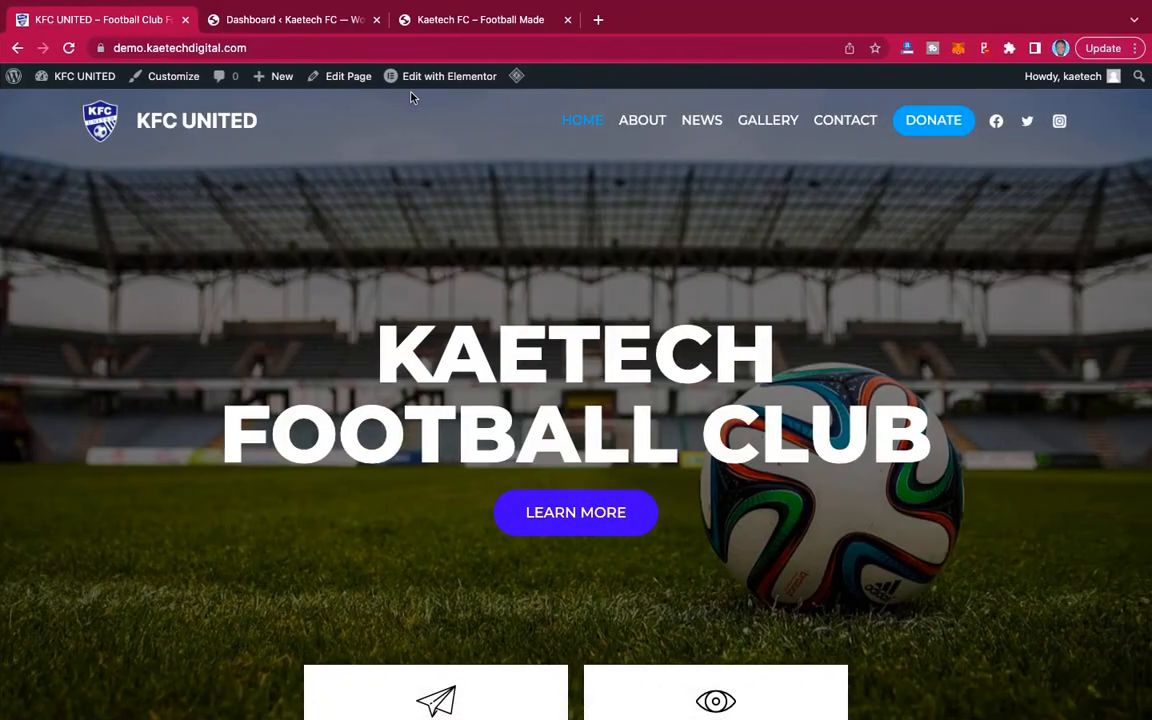
pyautogui.click(443, 28)
pyautogui.scroll(-4, 571, 303)
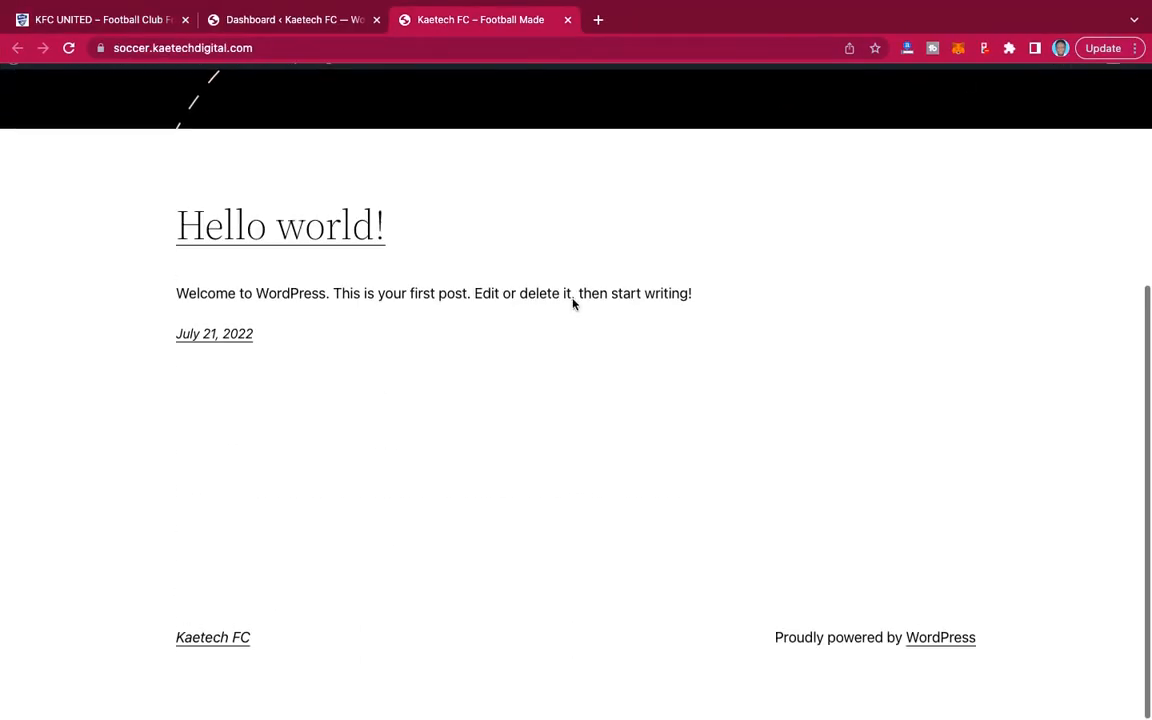
pyautogui.scroll(4, 572, 302)
pyautogui.scroll(-4, 572, 302)
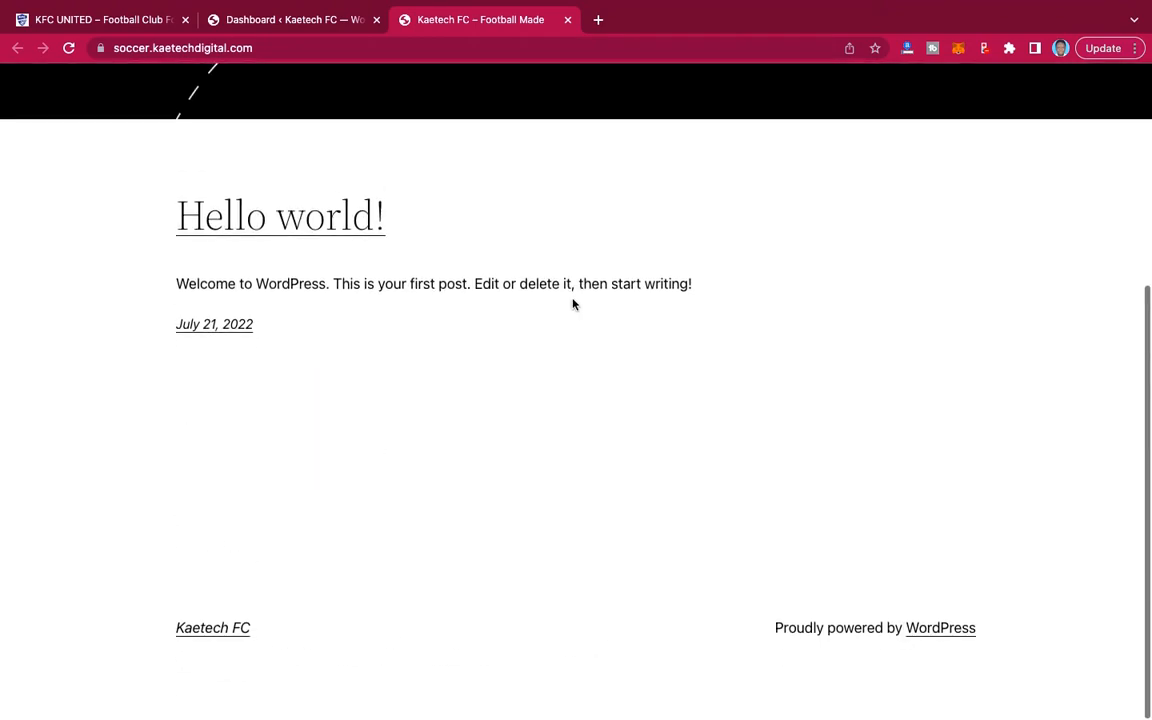
pyautogui.press('super+r')
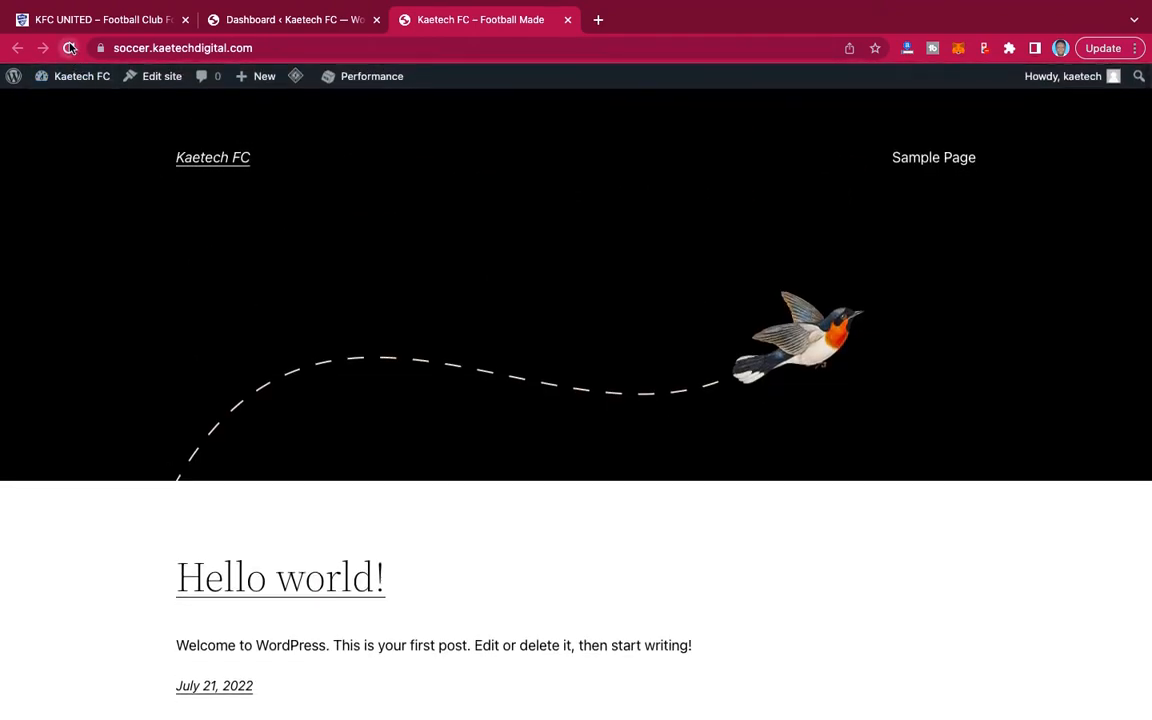
pyautogui.click(69, 48)
pyautogui.scroll(-5, 563, 184)
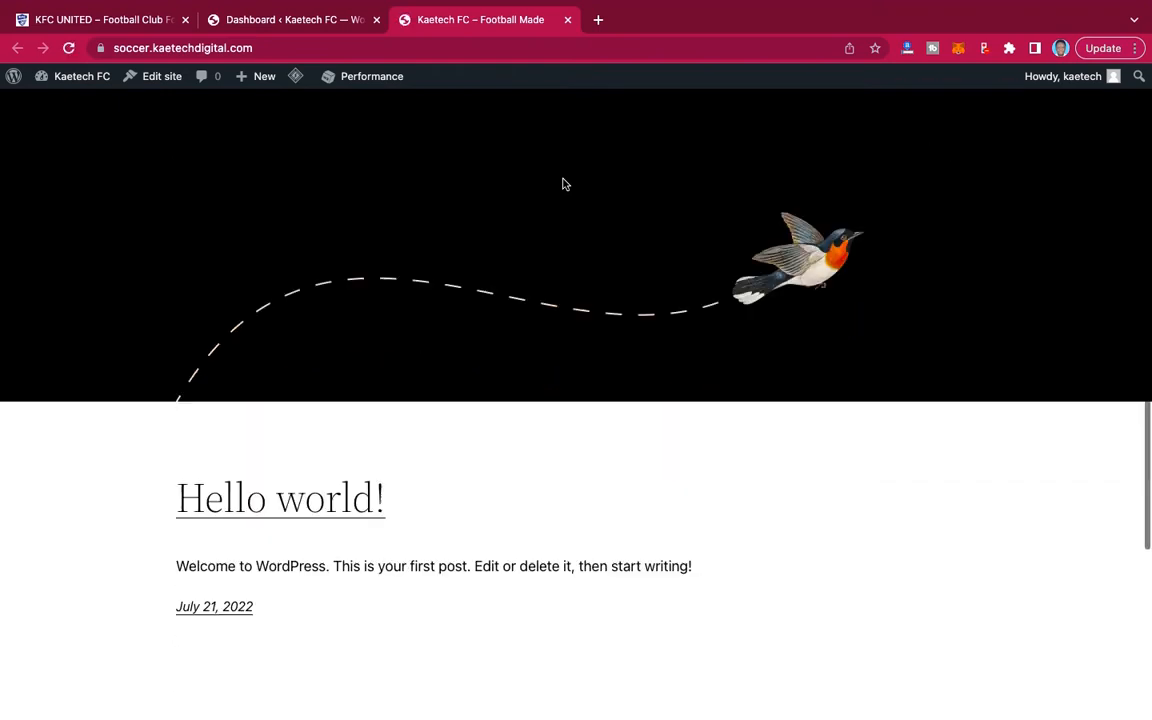
pyautogui.scroll(5, 563, 184)
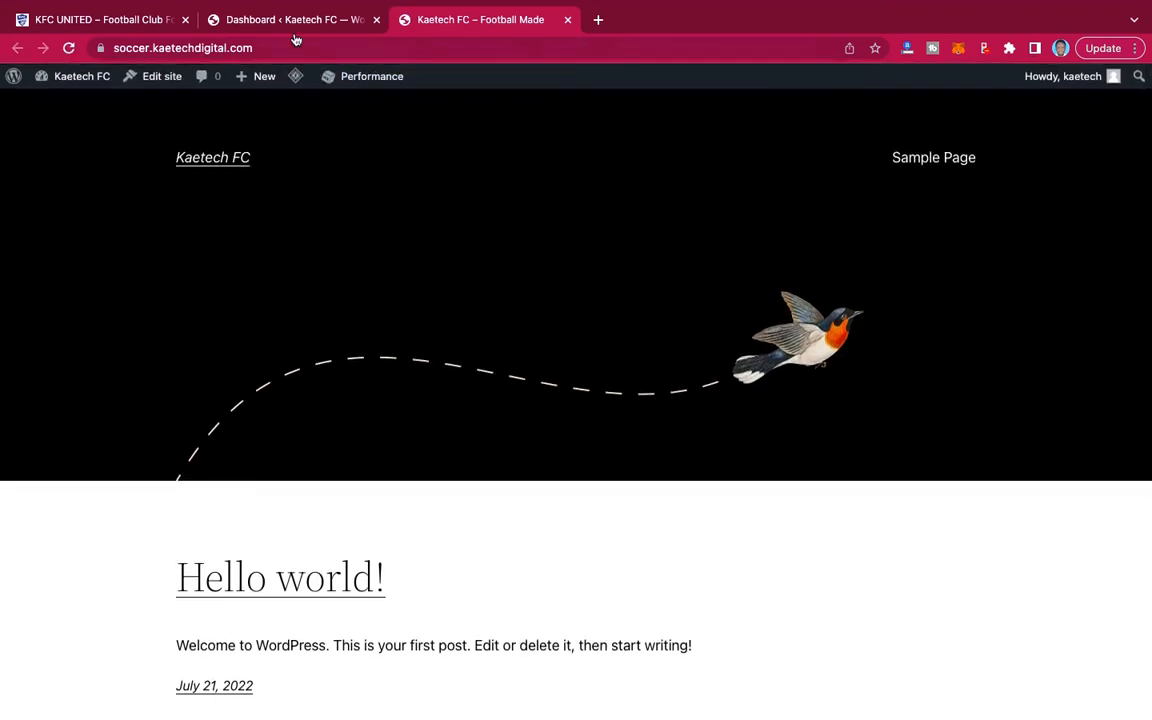
# In the Kaetech FC dashboard, search the new plugins for "elementor" and install Elementor Website Builder.
pyautogui.click(284, 20)
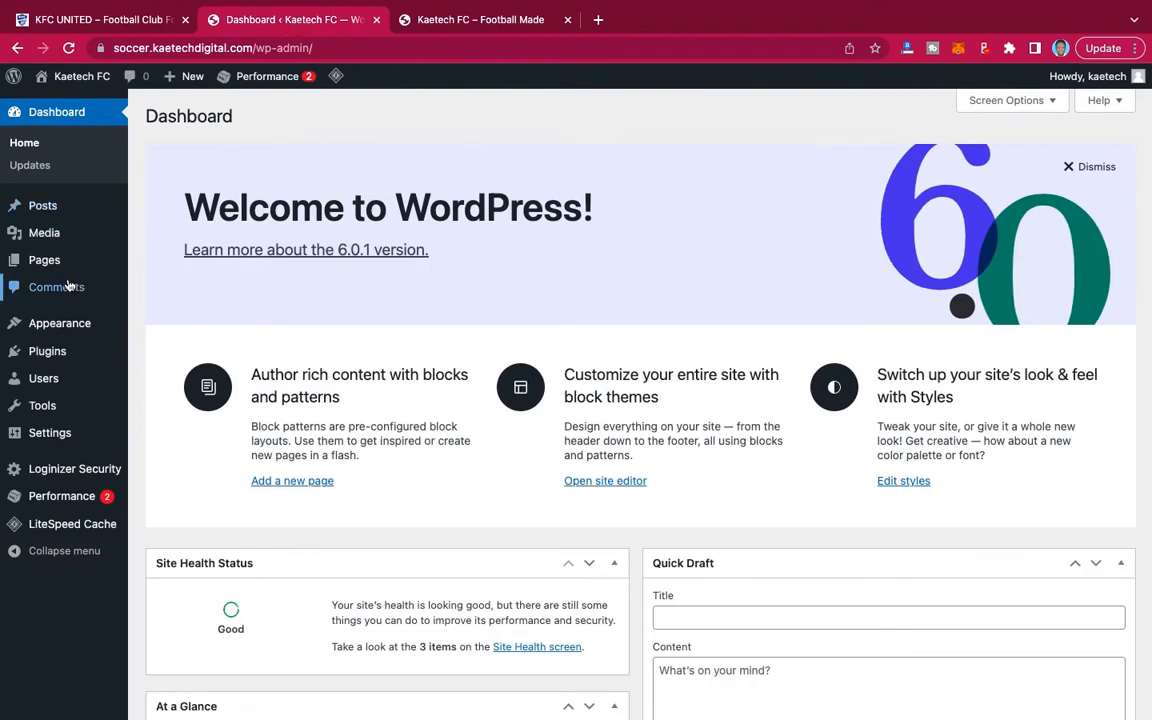
pyautogui.moveTo(51, 357)
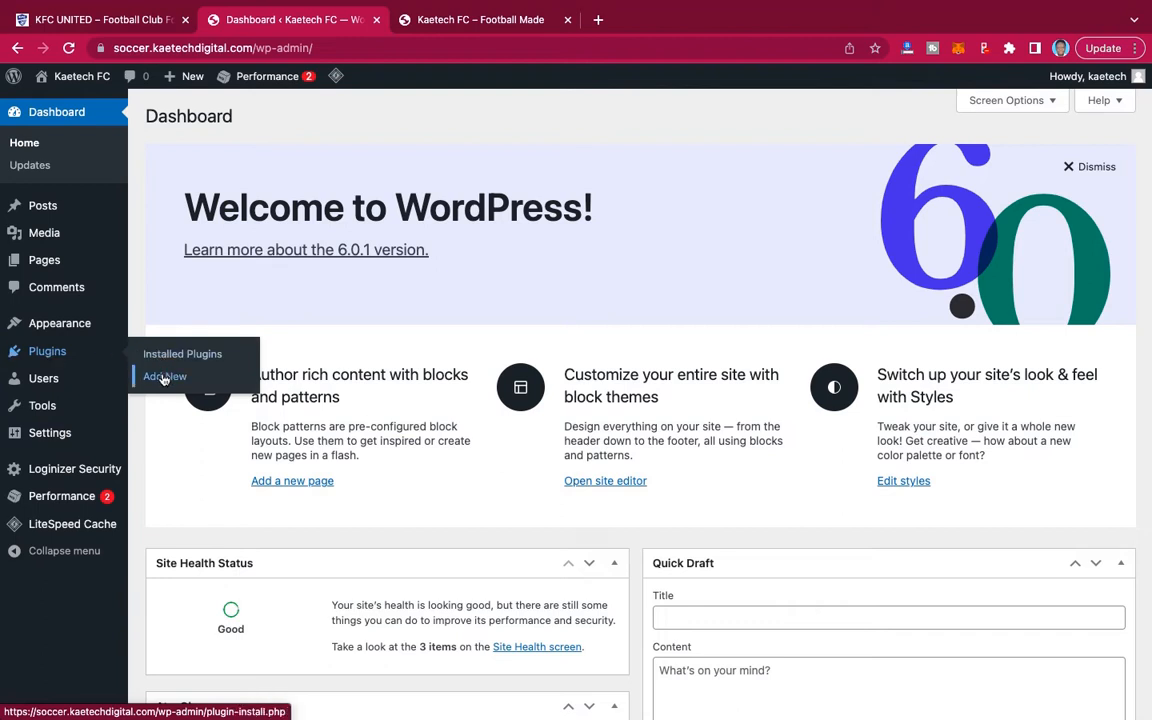
pyautogui.click(164, 377)
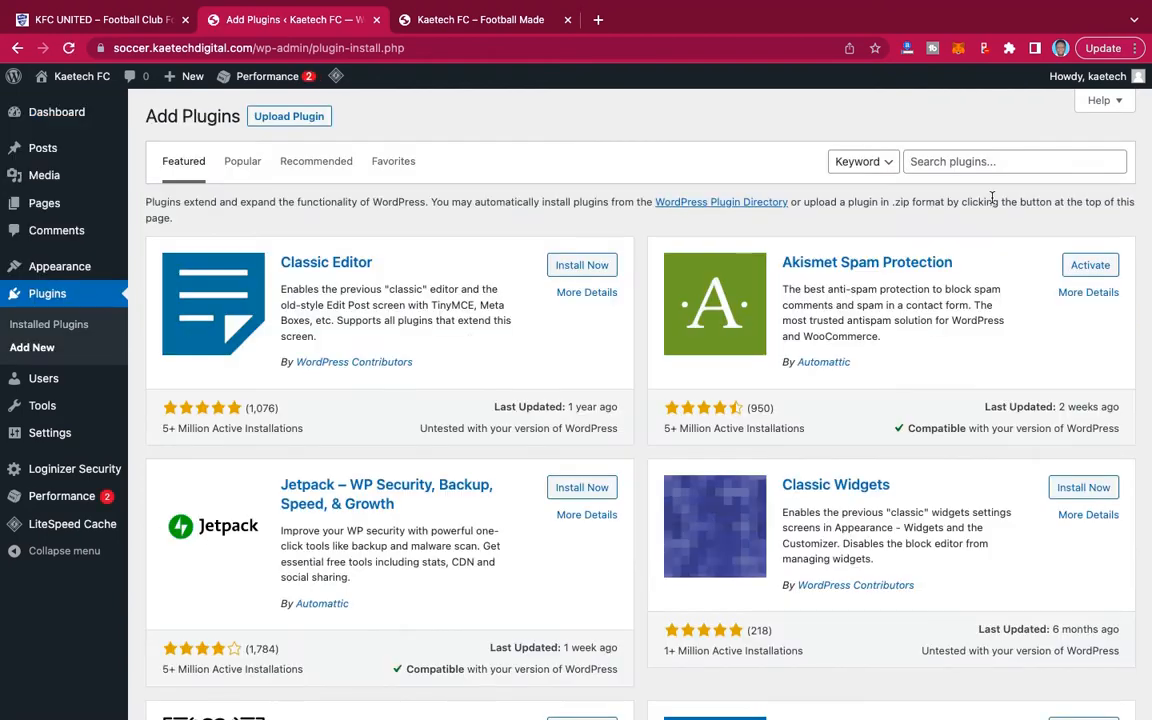
pyautogui.click(948, 163)
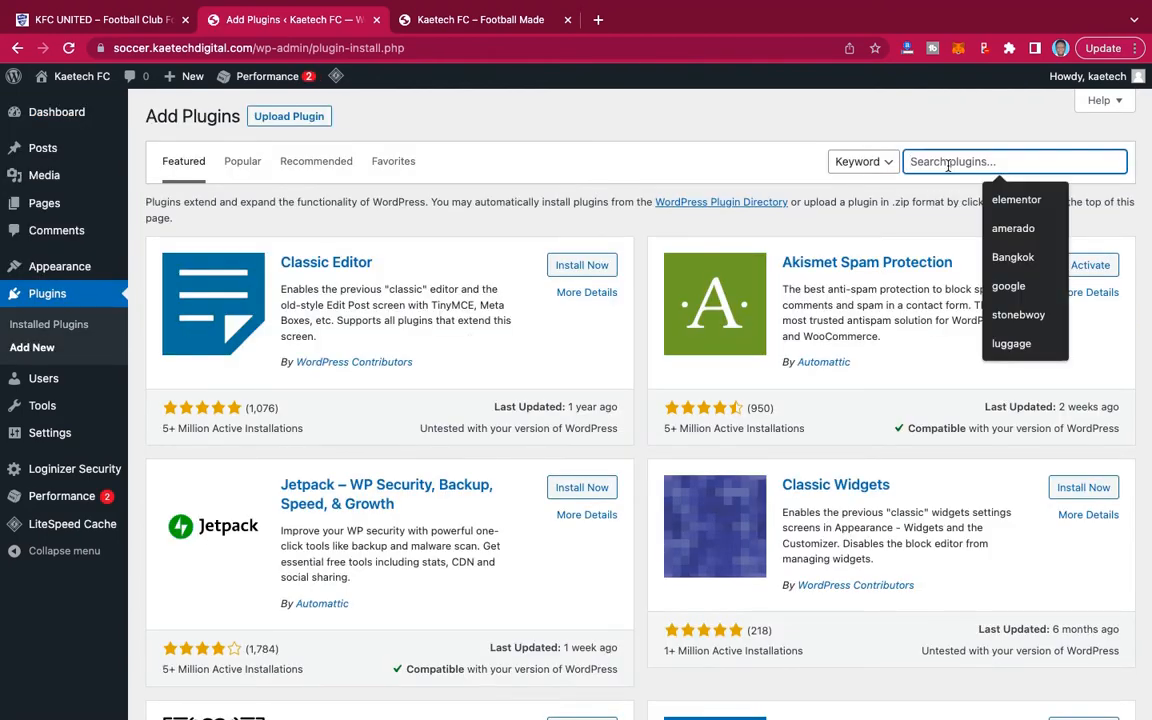
pyautogui.write('ele')
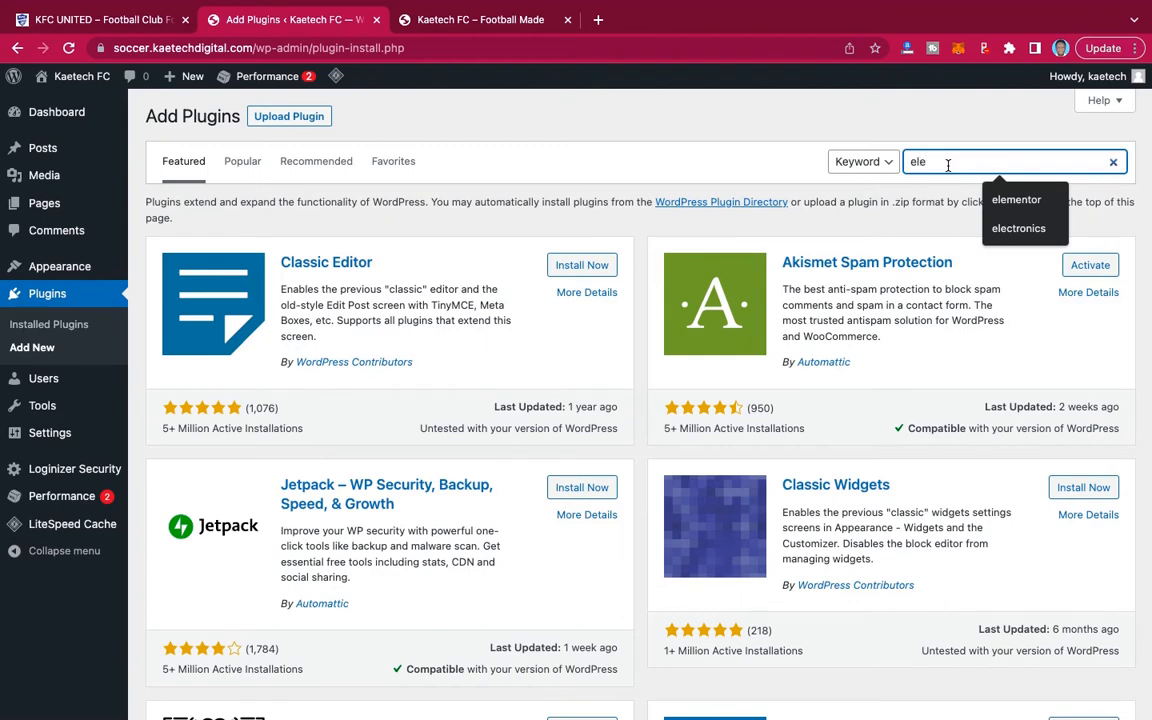
pyautogui.write('me')
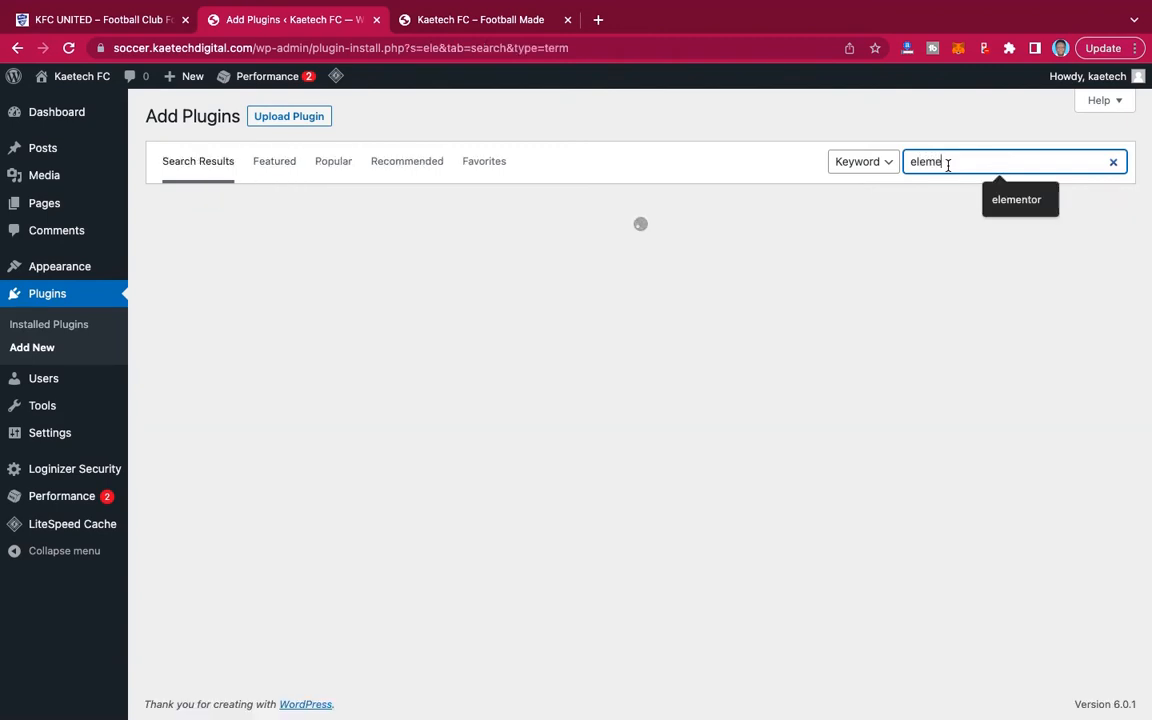
pyautogui.write('ntor')
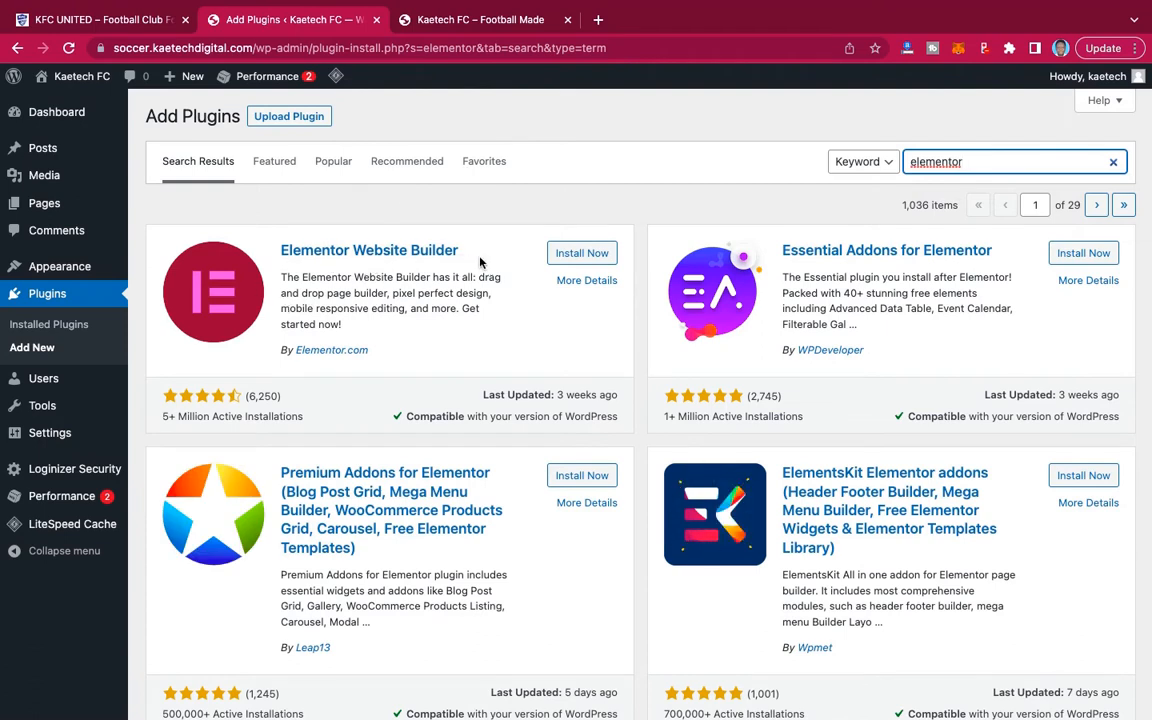
pyautogui.click(580, 254)
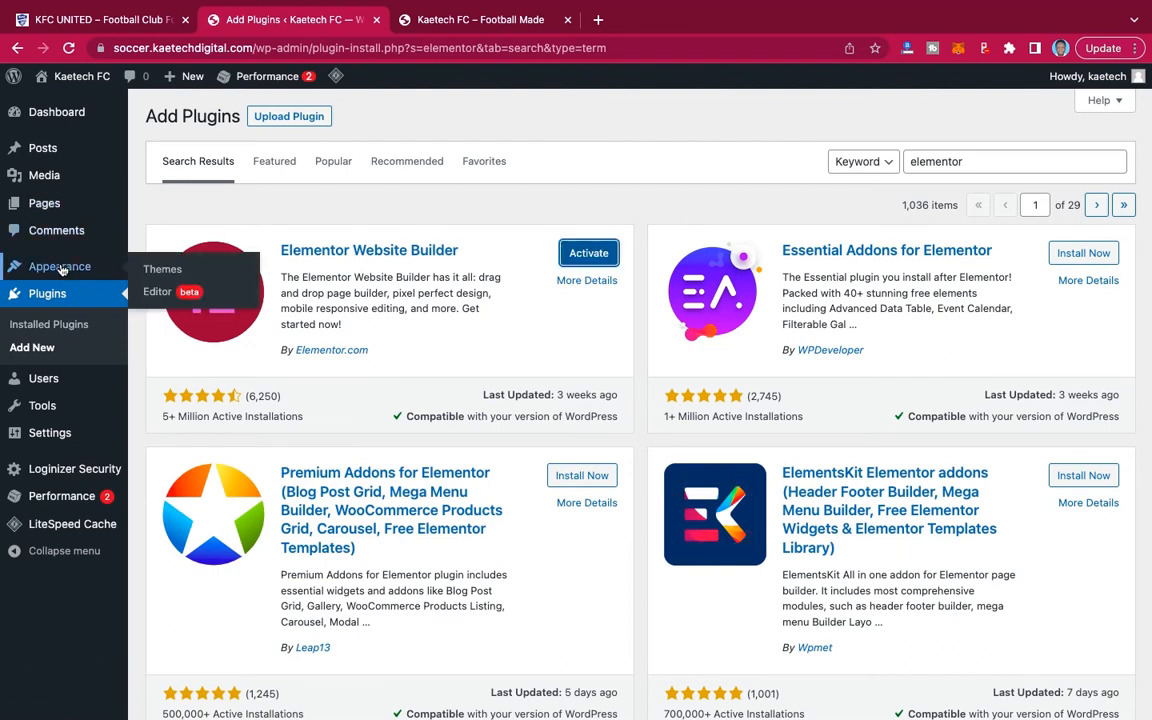
# Search the new themes for "kadence", then install and activate the Kadence theme.
pyautogui.click(150, 277)
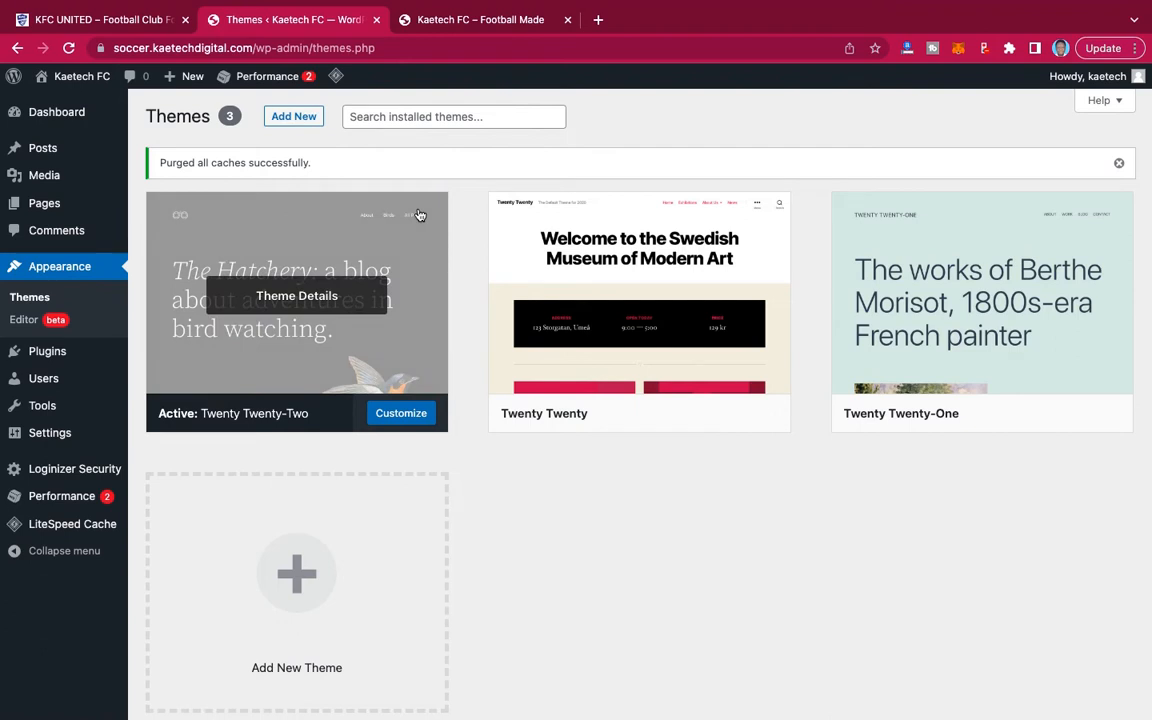
pyautogui.click(304, 118)
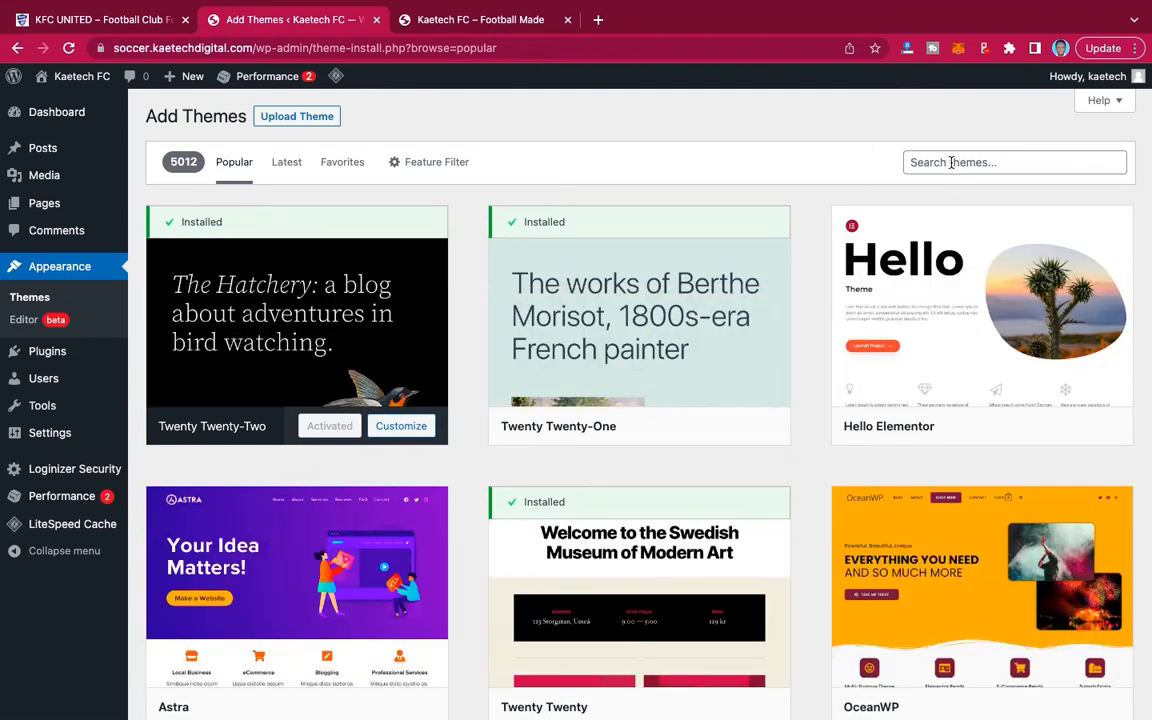
pyautogui.click(950, 163)
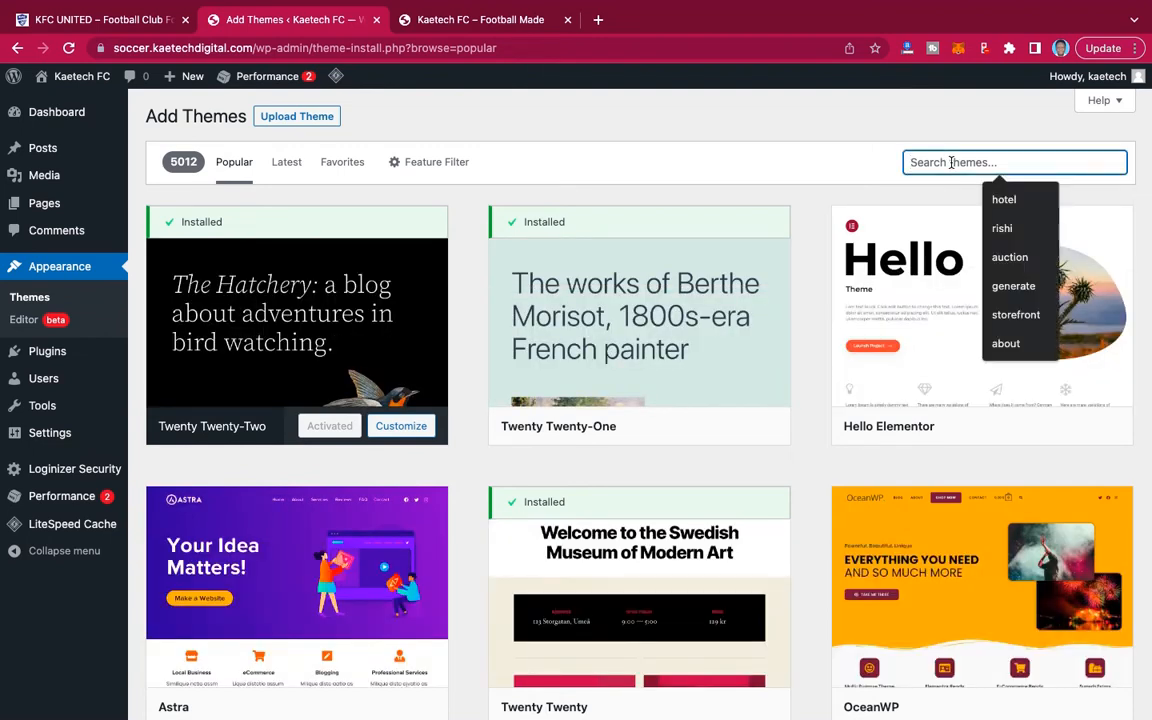
pyautogui.write('kadence')
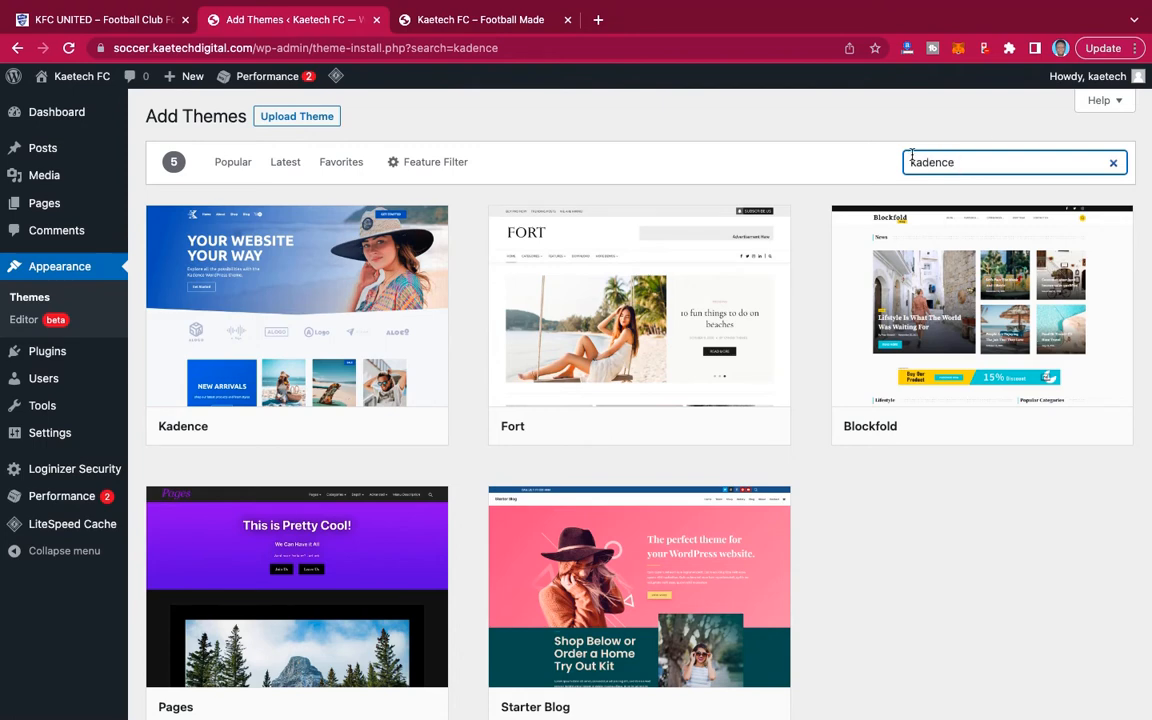
pyautogui.moveTo(257, 241)
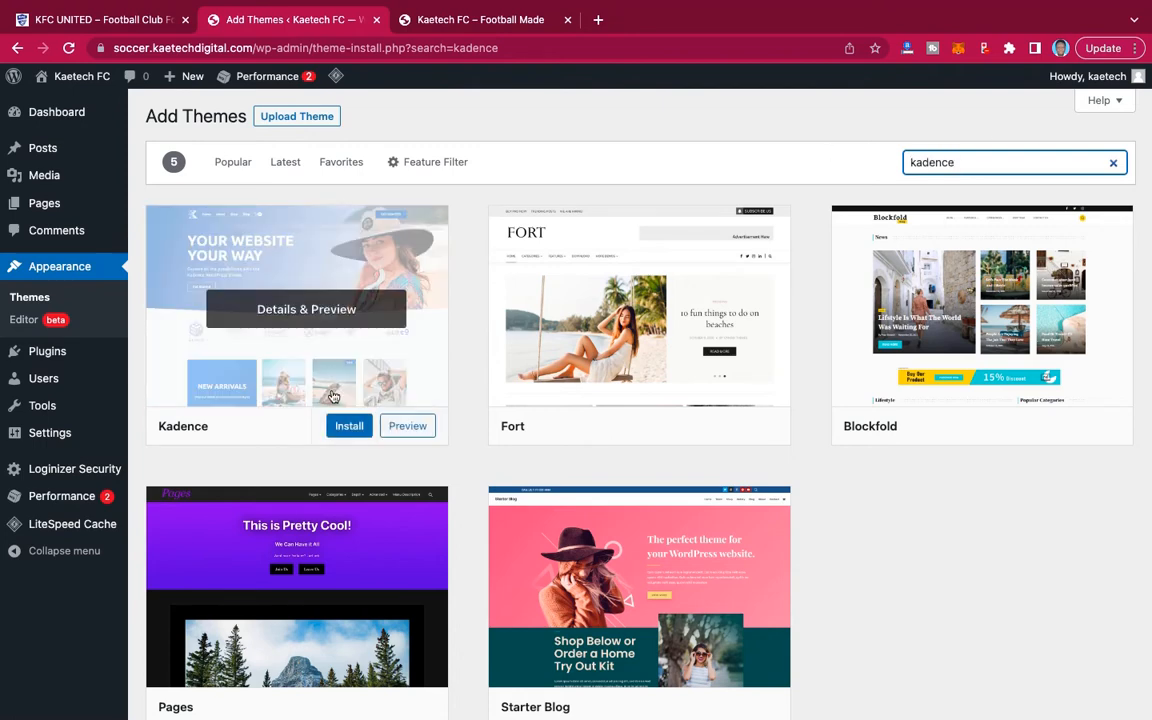
pyautogui.click(350, 428)
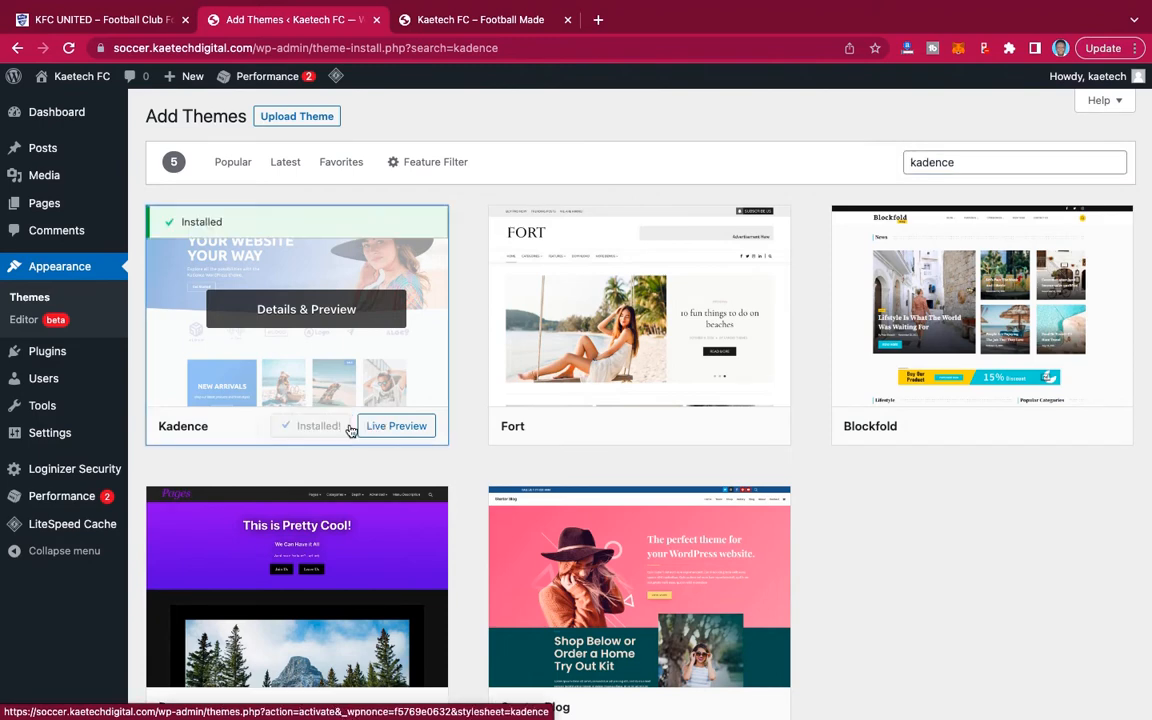
pyautogui.click(337, 428)
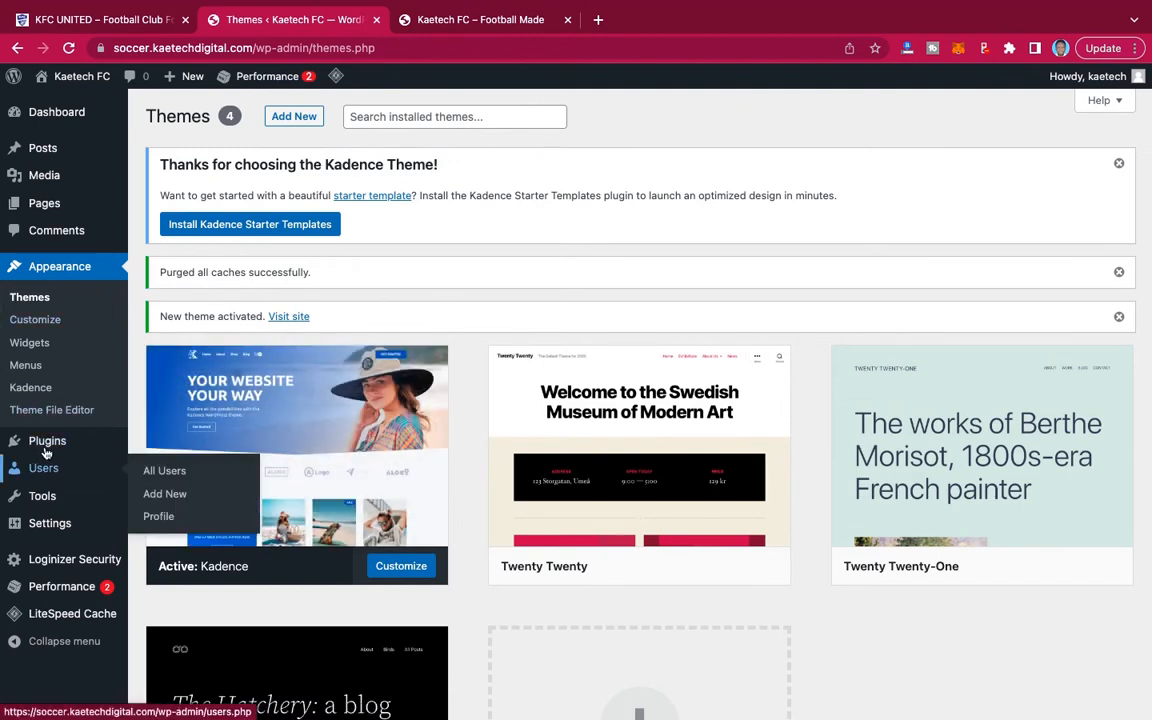
# Delete the Akismet Anti-Spam and Hello Dolly plugins together from the installed plugins.
pyautogui.moveTo(40, 440)
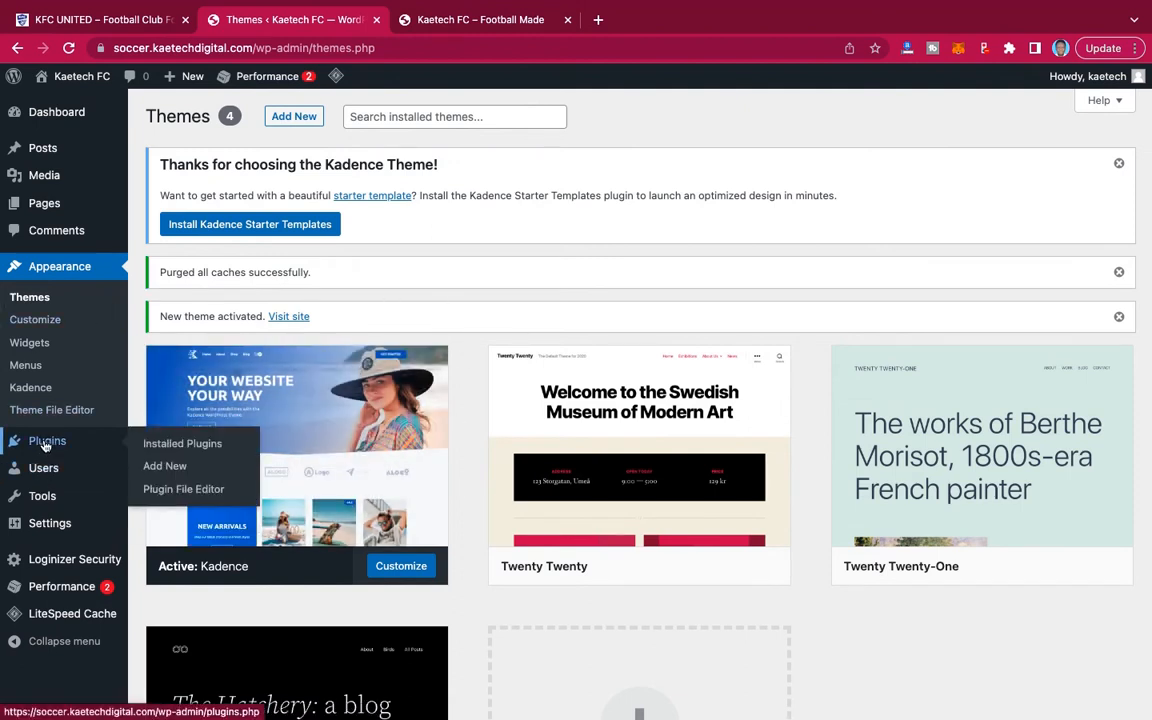
pyautogui.click(182, 448)
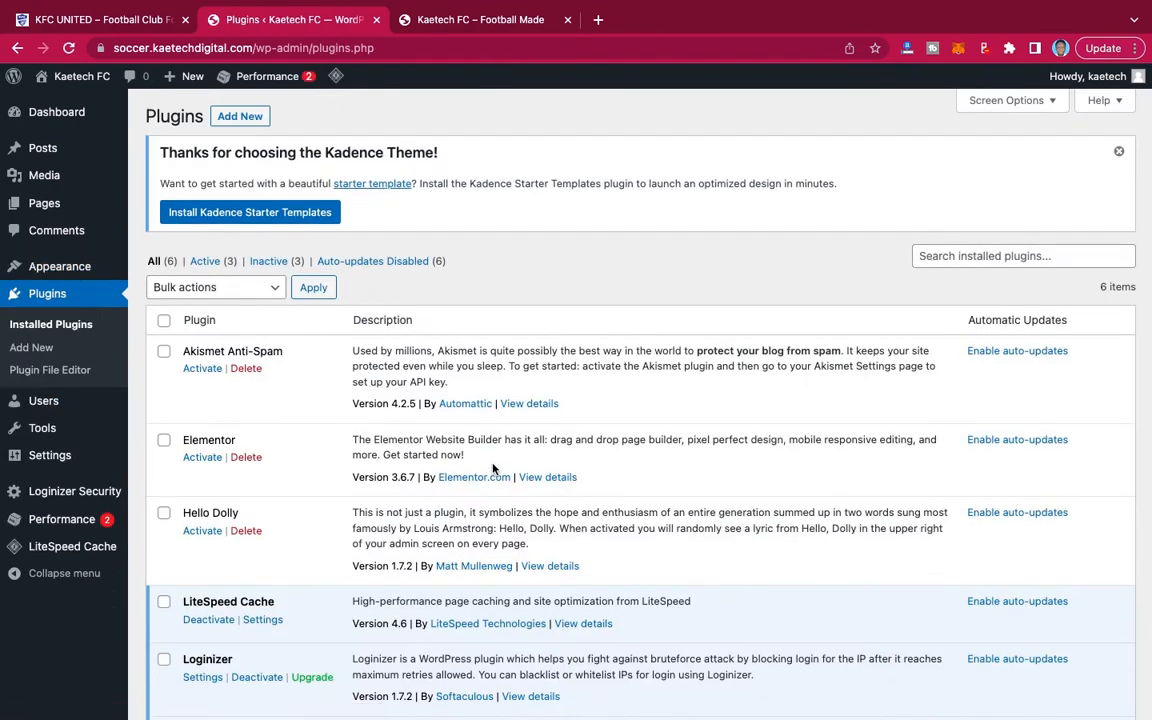
pyautogui.scroll(-5, 492, 468)
pyautogui.scroll(2, 492, 468)
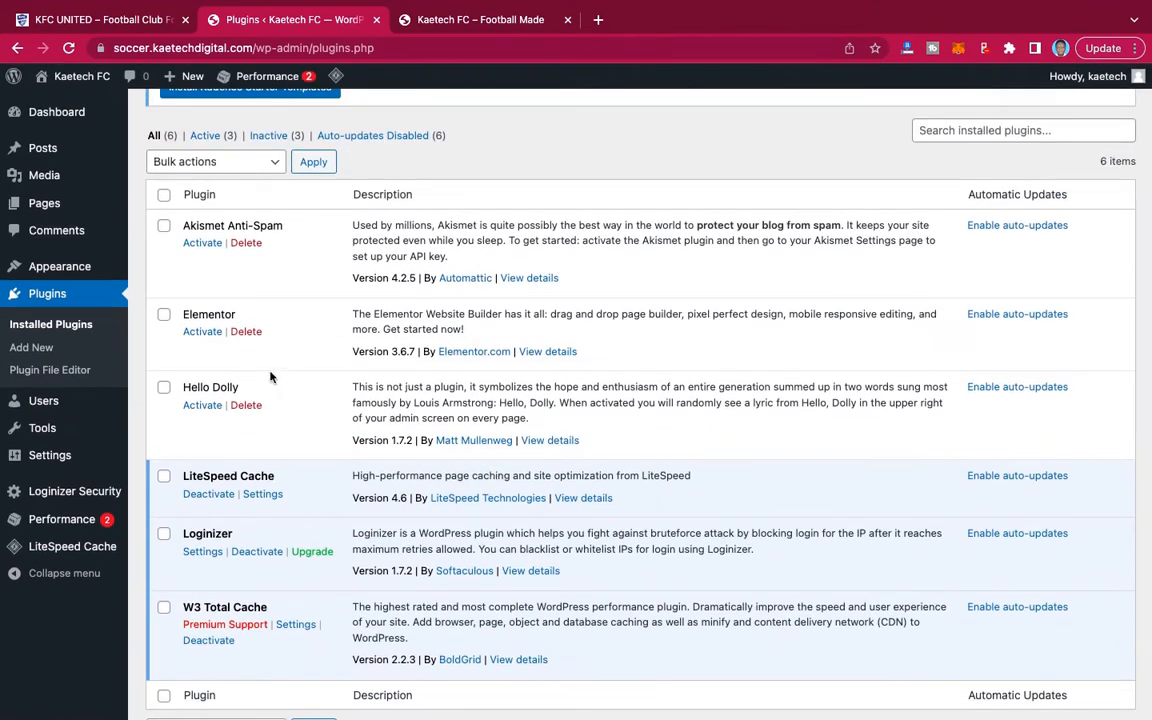
pyautogui.click(164, 226)
pyautogui.click(164, 387)
pyautogui.click(199, 168)
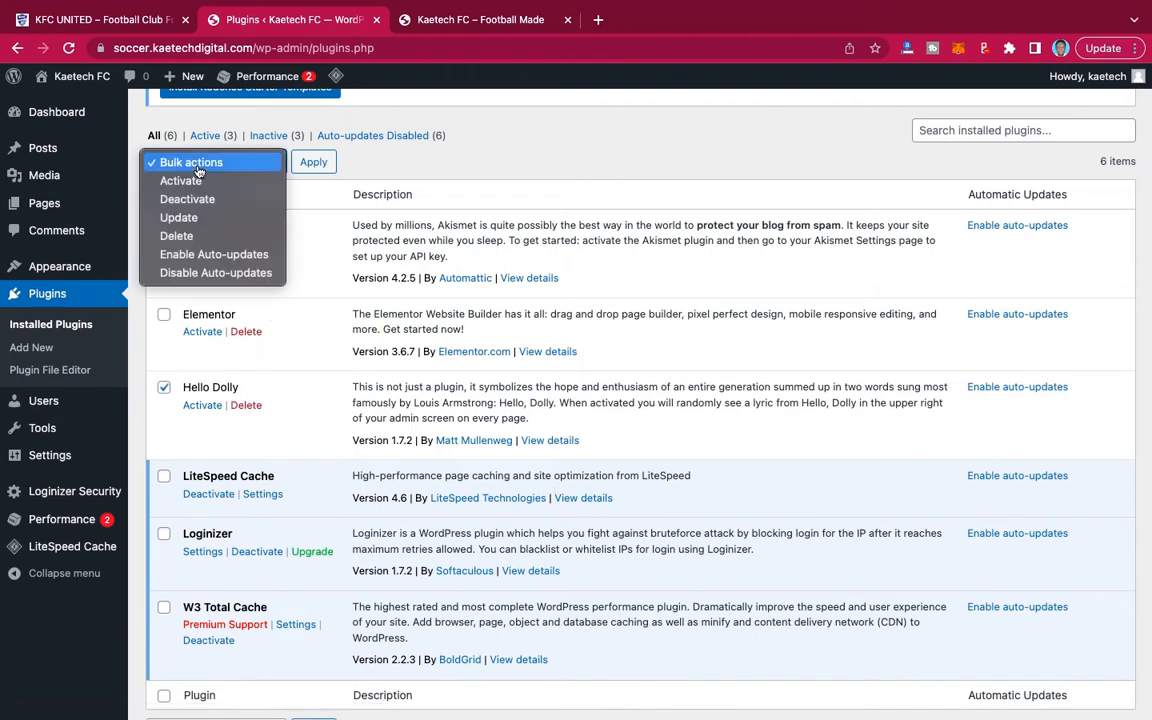
pyautogui.click(185, 236)
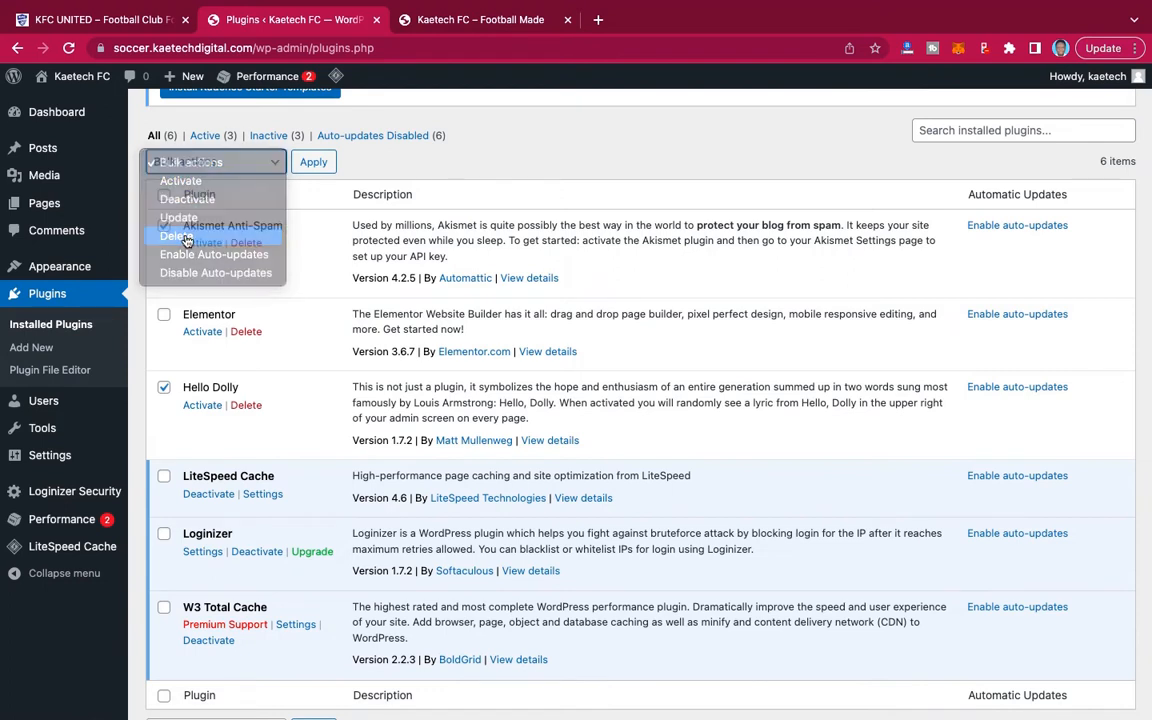
pyautogui.click(311, 166)
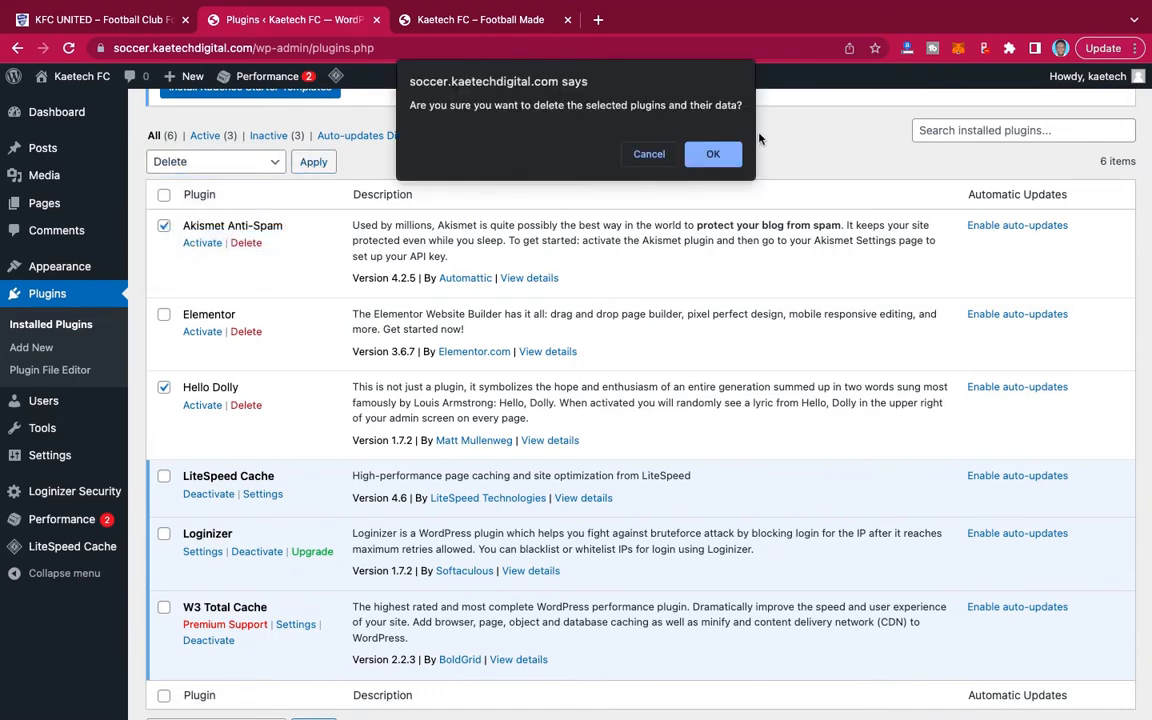
pyautogui.click(713, 154)
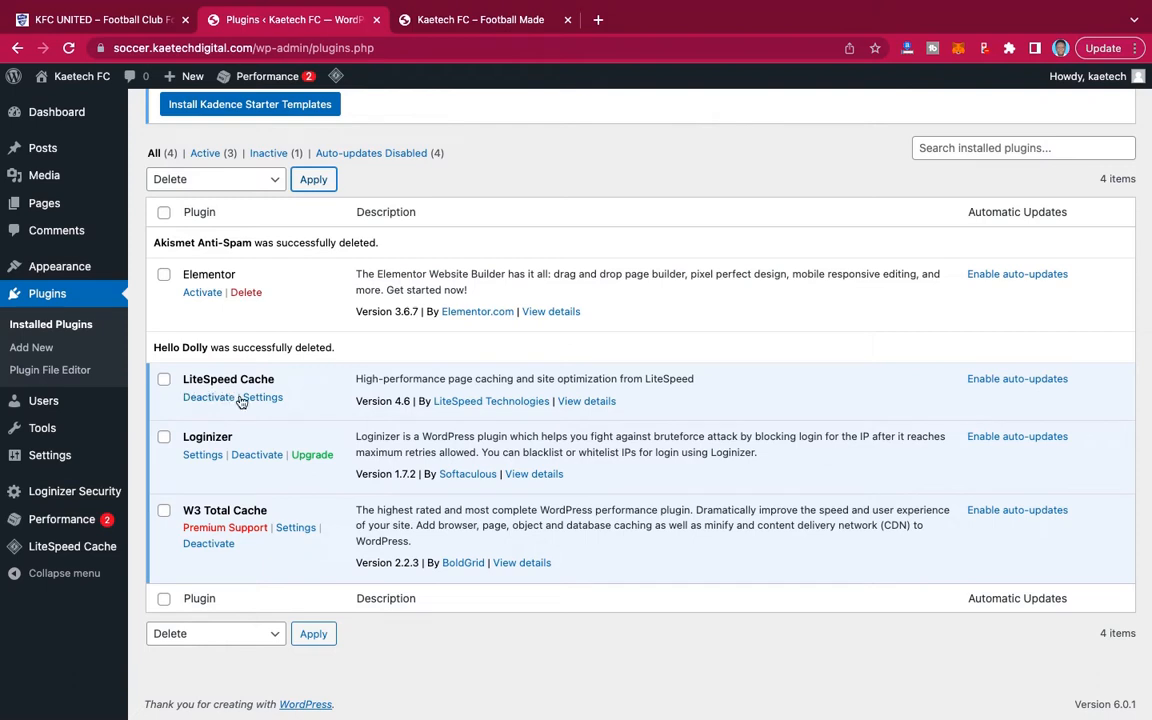
# Deactivate the Loginizer and W3 Total Cache plugins.
pyautogui.click(254, 458)
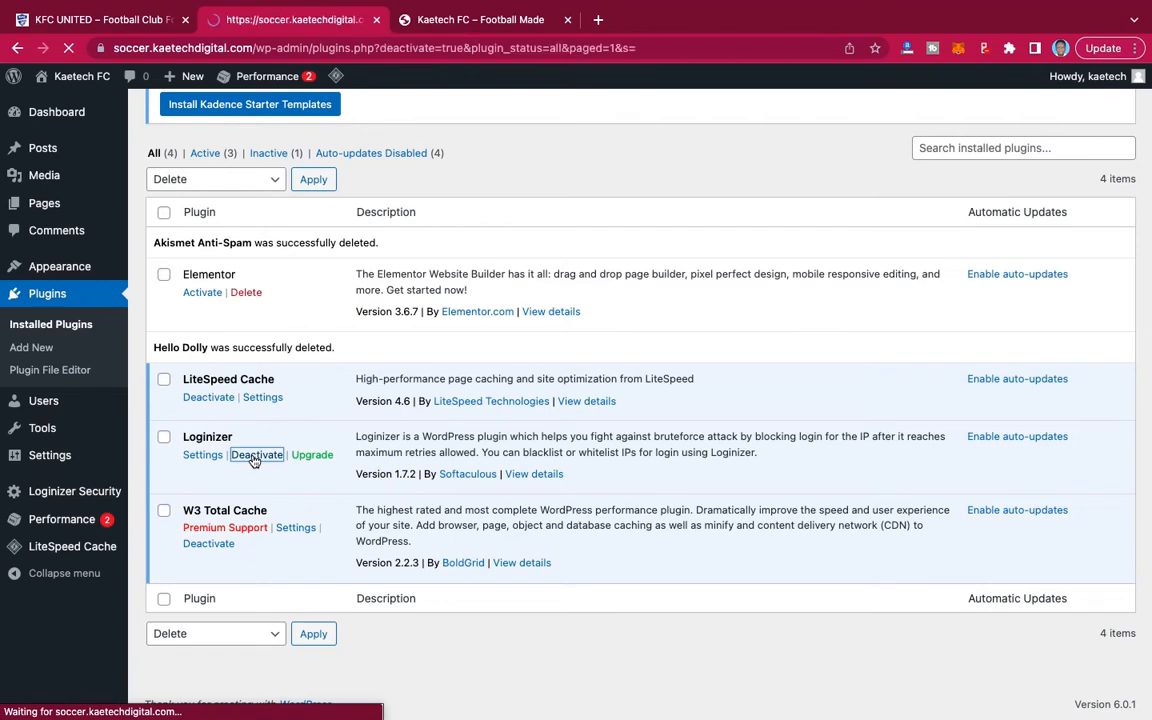
pyautogui.scroll(-3, 254, 461)
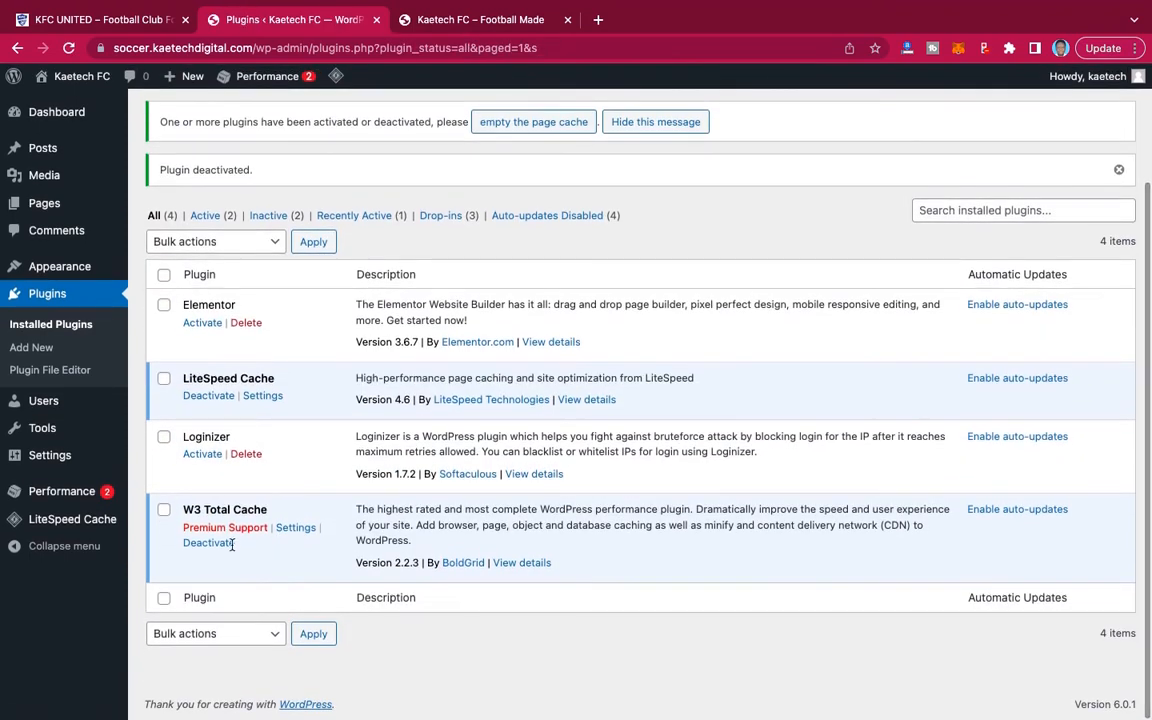
pyautogui.click(222, 533)
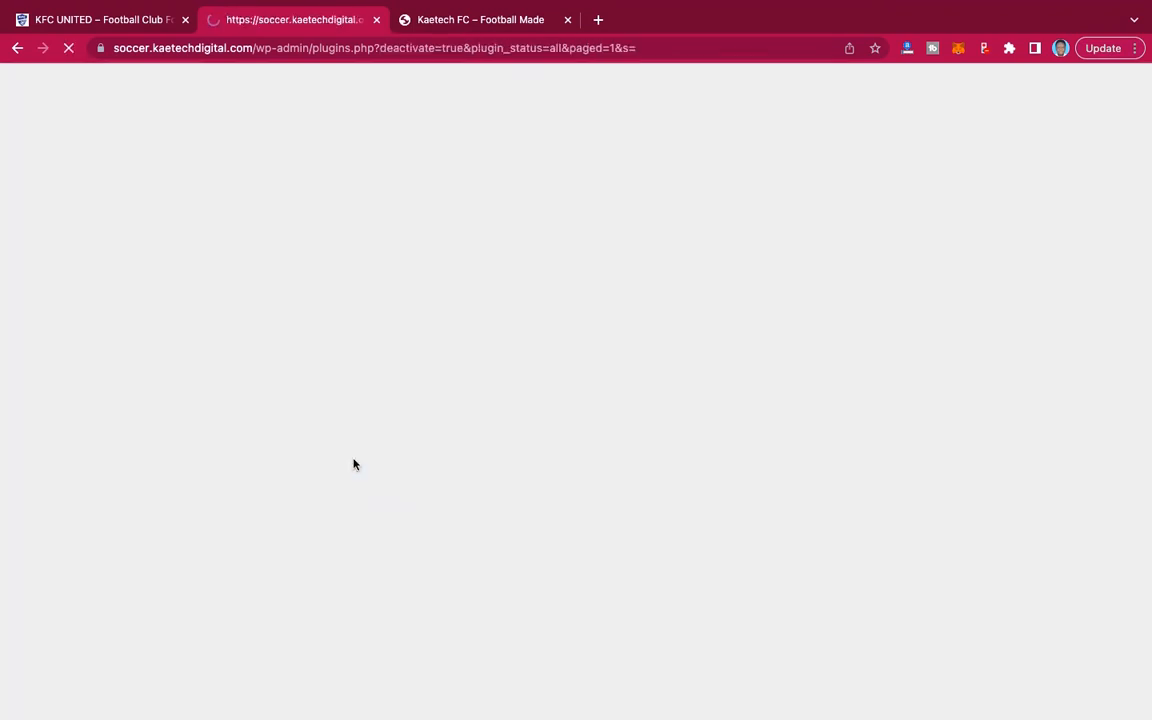
pyautogui.scroll(-2, 330, 467)
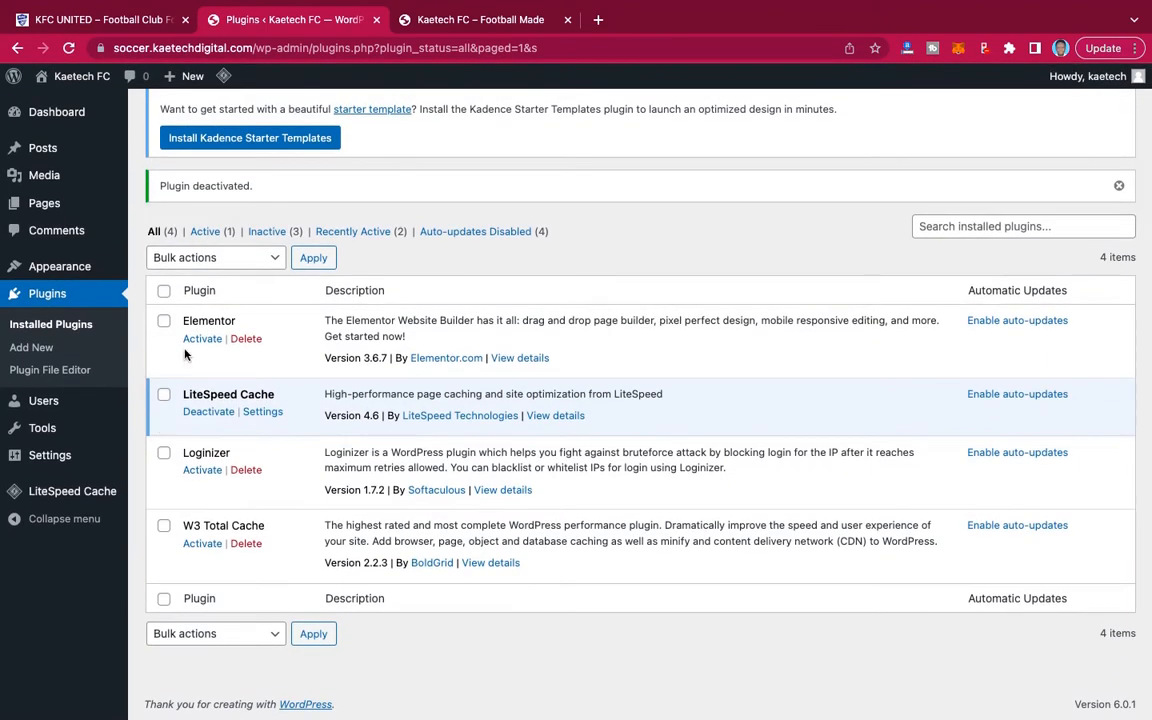
# Delete the deactivated Loginizer and W3 Total Cache plugins together and confirm the removal of their data.
pyautogui.click(164, 453)
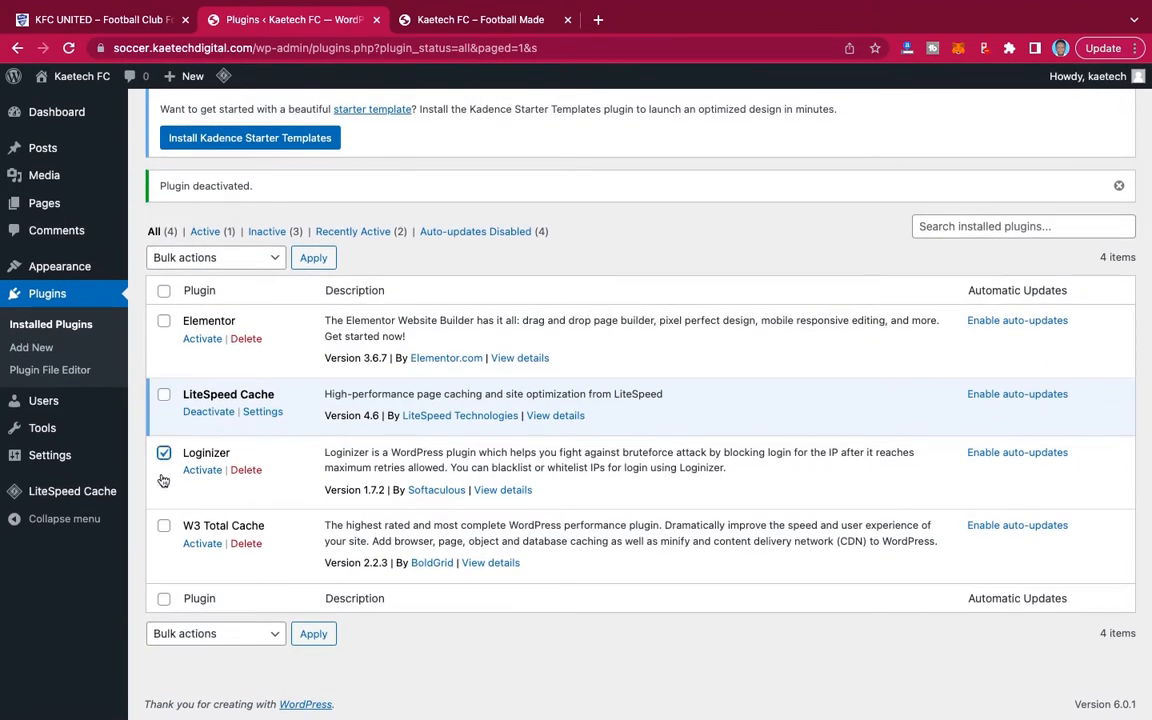
pyautogui.click(164, 526)
pyautogui.click(249, 261)
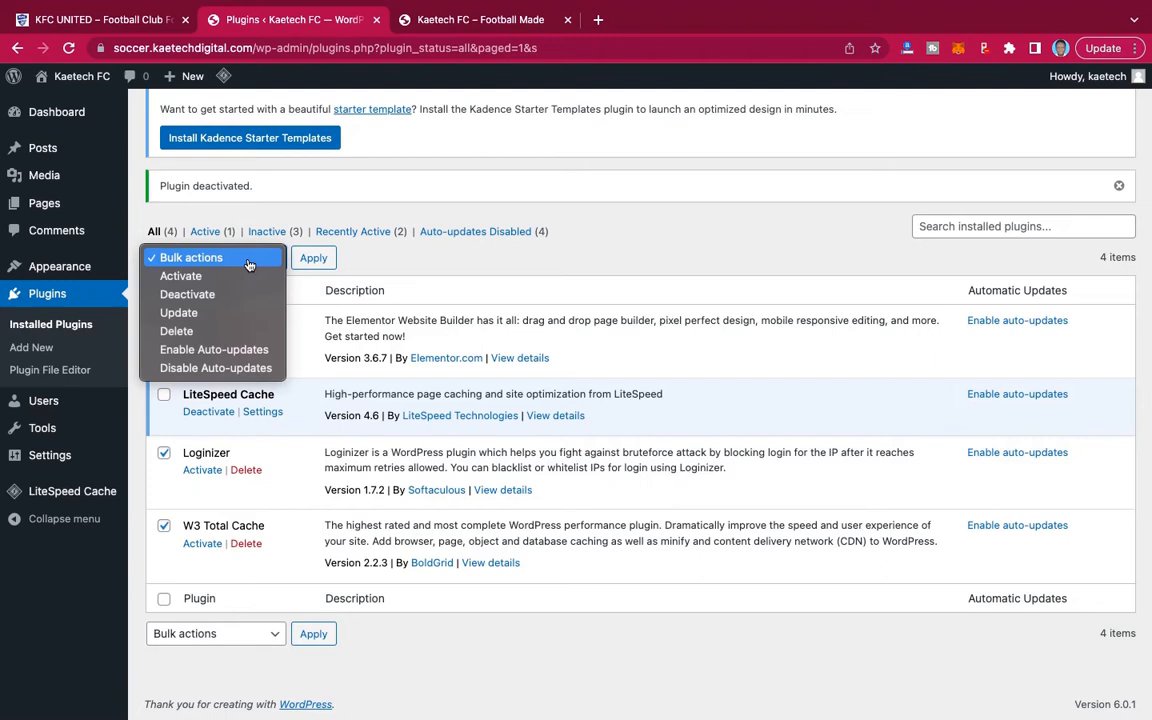
pyautogui.click(222, 331)
pyautogui.click(308, 259)
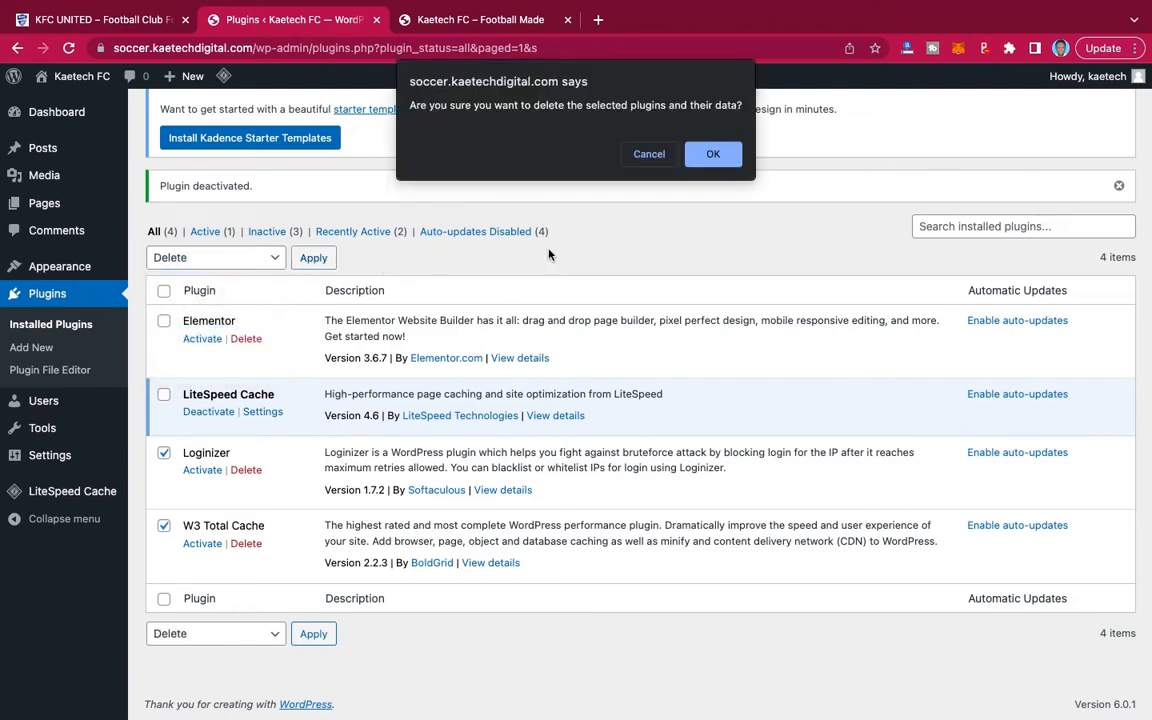
pyautogui.click(727, 153)
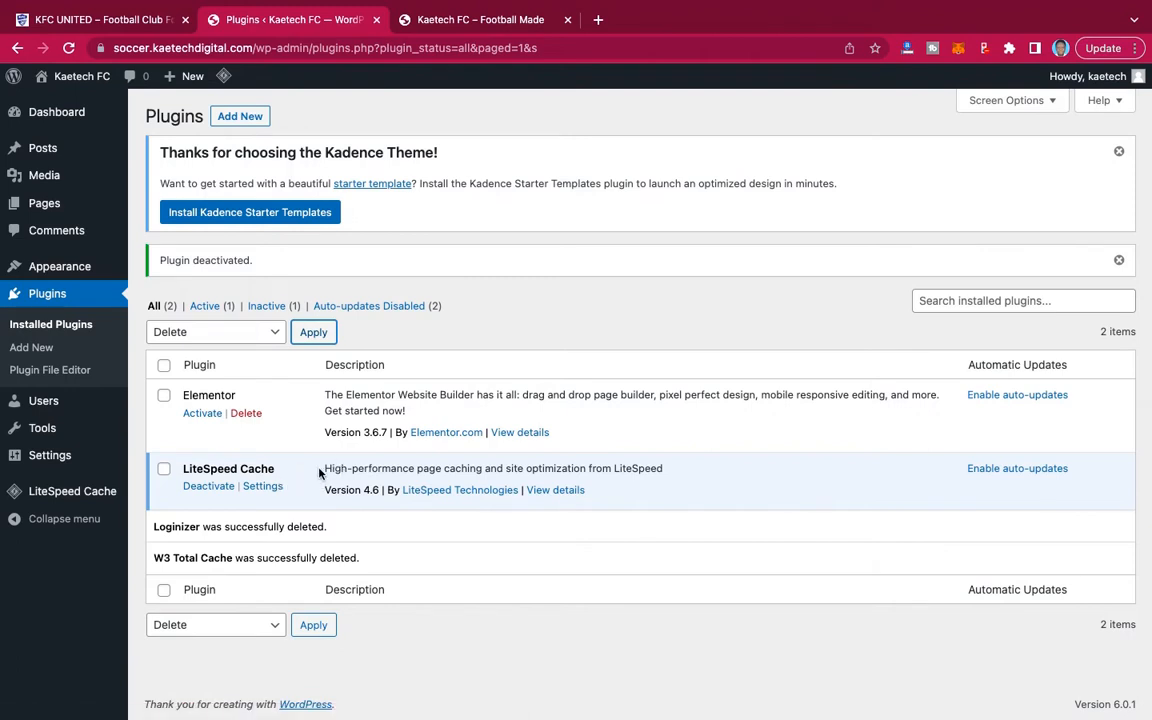
# Activate the Elementor plugin and exit its onboarding wizard without creating an account or installing the Hello theme.
pyautogui.click(202, 415)
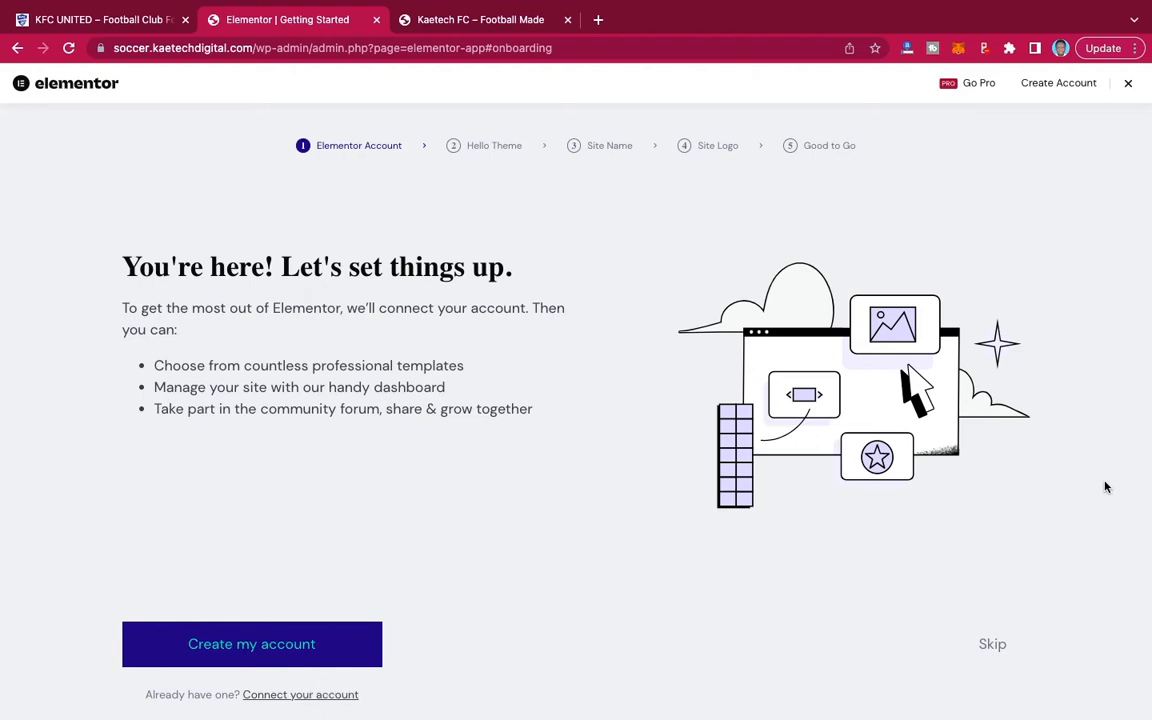
pyautogui.click(992, 645)
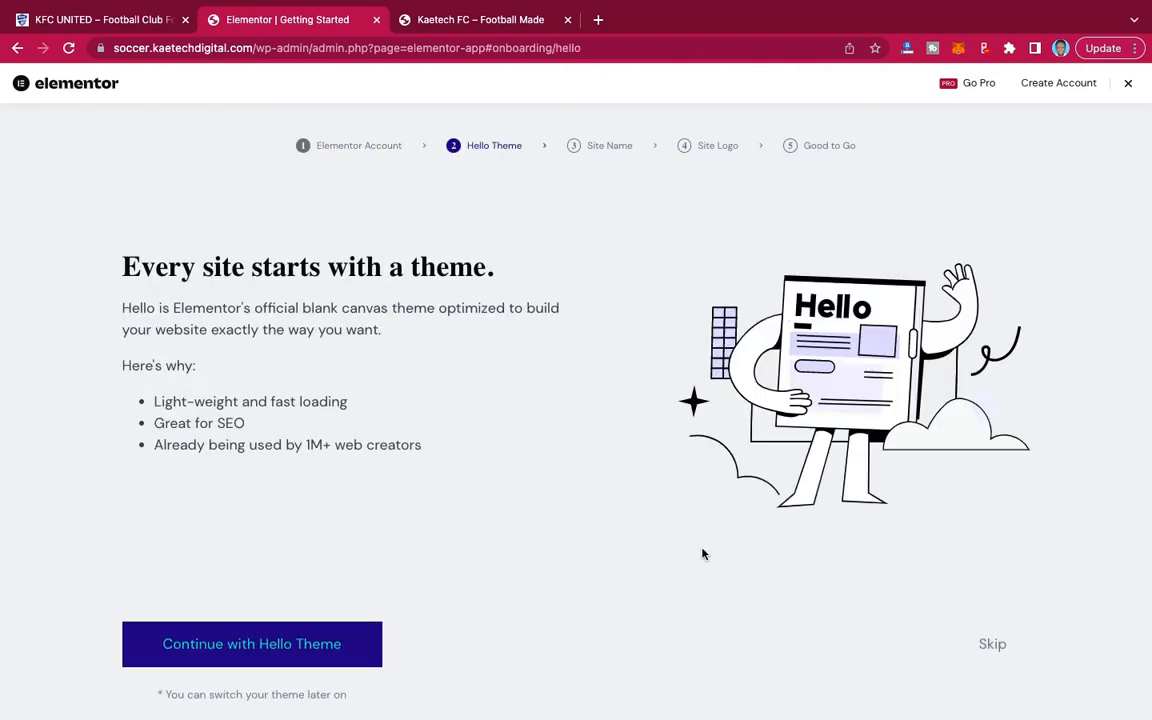
pyautogui.click(1129, 86)
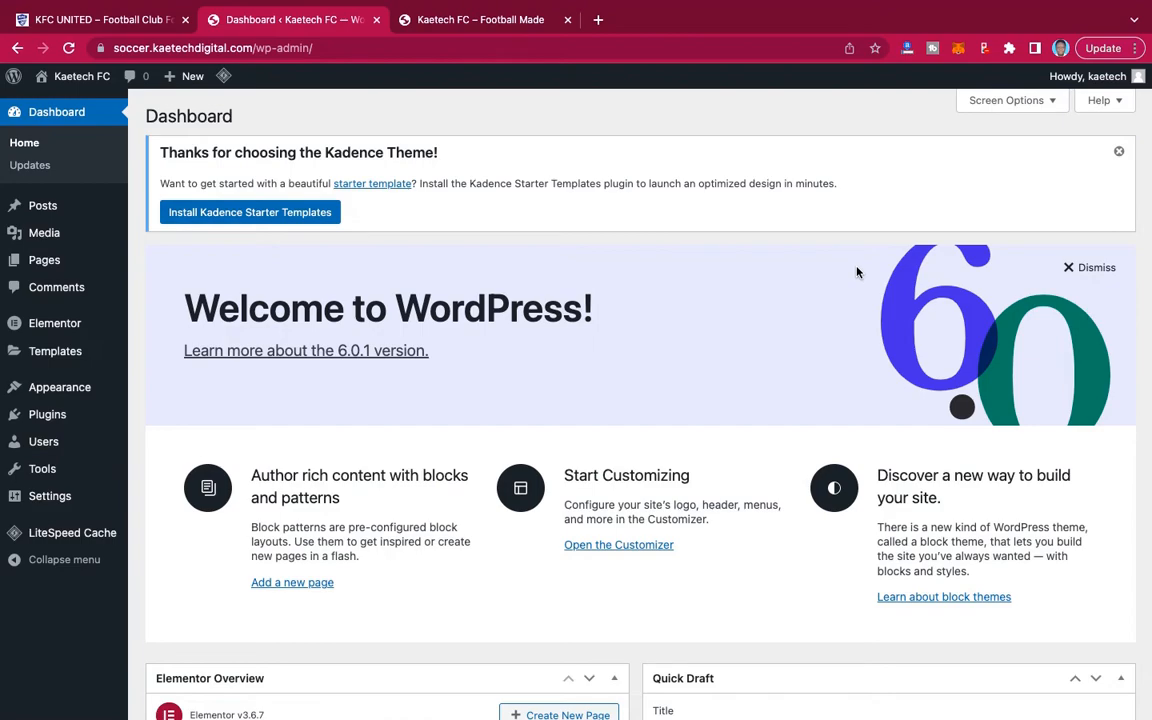
pyautogui.scroll(-6, 856, 271)
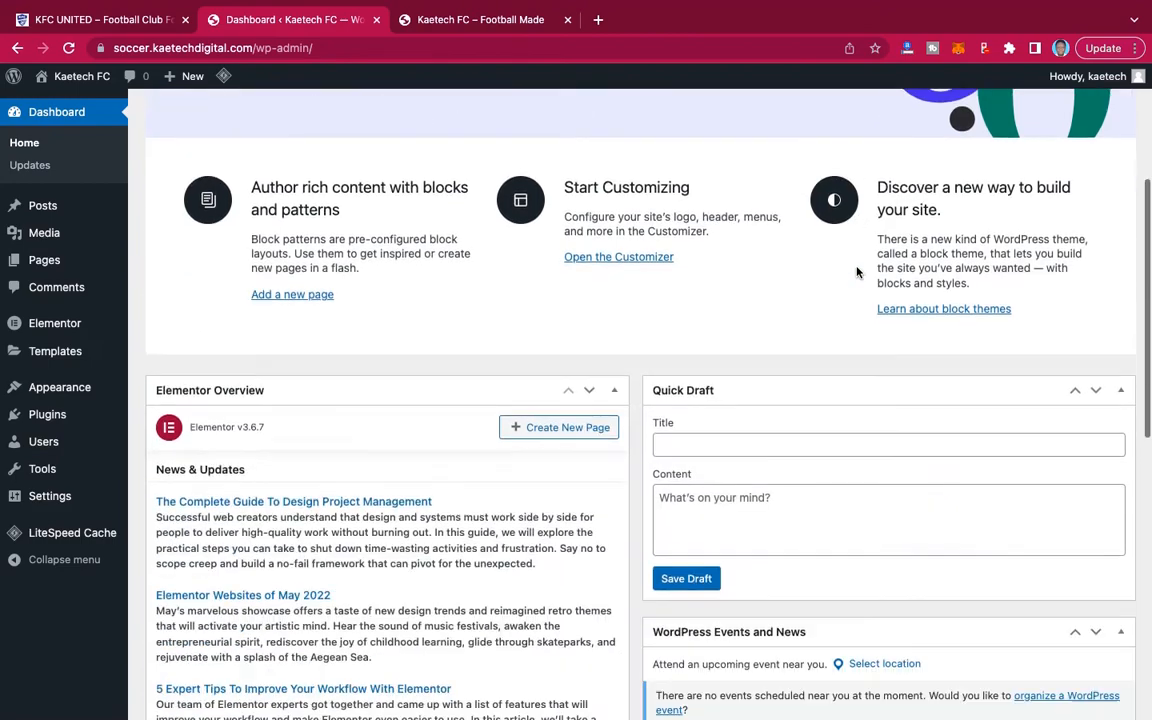
pyautogui.scroll(6, 856, 271)
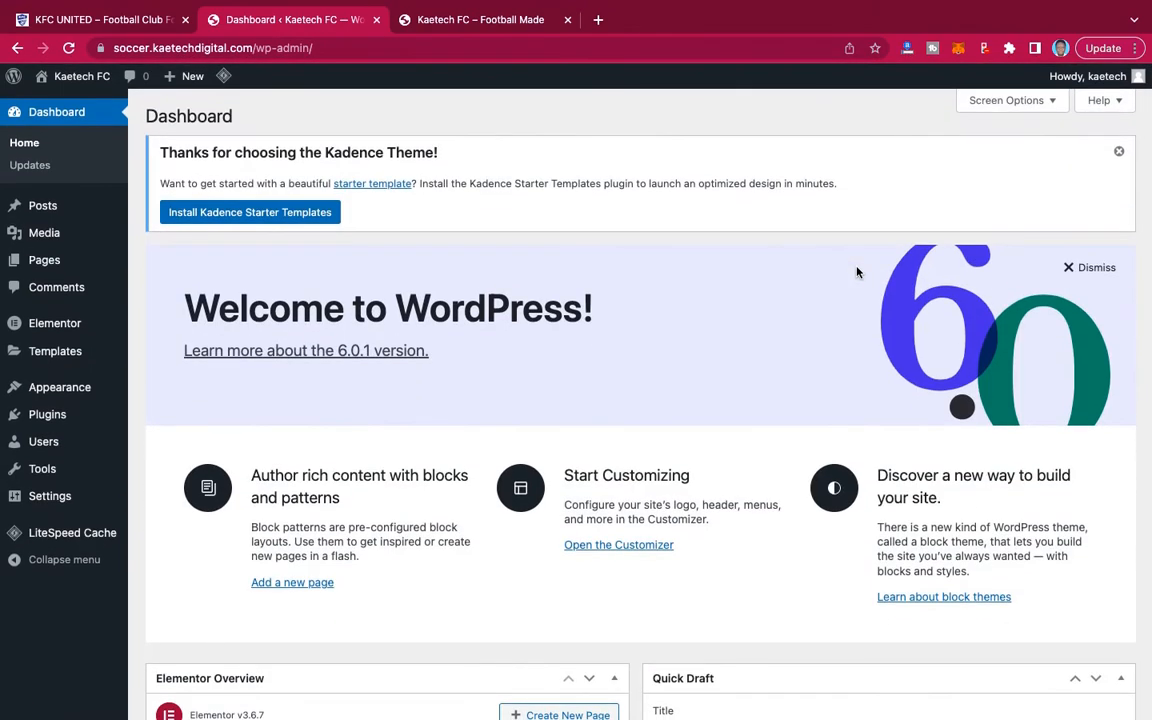
# Reload the Kaetech FC front page to check its look with the new theme, and return to the dashboard.
pyautogui.click(492, 22)
pyautogui.click(68, 47)
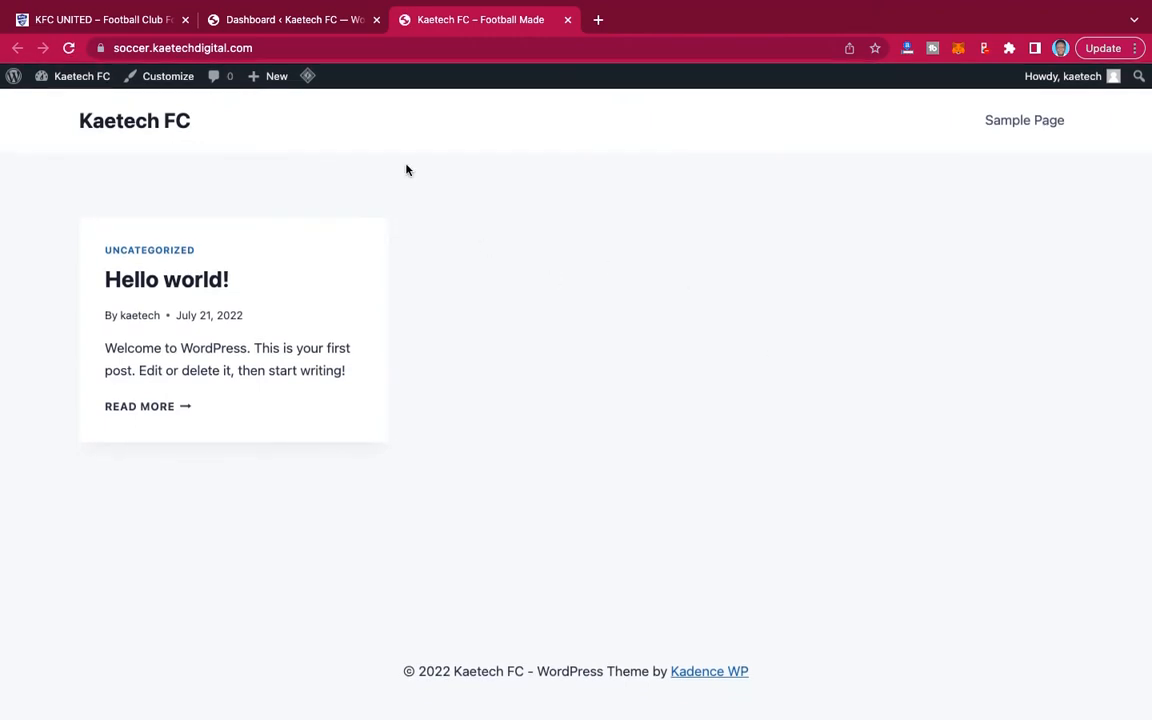
pyautogui.click(283, 20)
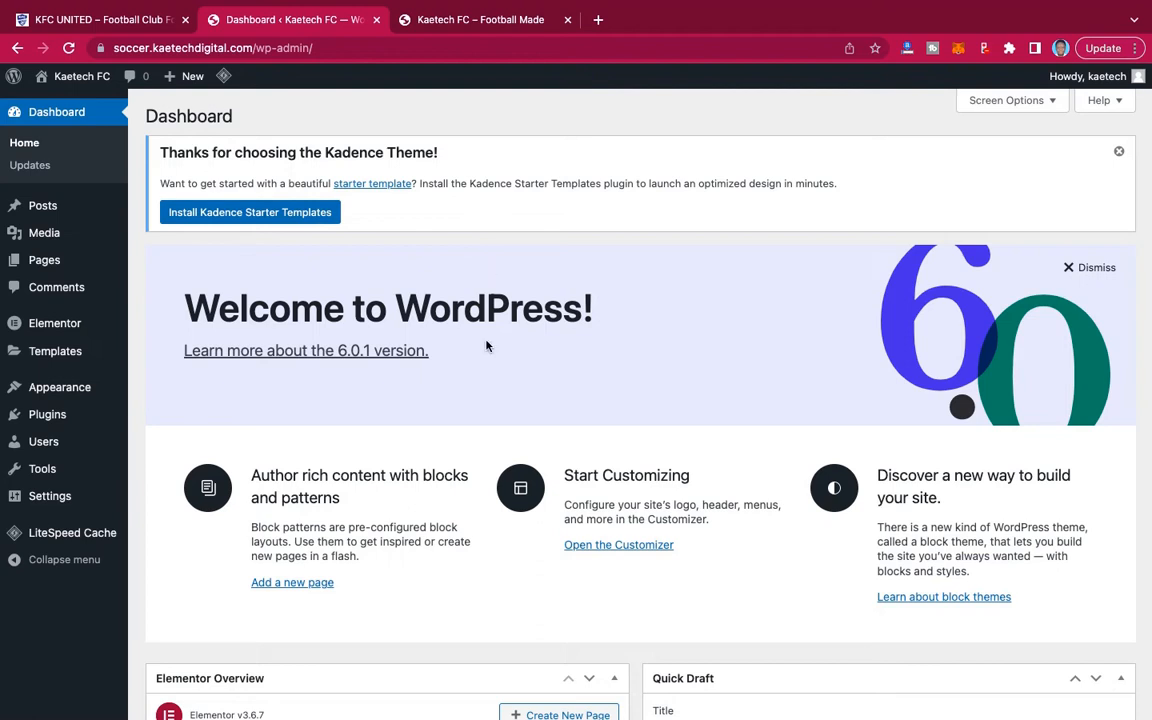
# Set Elementor's Import Export Template Kit experiment to Active and save the settings.
pyautogui.moveTo(47, 328)
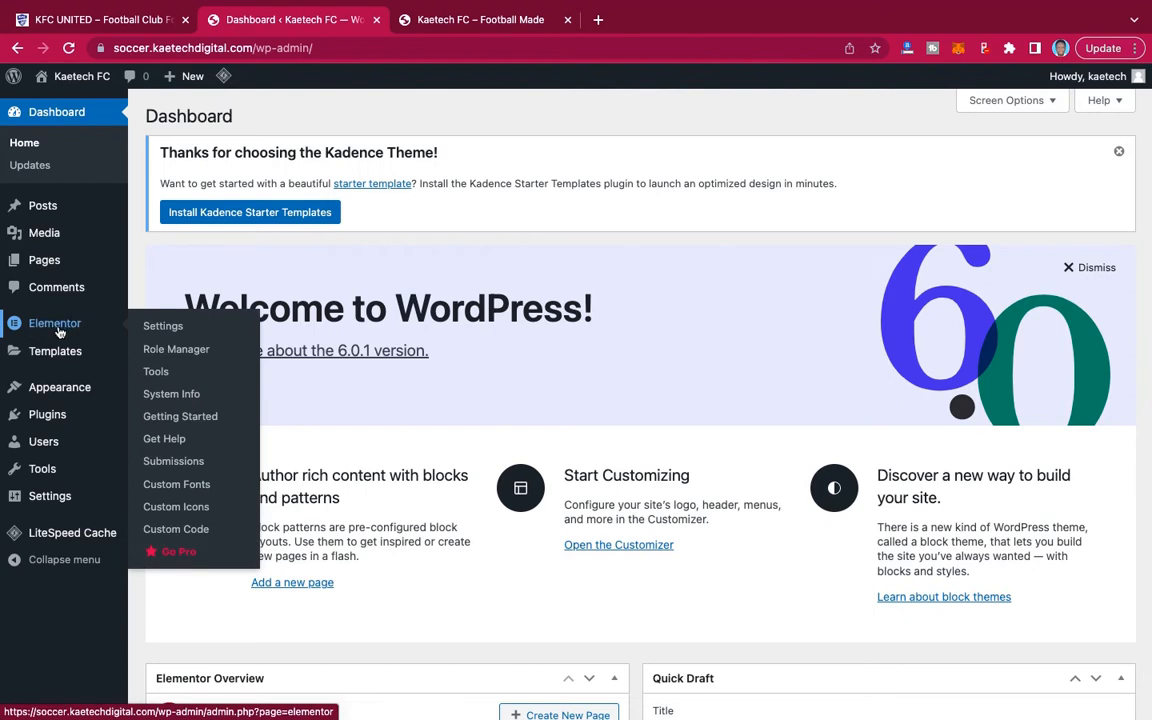
pyautogui.click(160, 326)
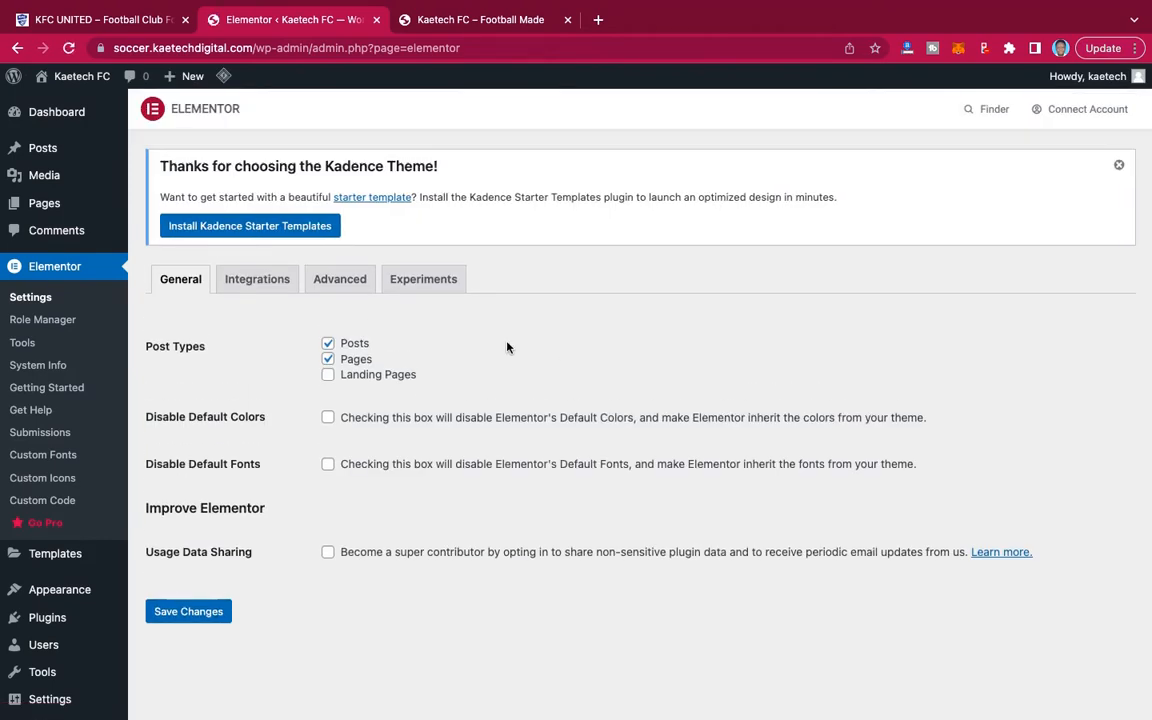
pyautogui.click(429, 285)
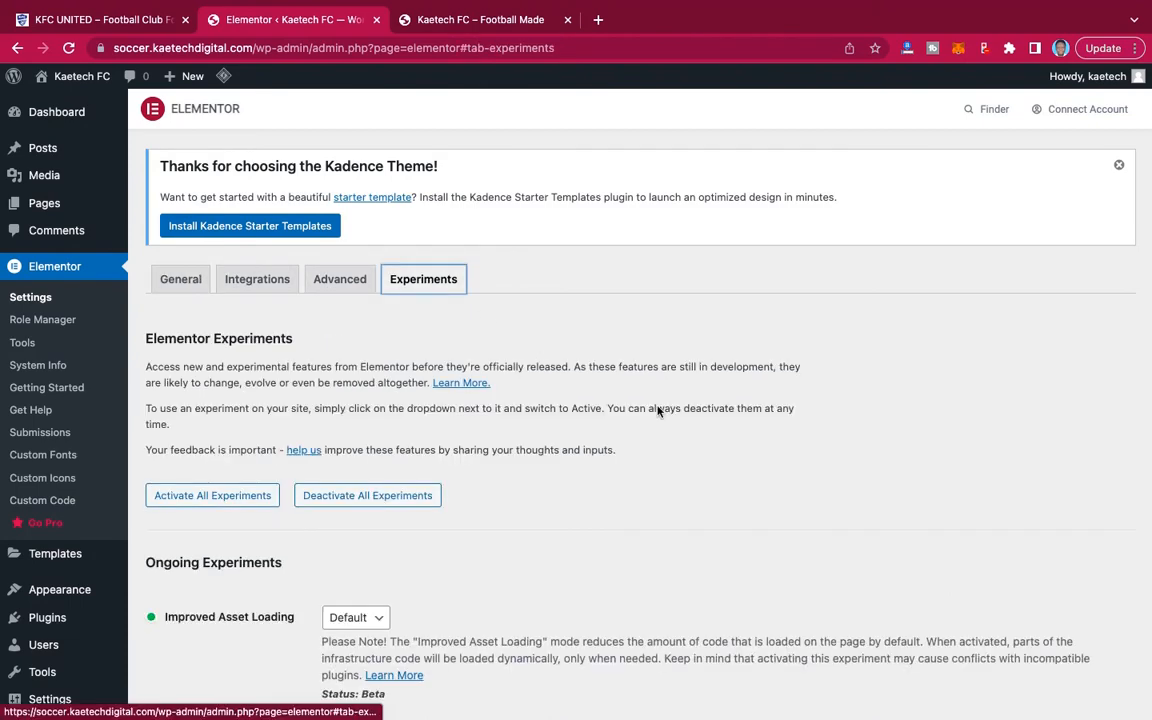
pyautogui.scroll(-5, 657, 406)
pyautogui.scroll(-5, 657, 406)
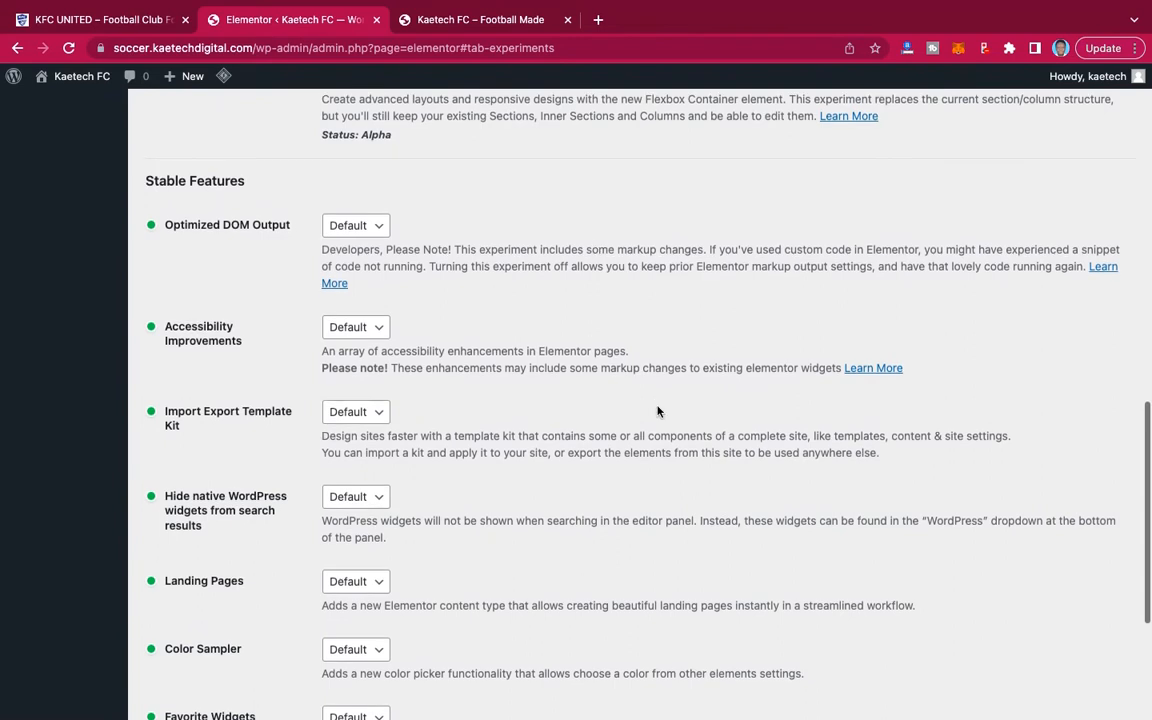
pyautogui.scroll(-1, 658, 409)
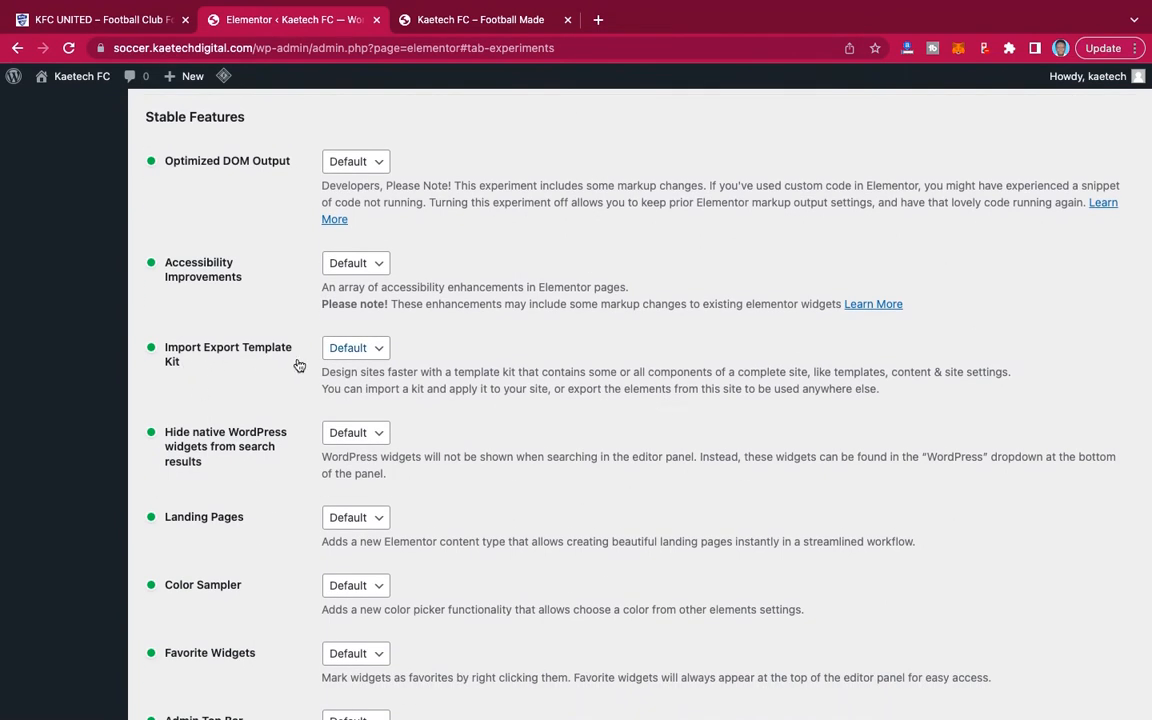
pyautogui.click(365, 354)
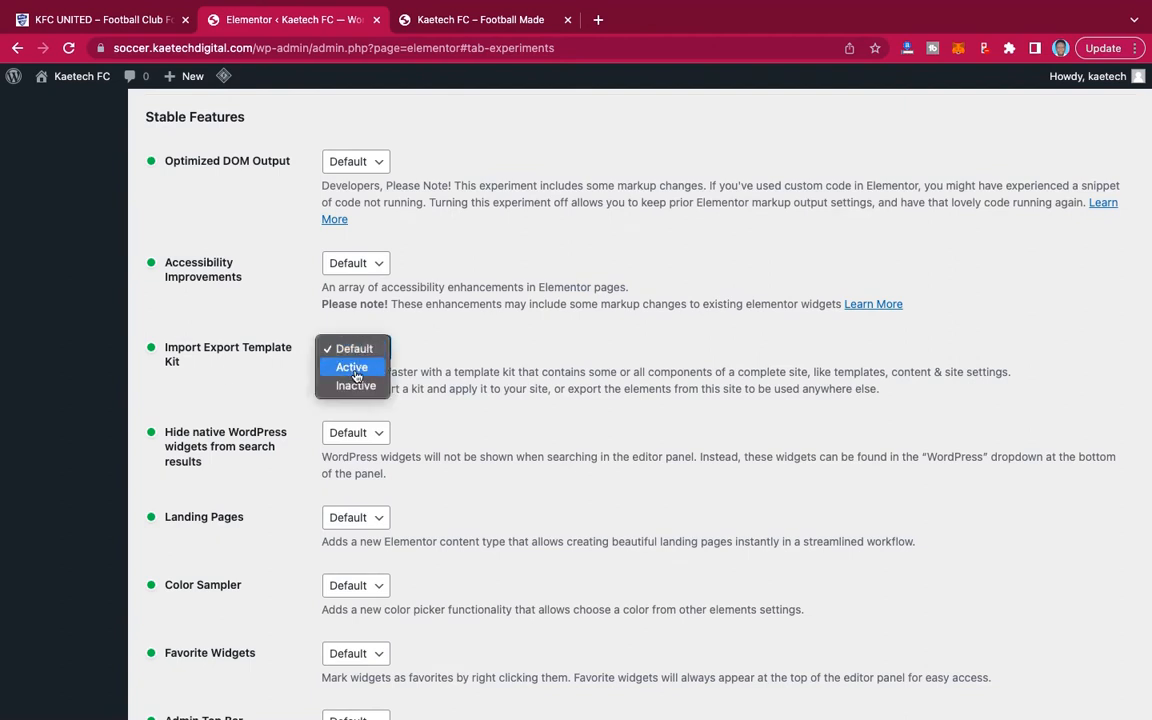
pyautogui.click(362, 369)
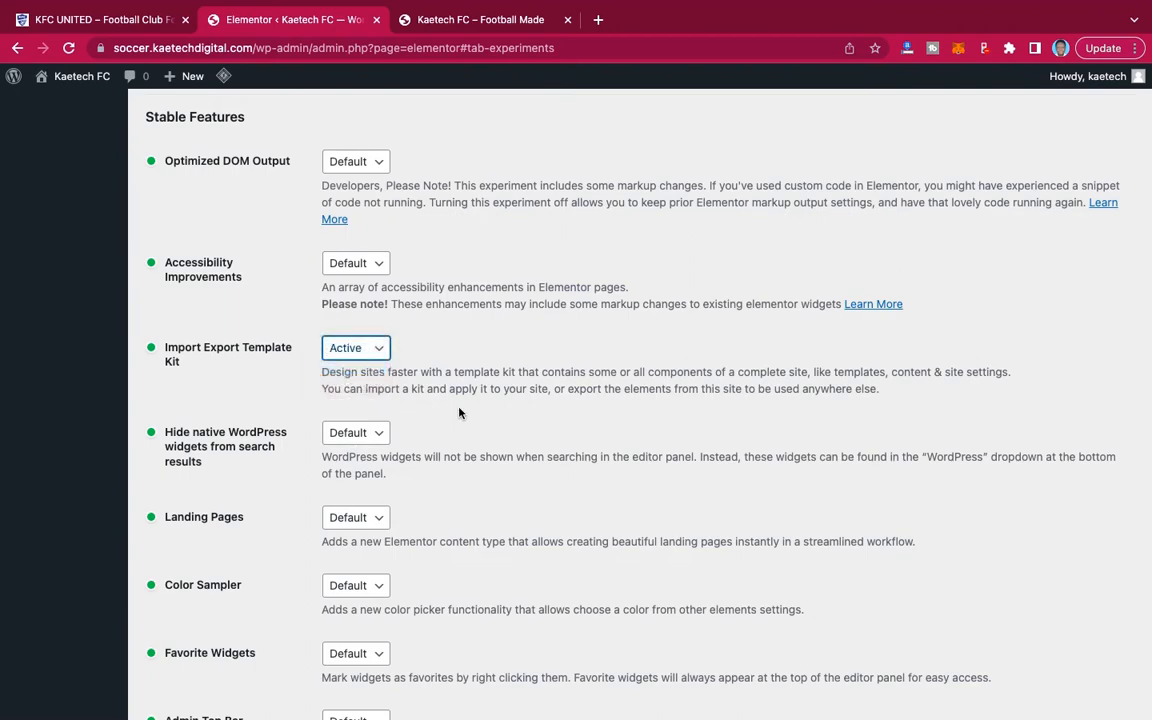
pyautogui.scroll(-5, 460, 411)
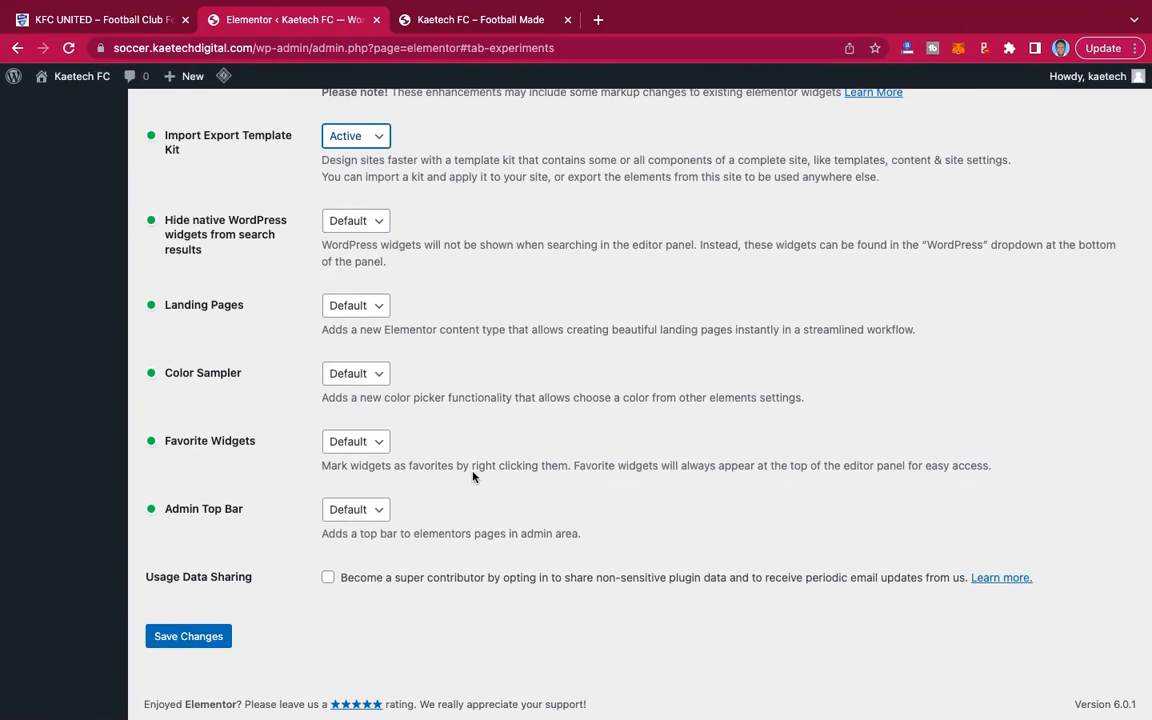
pyautogui.click(187, 638)
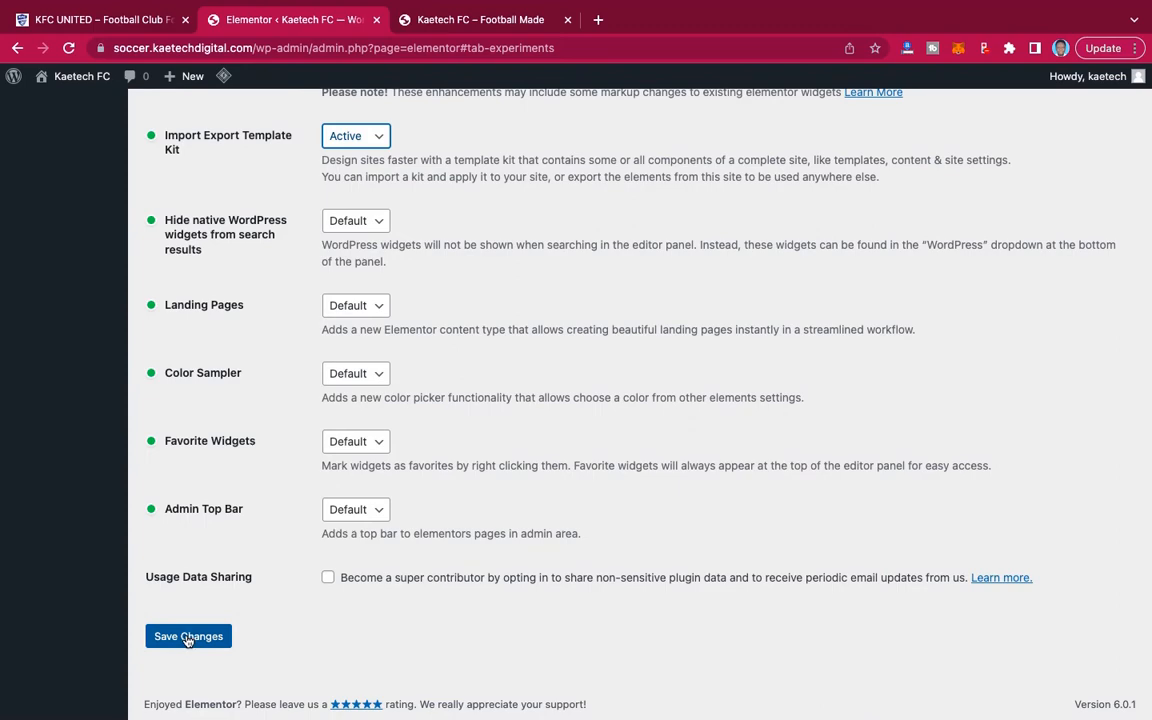
pyautogui.click(187, 638)
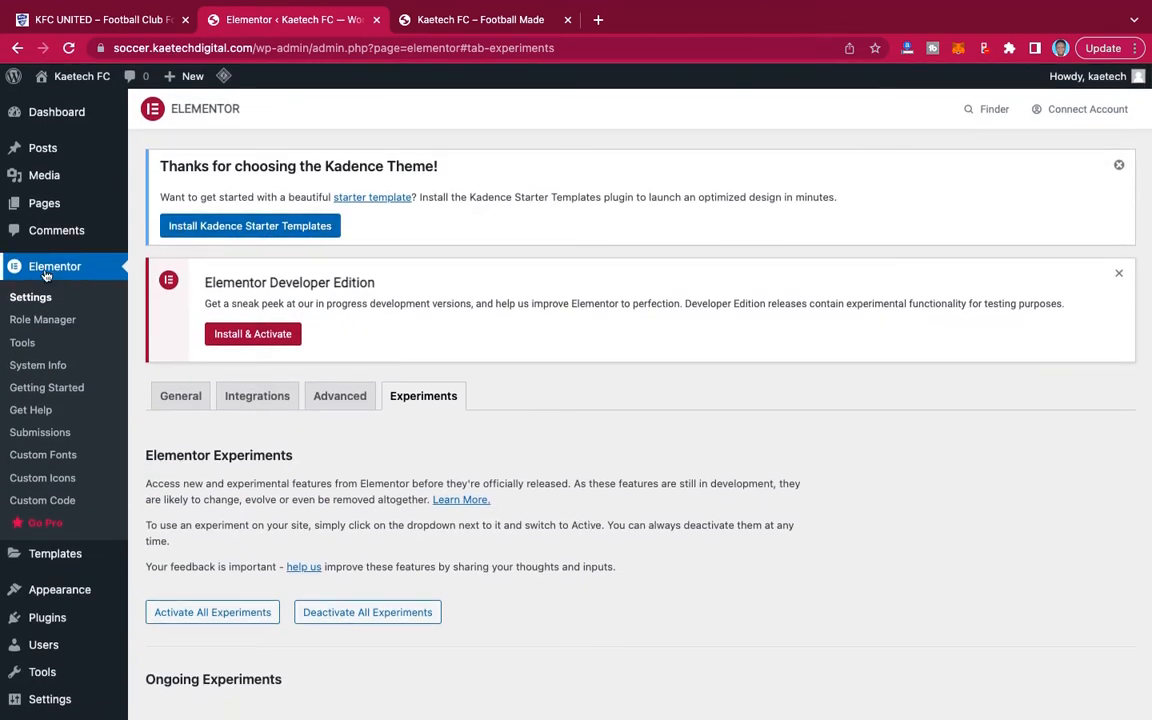
# Start importing a template kit from Elementor's Import / Export Kit tools.
pyautogui.click(27, 347)
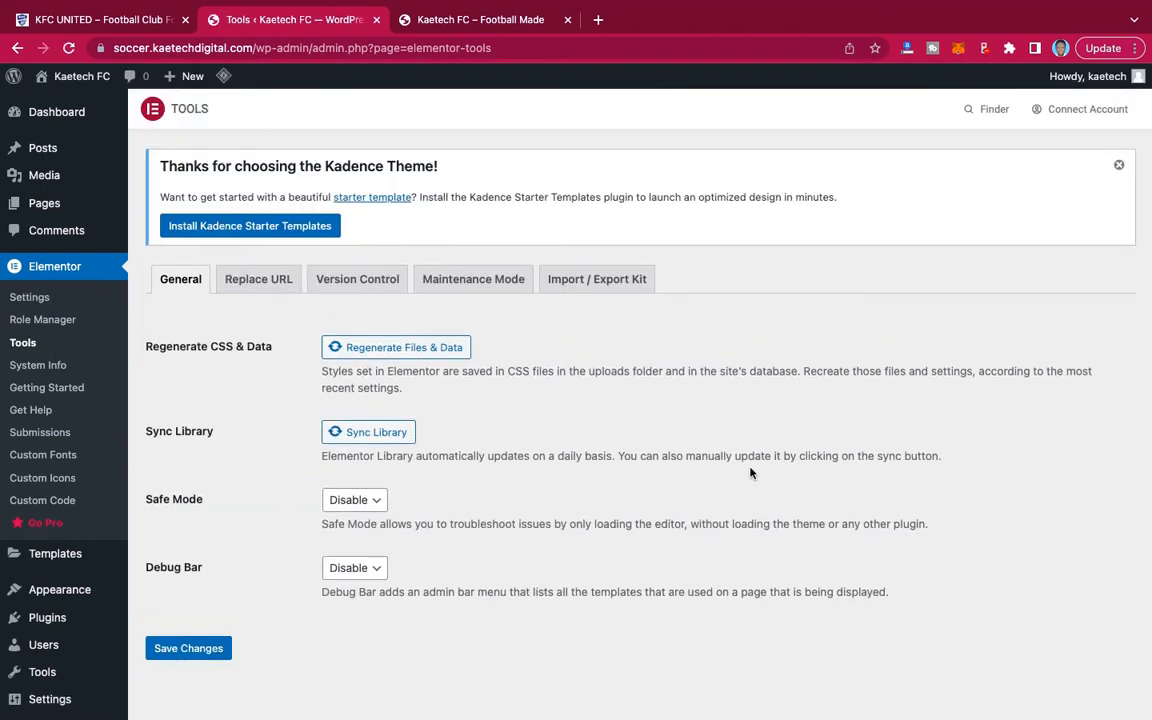
pyautogui.click(601, 283)
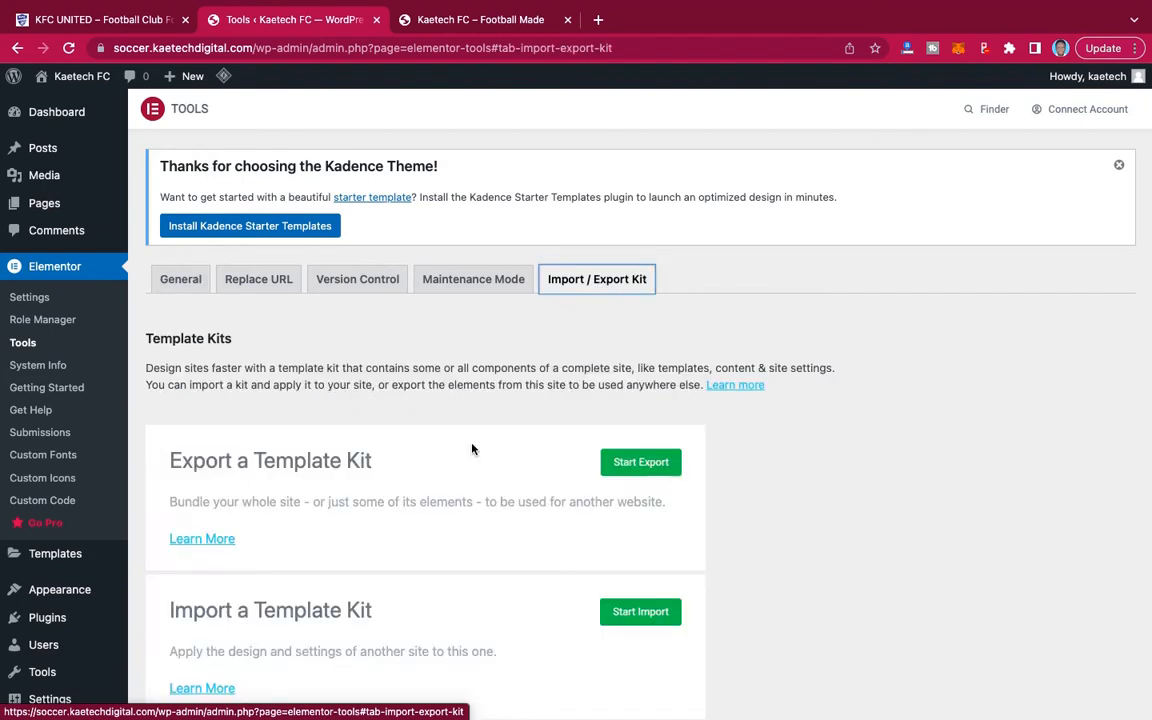
pyautogui.scroll(-2, 472, 448)
pyautogui.scroll(-1, 472, 448)
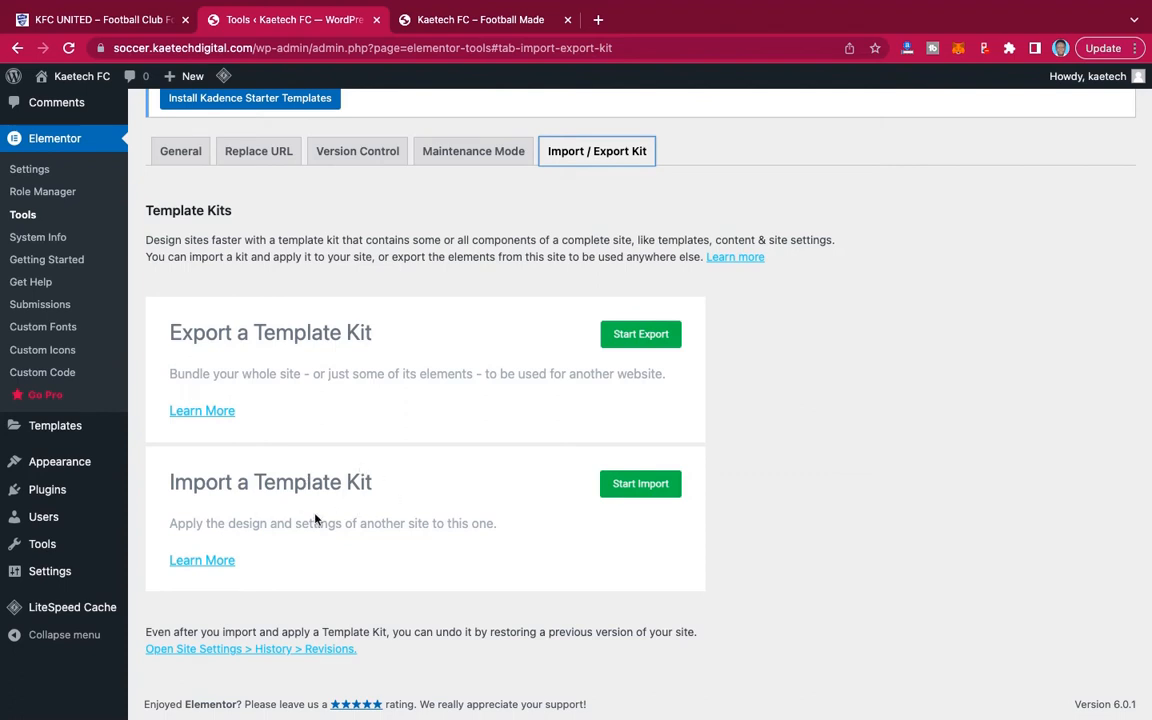
pyautogui.click(643, 485)
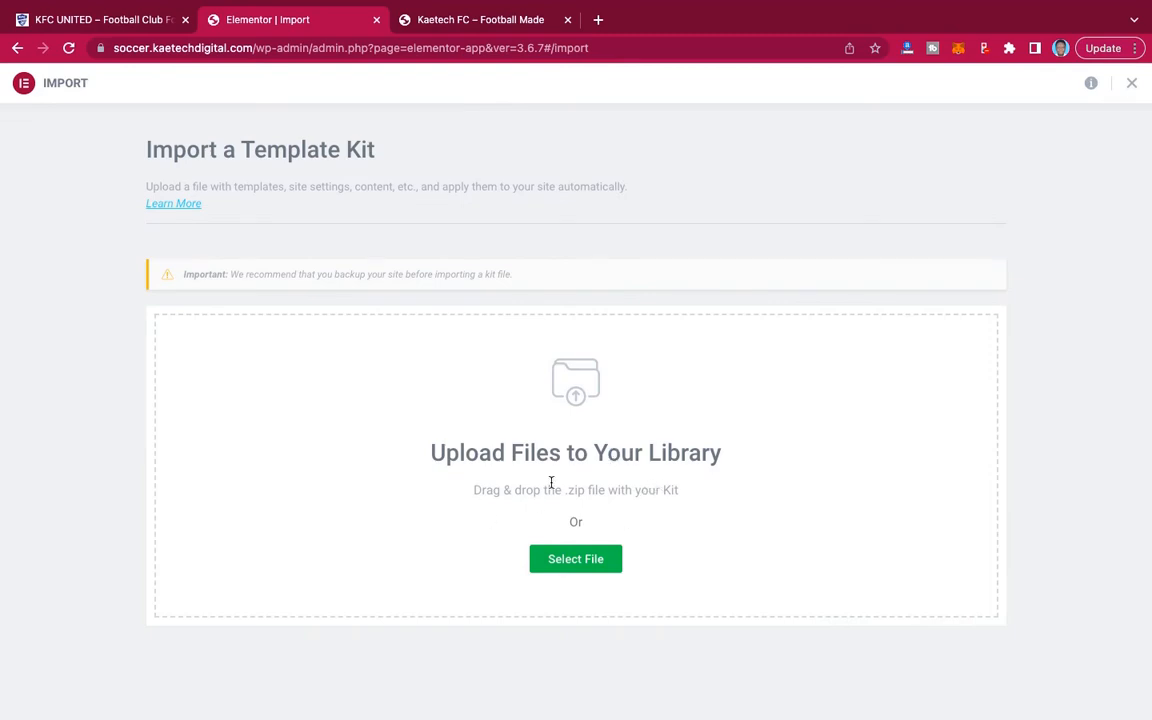
# Upload KFC Website Template.zip from the KFC United Template folder inside the Desktop's KFC UNITED folder as the kit file.
pyautogui.click(578, 563)
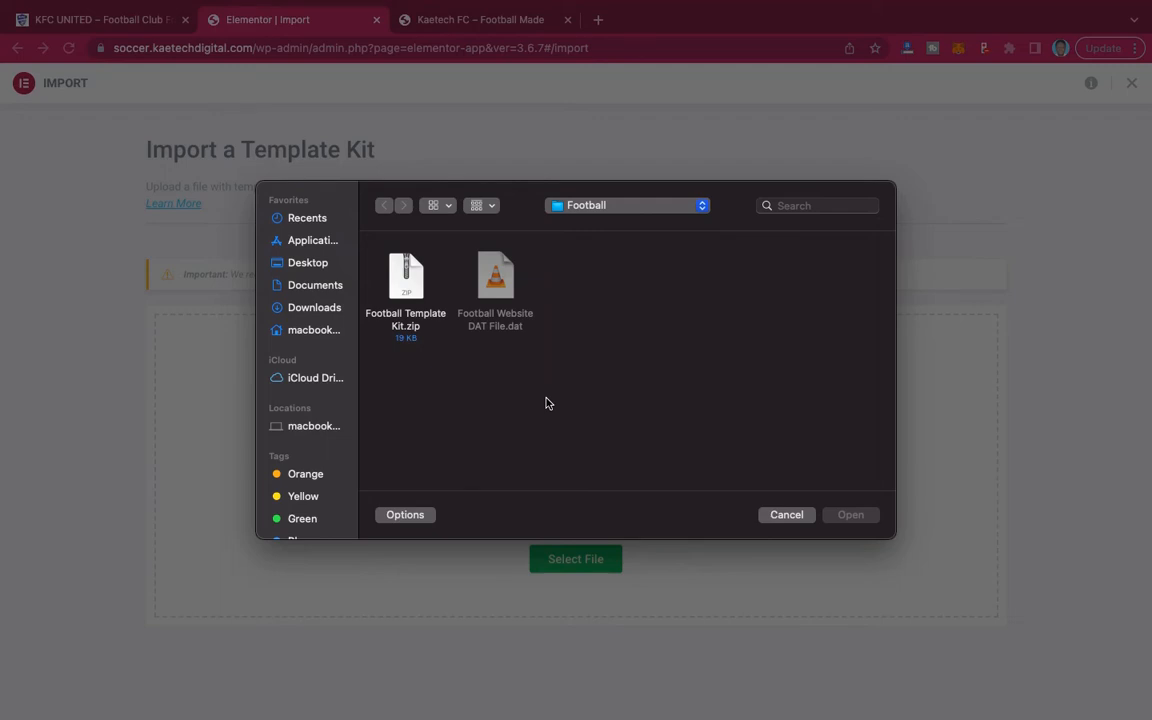
pyautogui.click(310, 265)
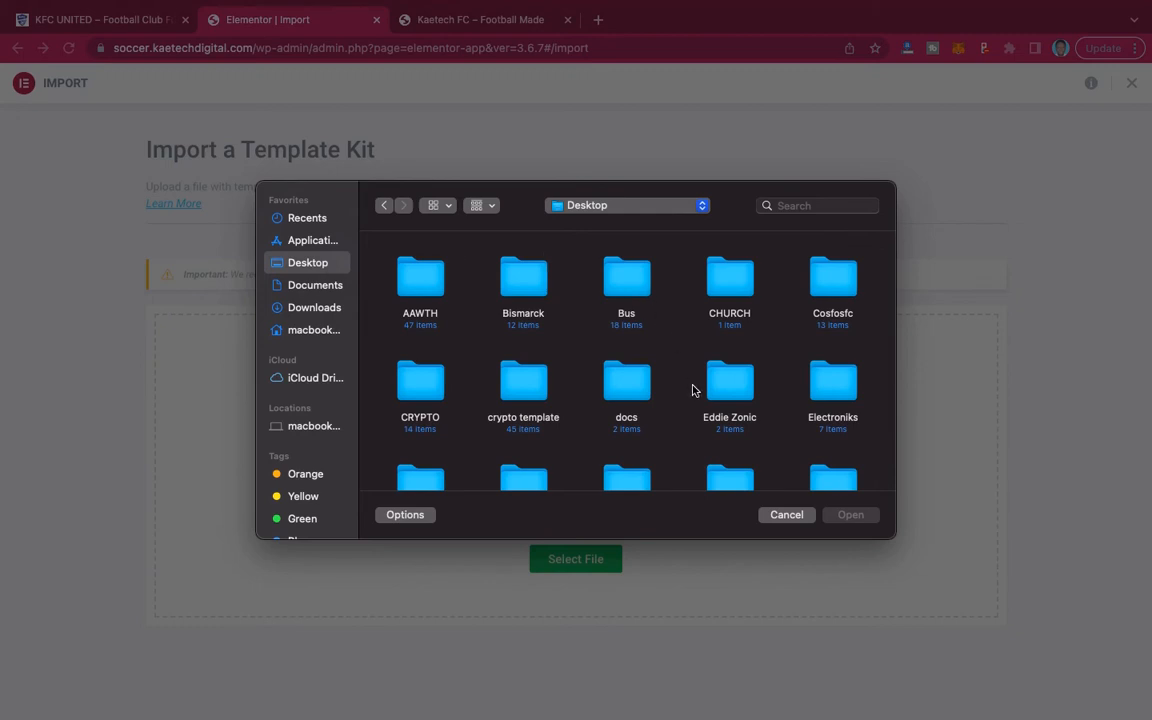
pyautogui.scroll(-5, 692, 388)
pyautogui.scroll(-3, 692, 388)
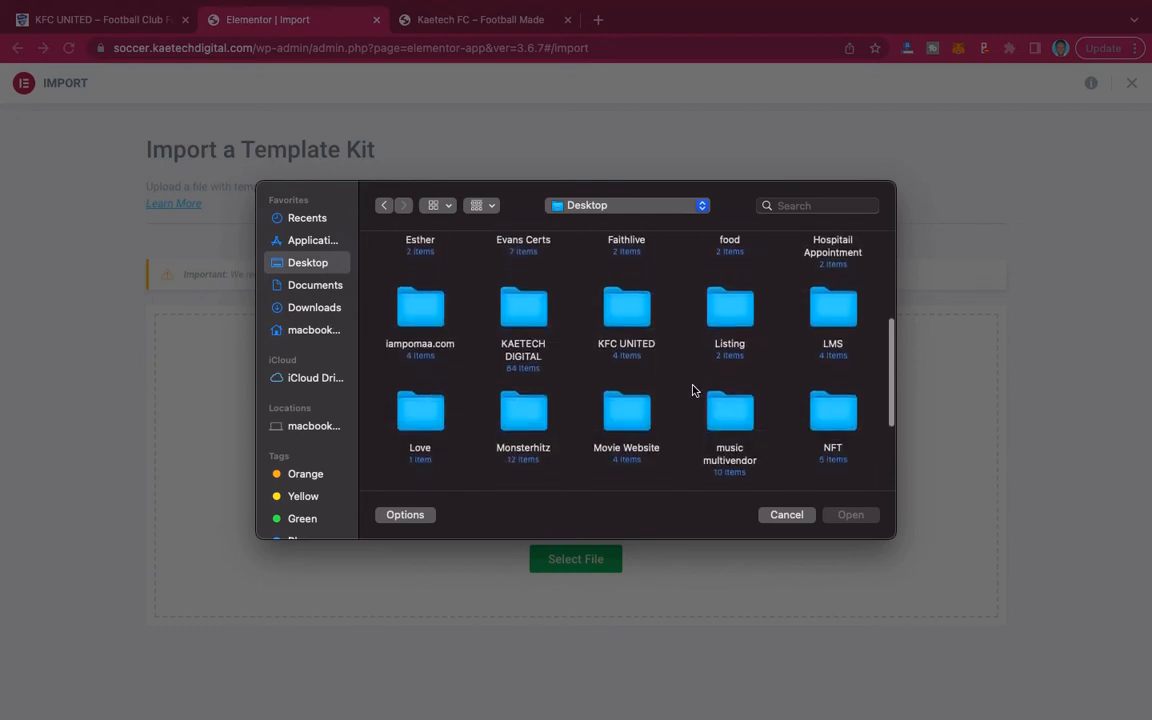
pyautogui.click(635, 285)
pyautogui.doubleClick(635, 285)
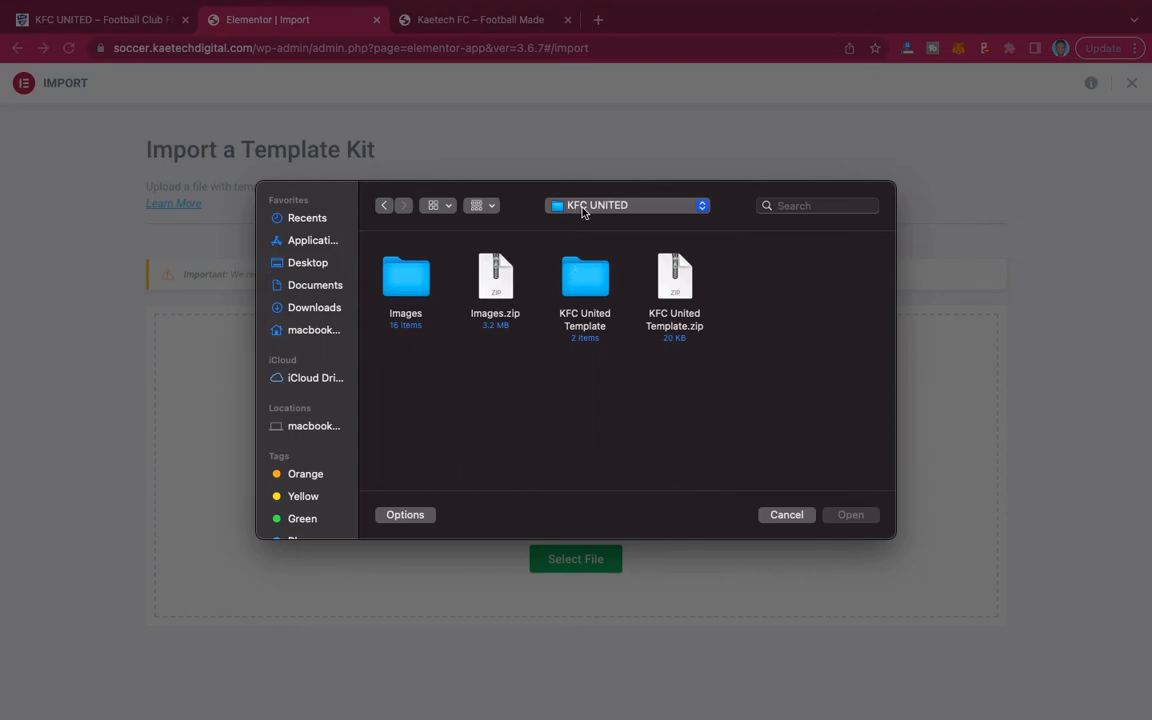
pyautogui.doubleClick(585, 285)
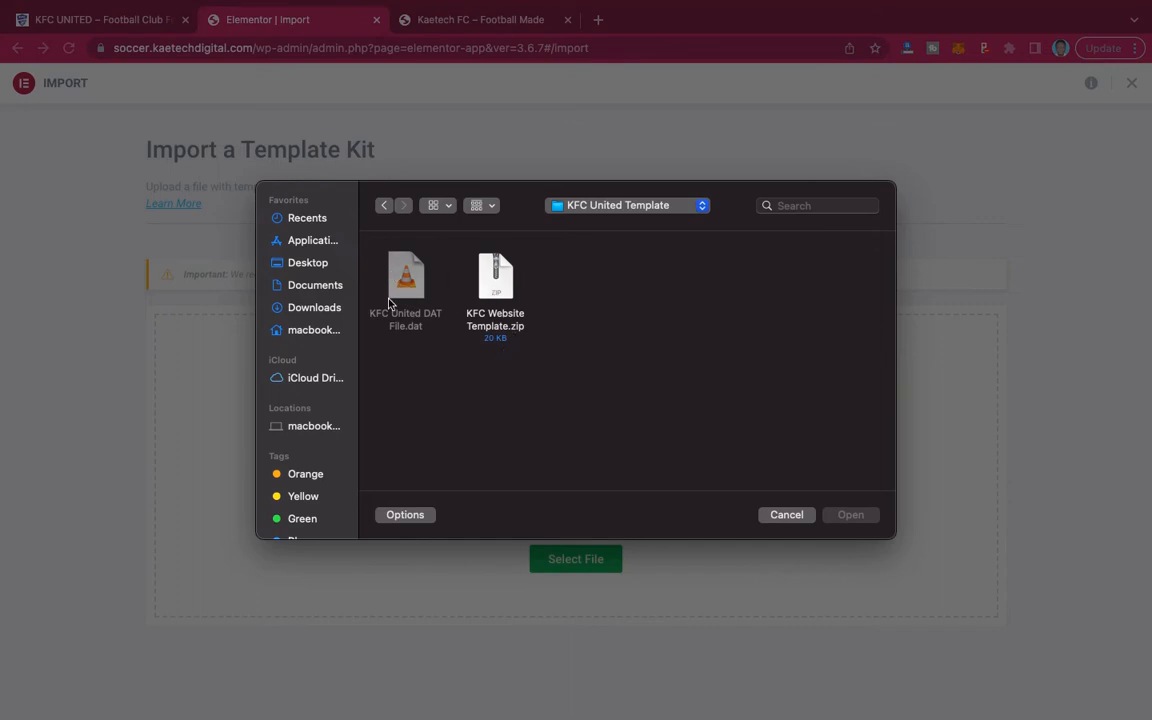
pyautogui.click(505, 286)
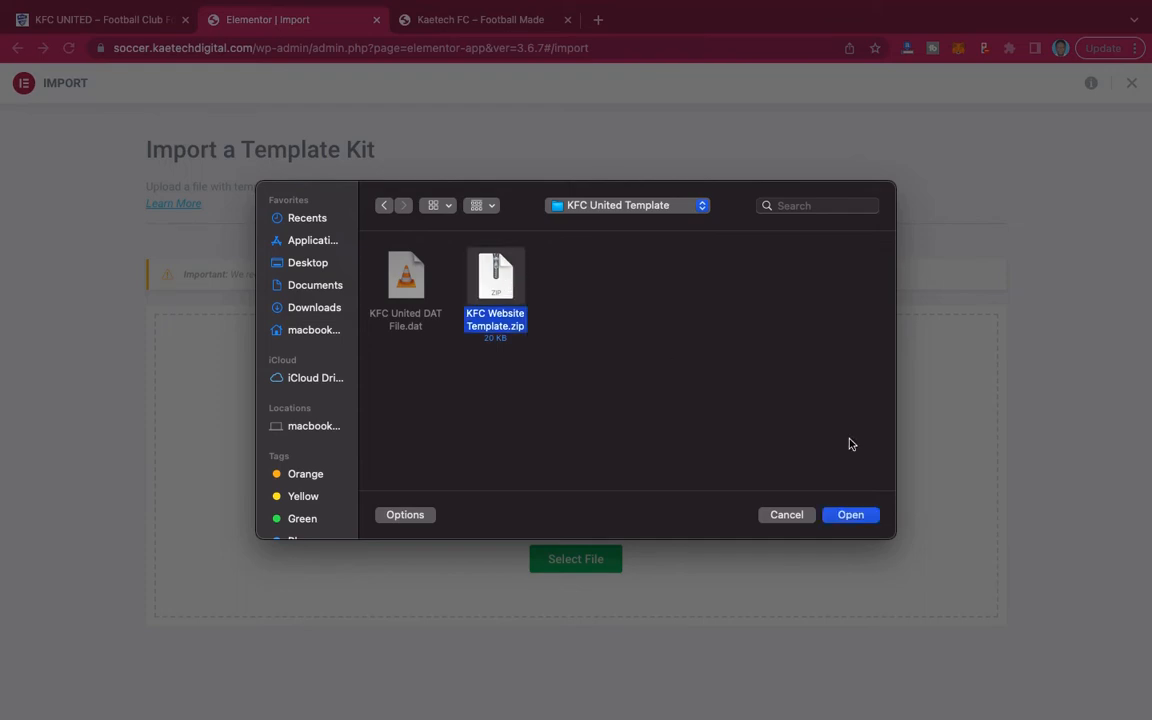
pyautogui.click(851, 515)
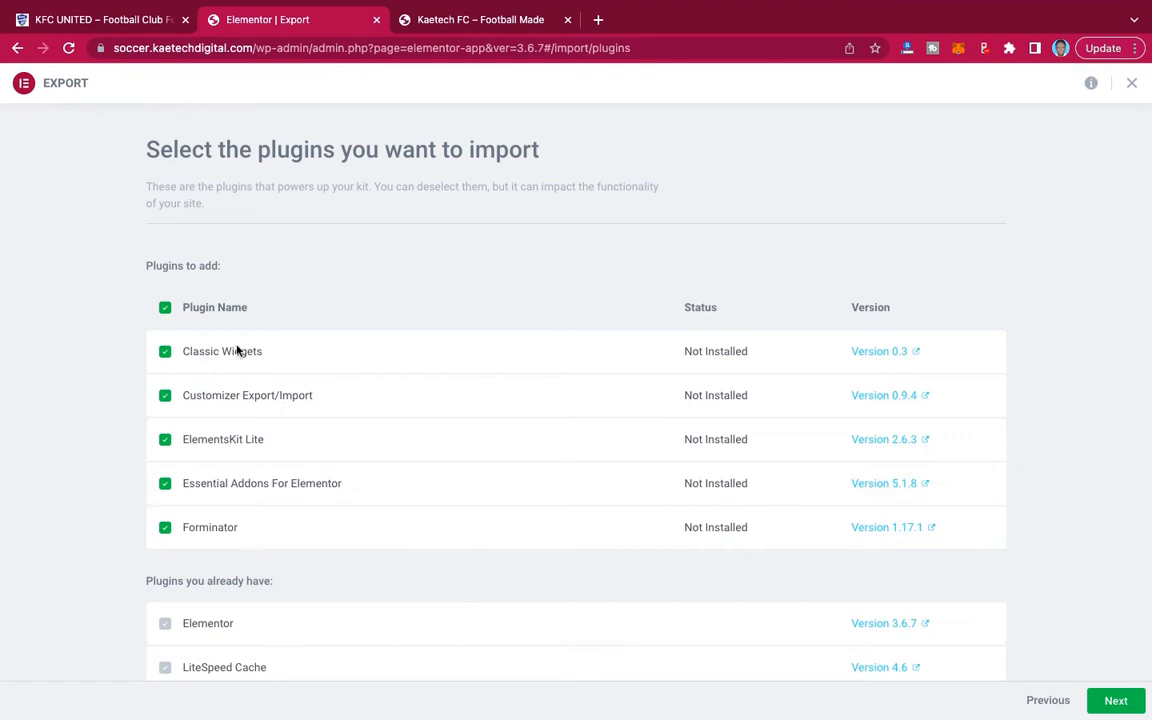
# Import the kit with all listed plugins, content and site settings selected, and enable unfiltered file uploads.
pyautogui.scroll(-1, 450, 572)
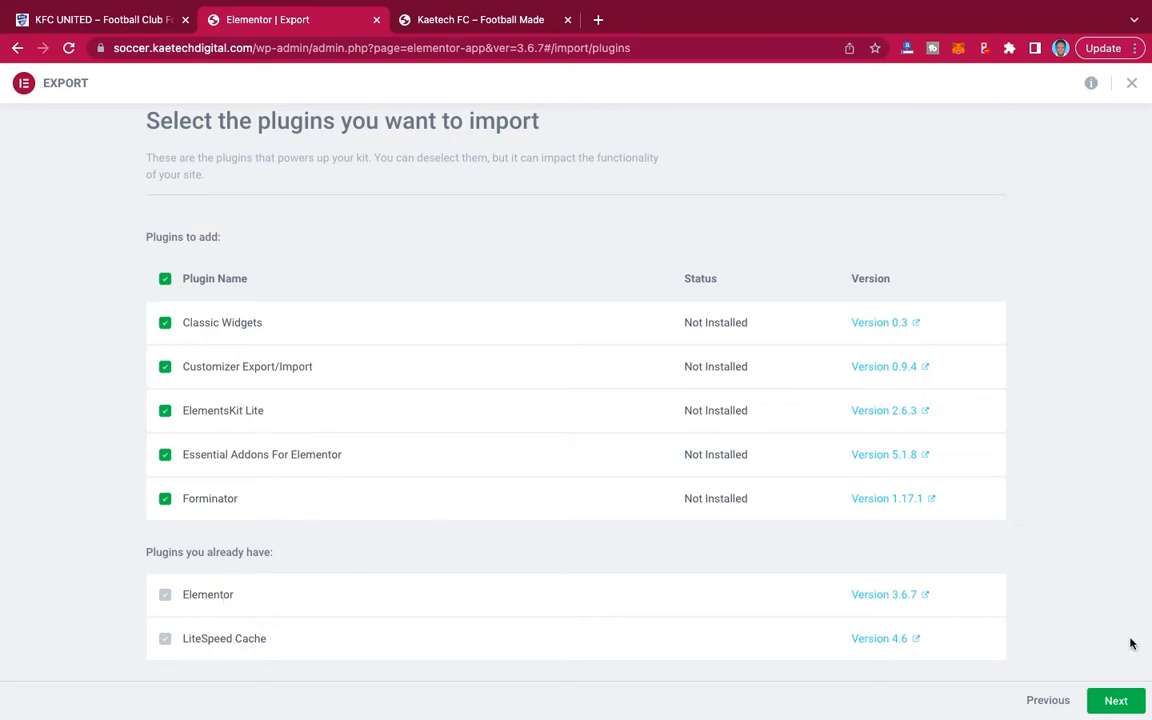
pyautogui.click(1116, 702)
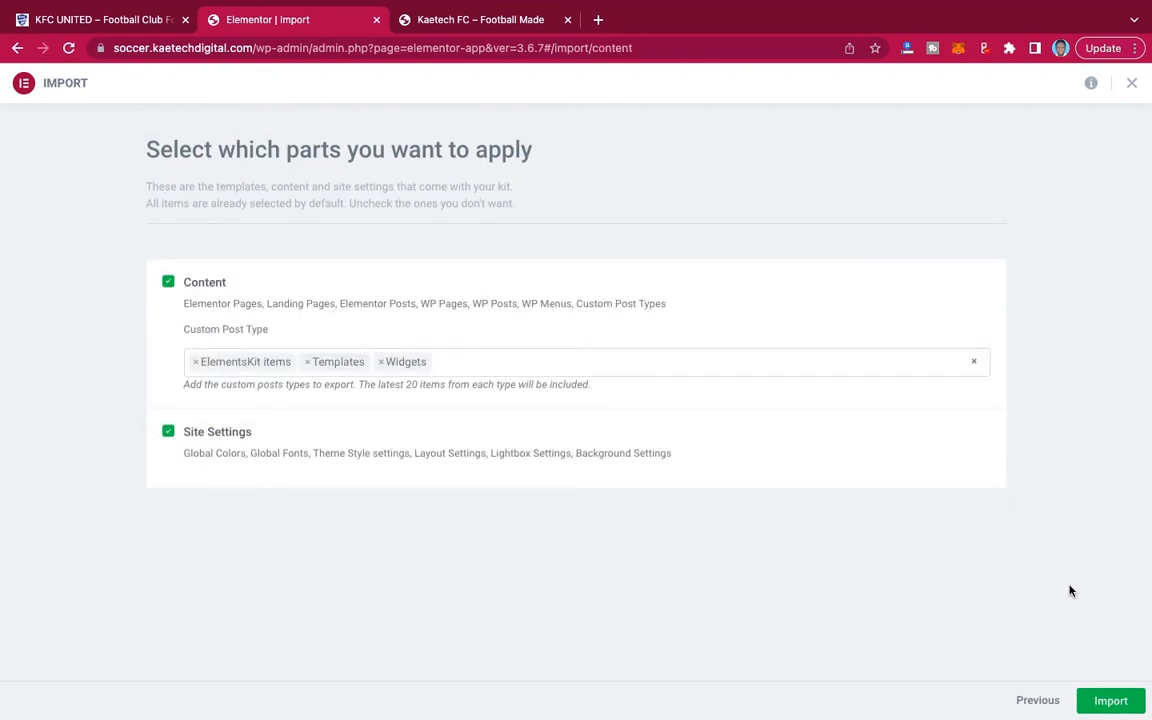
pyautogui.click(1112, 702)
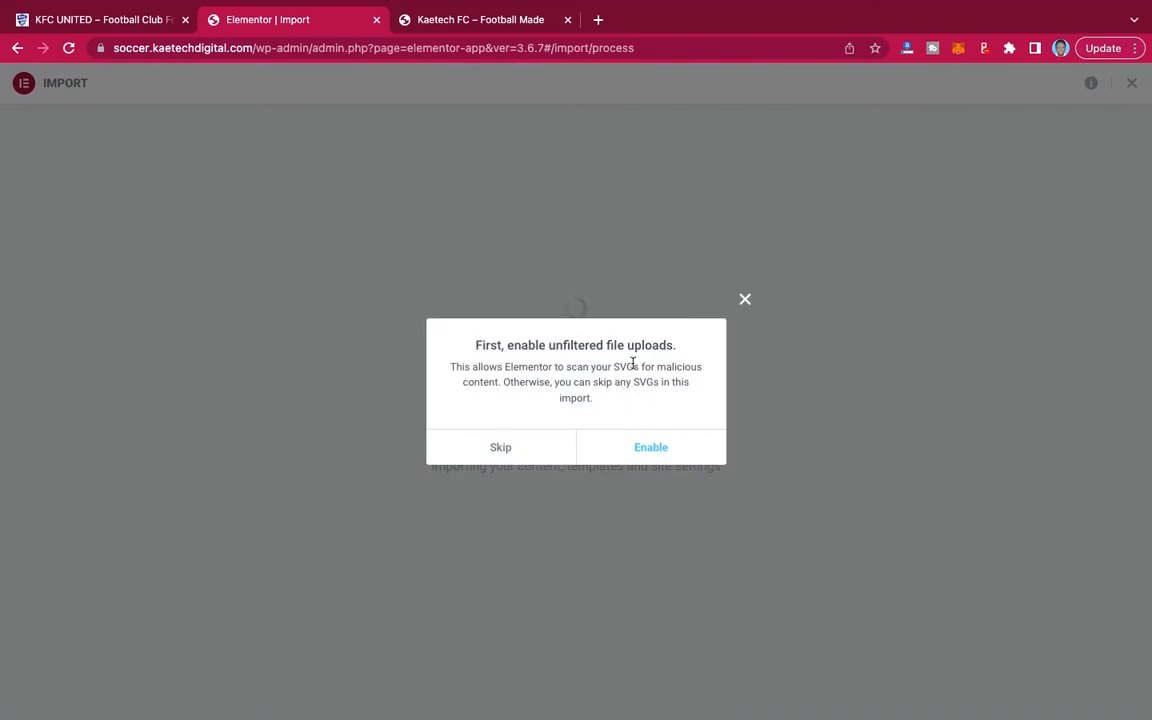
pyautogui.click(651, 450)
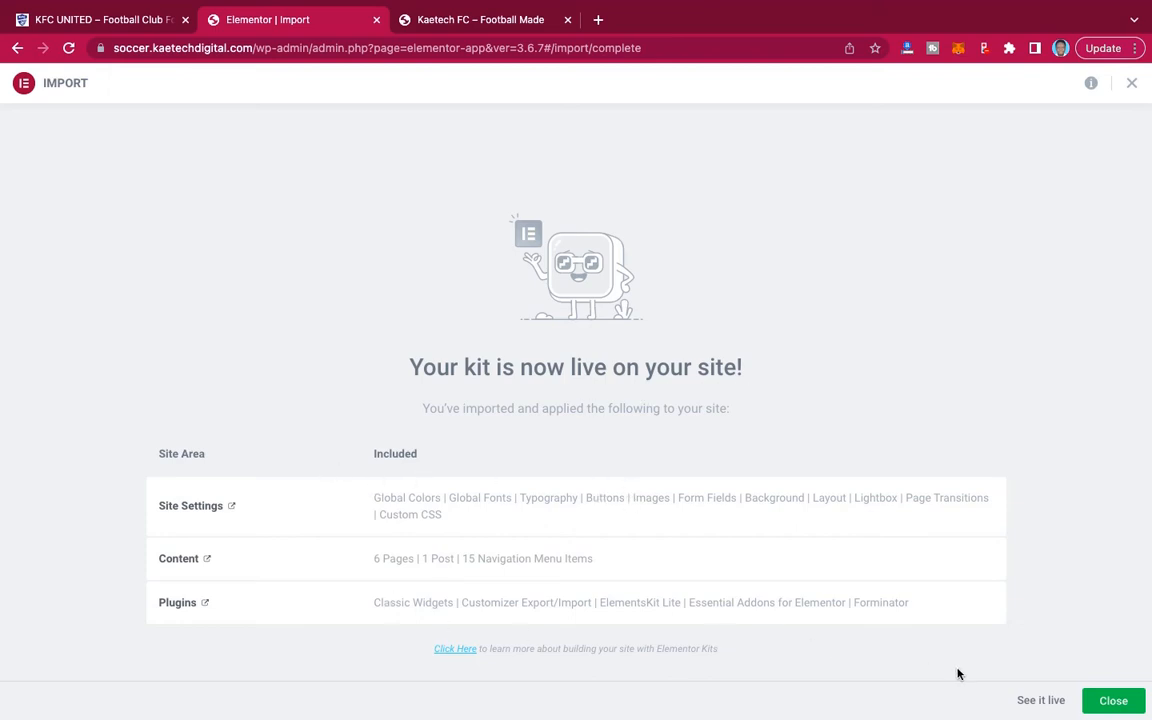
# Reload the Kaetech FC front page and look through the imported design from header to page end.
pyautogui.click(478, 19)
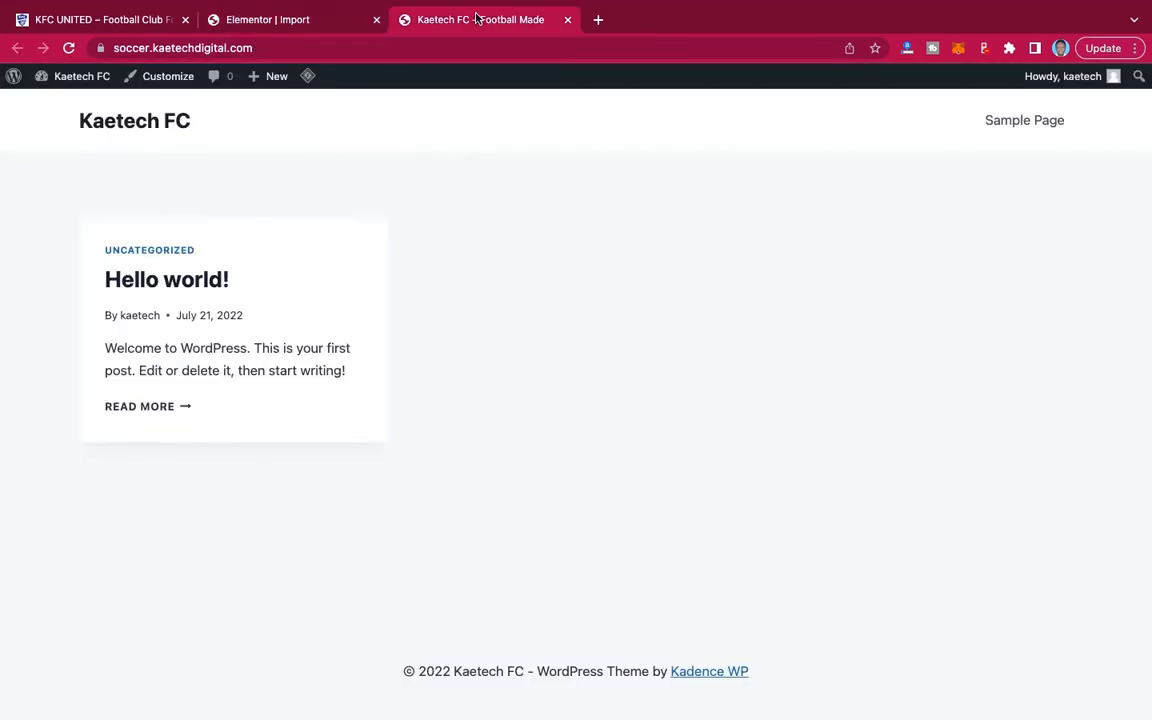
pyautogui.click(68, 48)
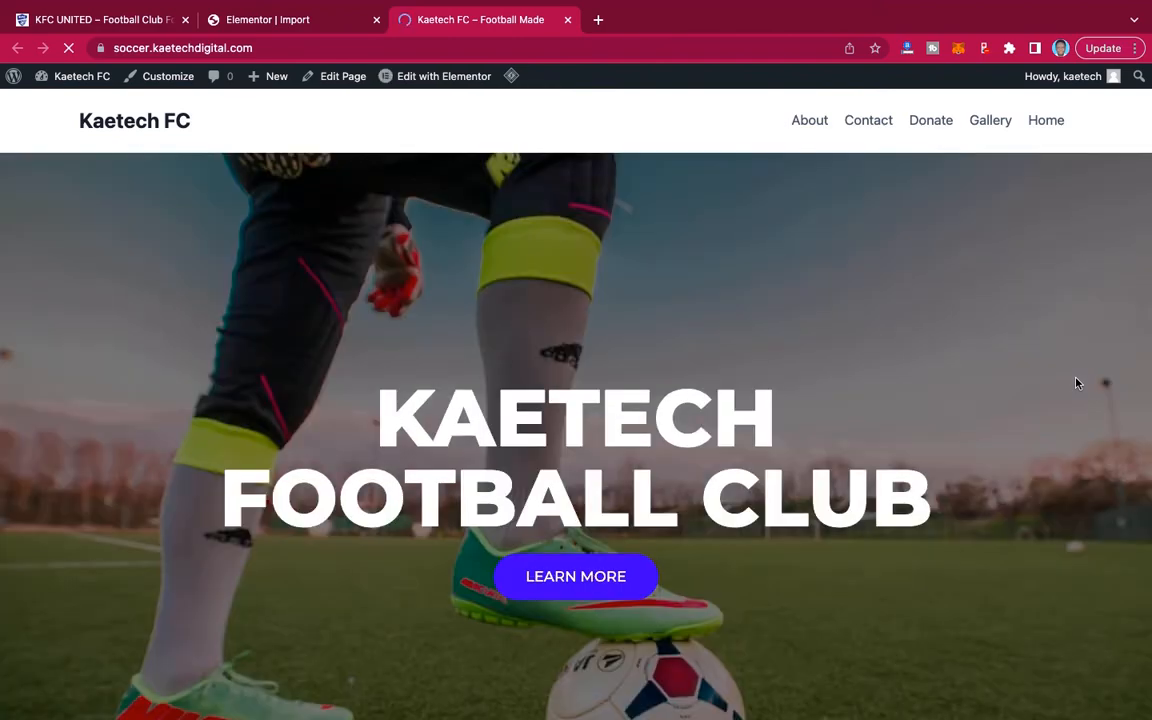
pyautogui.scroll(-20, 1077, 383)
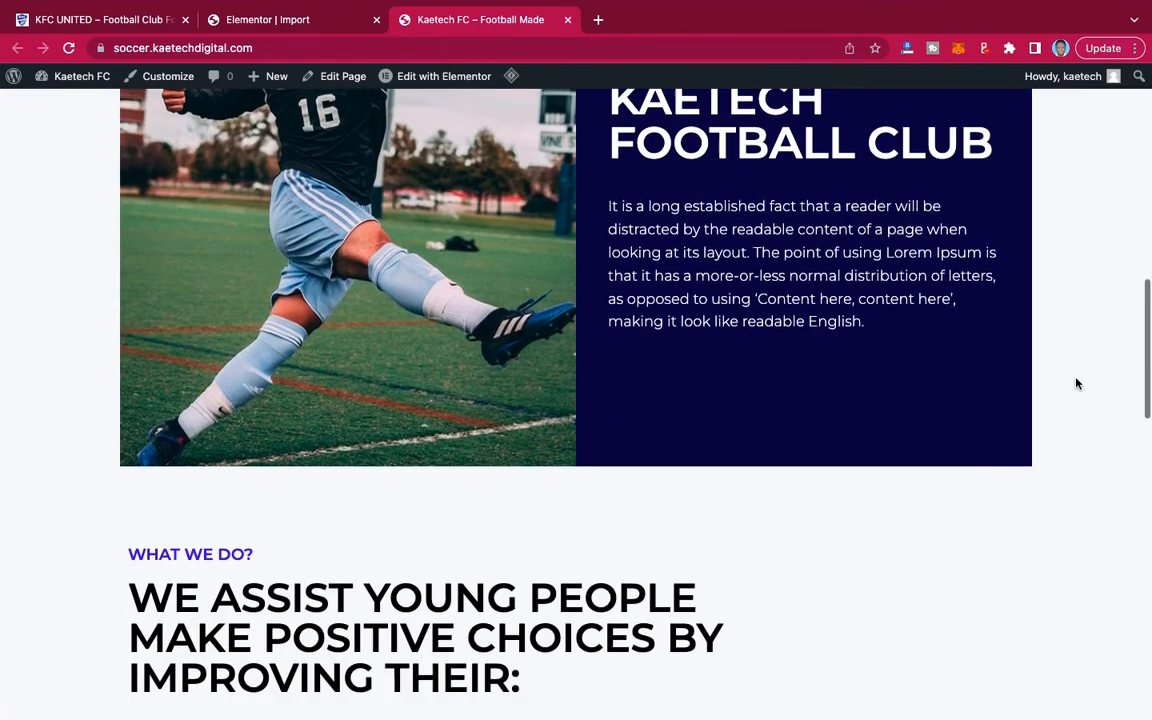
pyautogui.scroll(-4, 1077, 383)
pyautogui.scroll(15, 1077, 383)
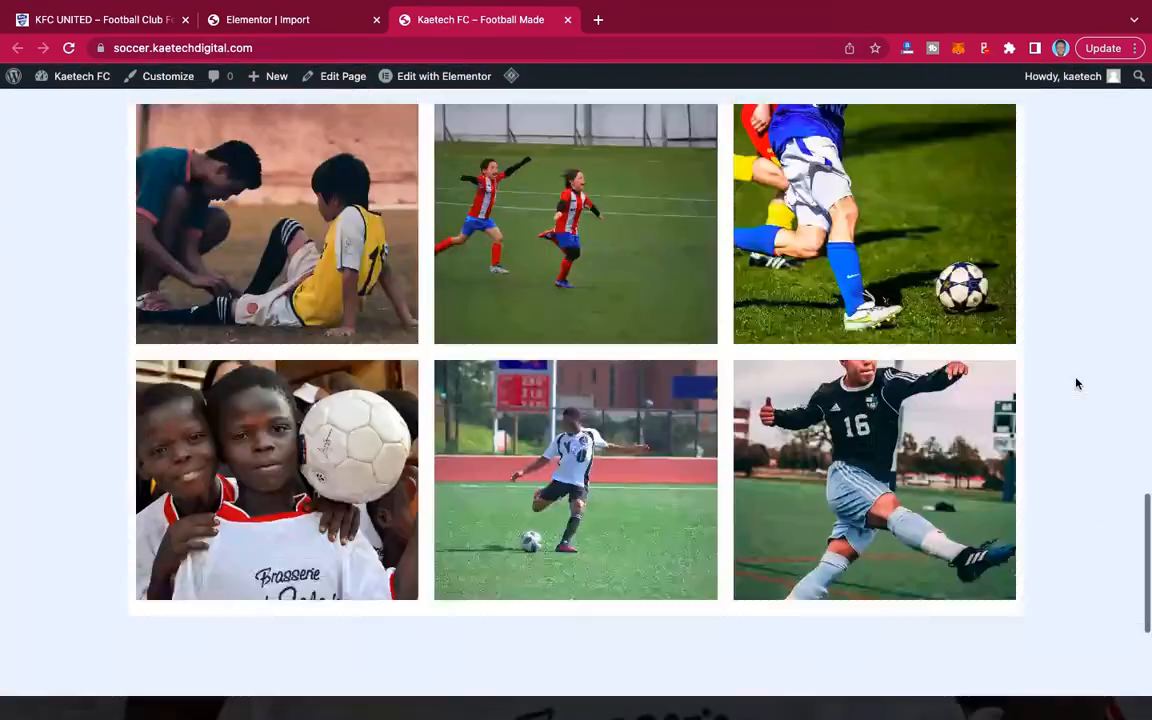
pyautogui.scroll(10, 1077, 383)
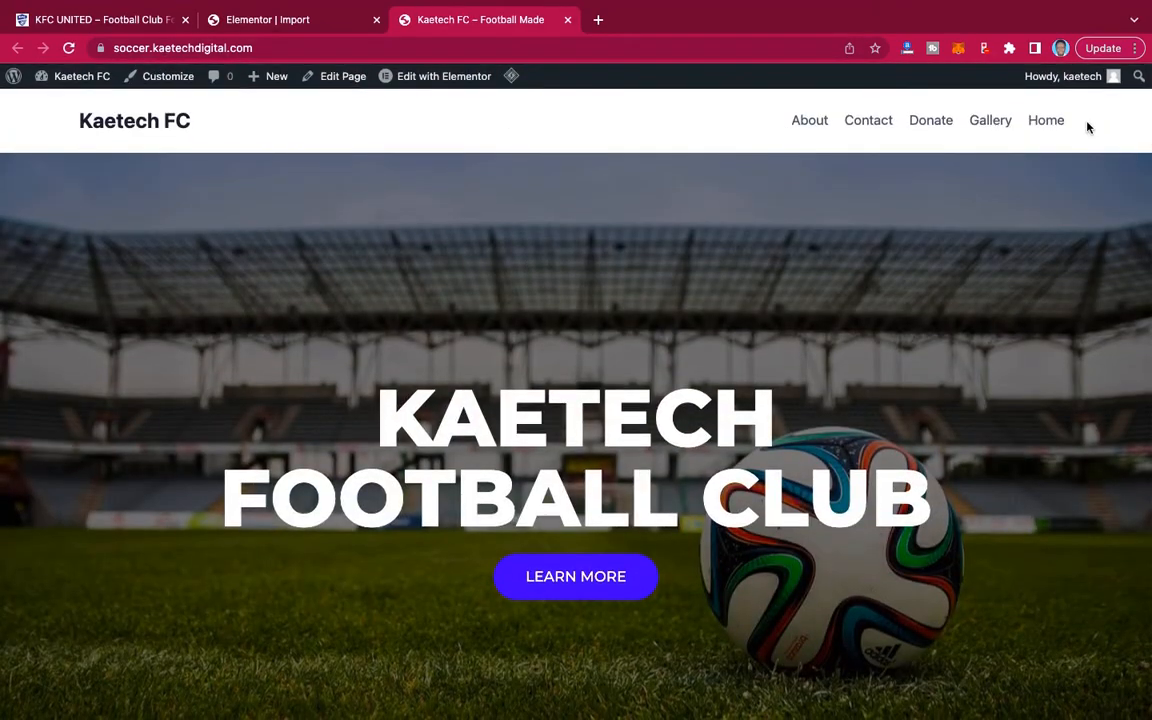
pyautogui.scroll(-15, 717, 345)
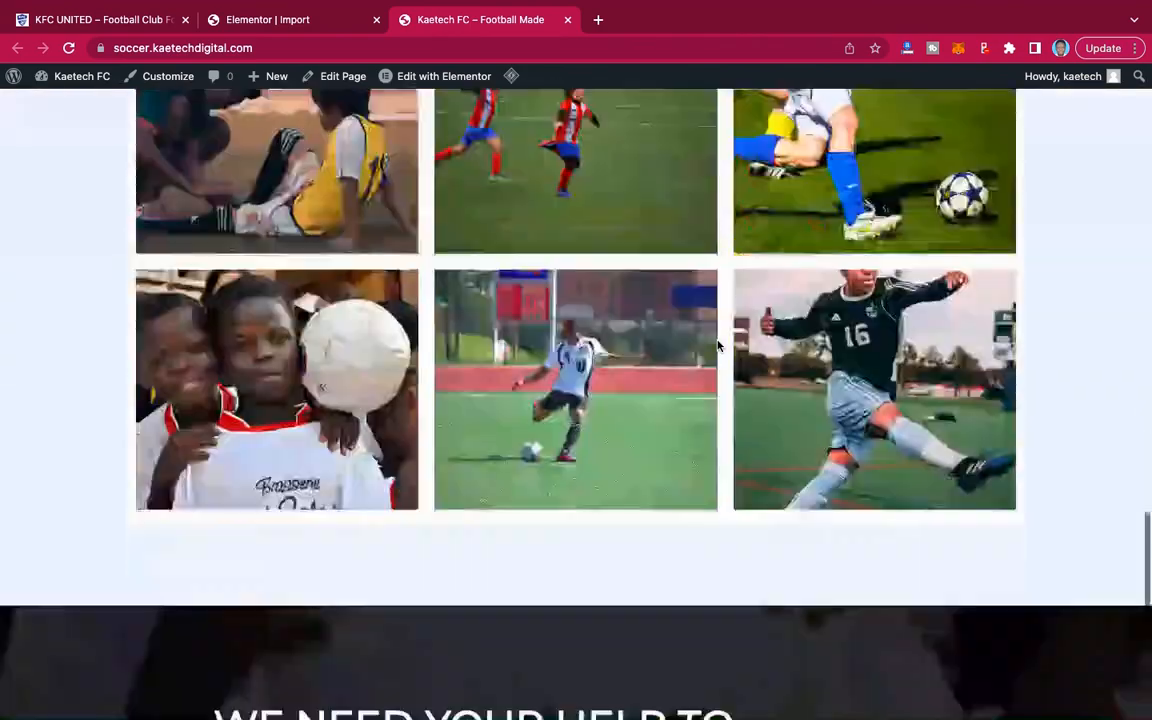
pyautogui.scroll(15, 826, 504)
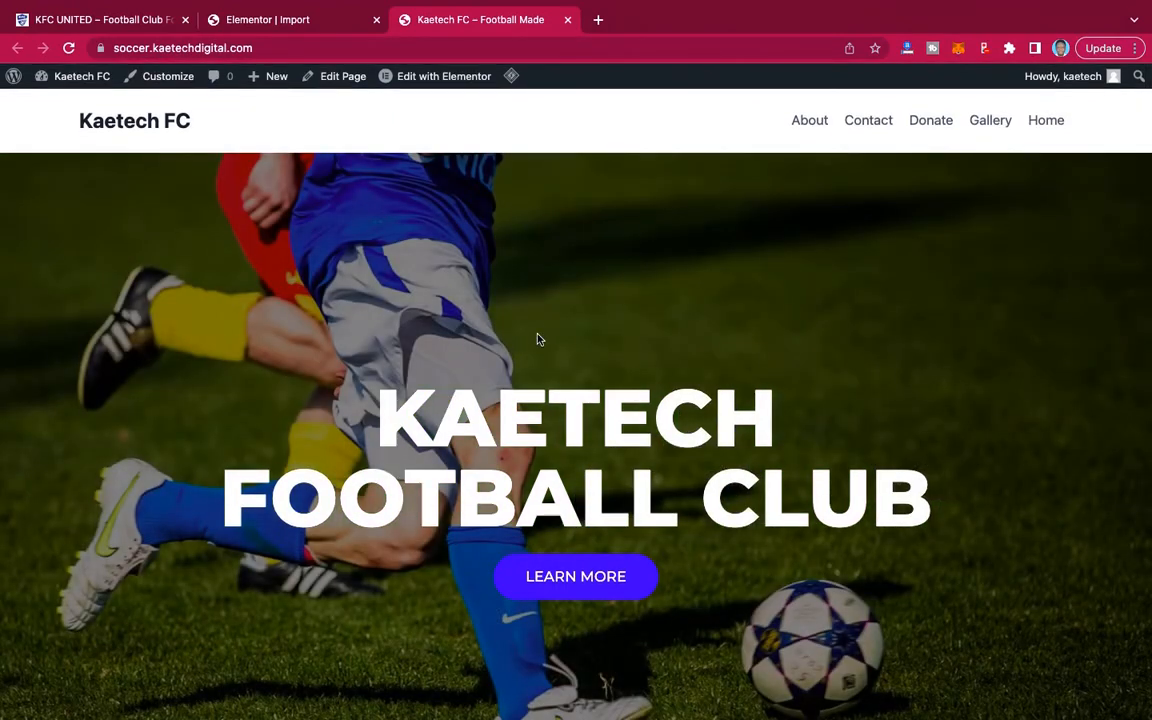
# Close the completed template kit import and return to the WordPress dashboard.
pyautogui.click(288, 21)
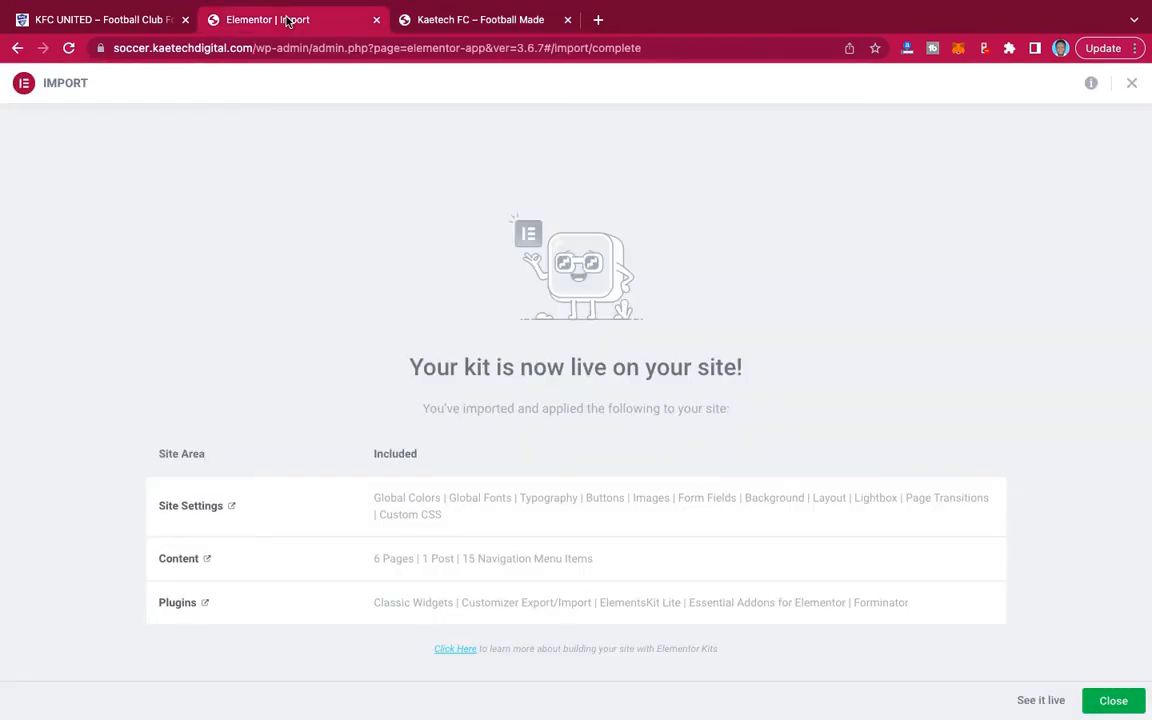
pyautogui.click(1113, 702)
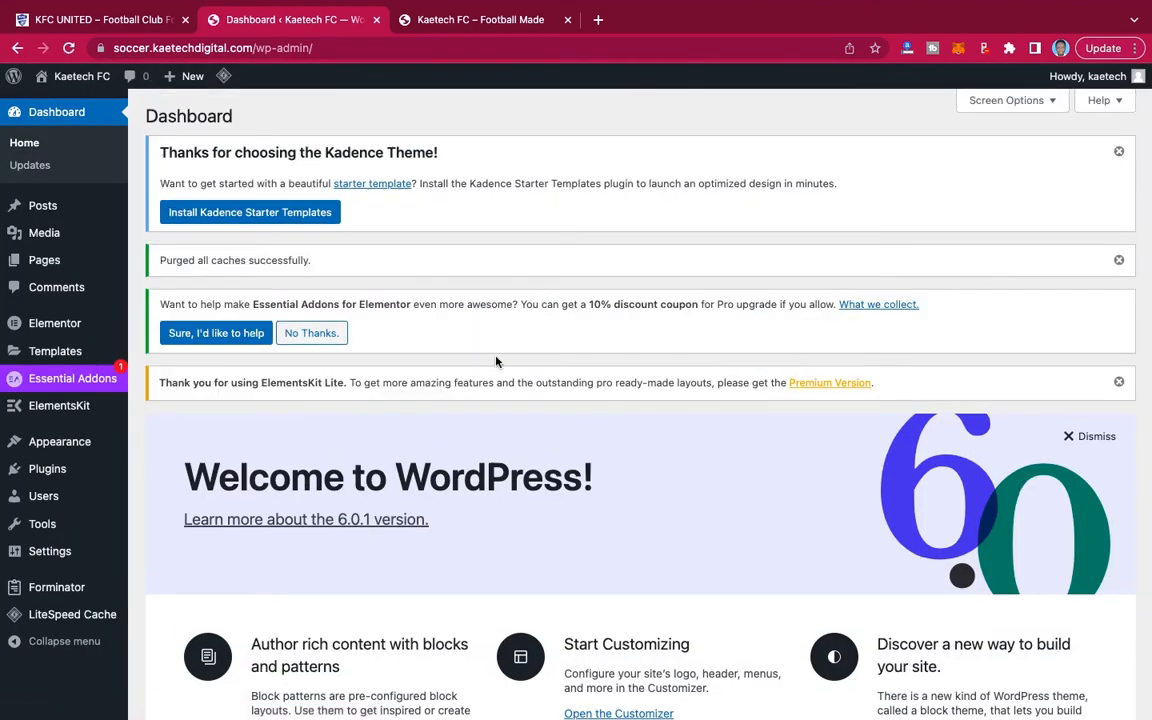
pyautogui.moveTo(46, 453)
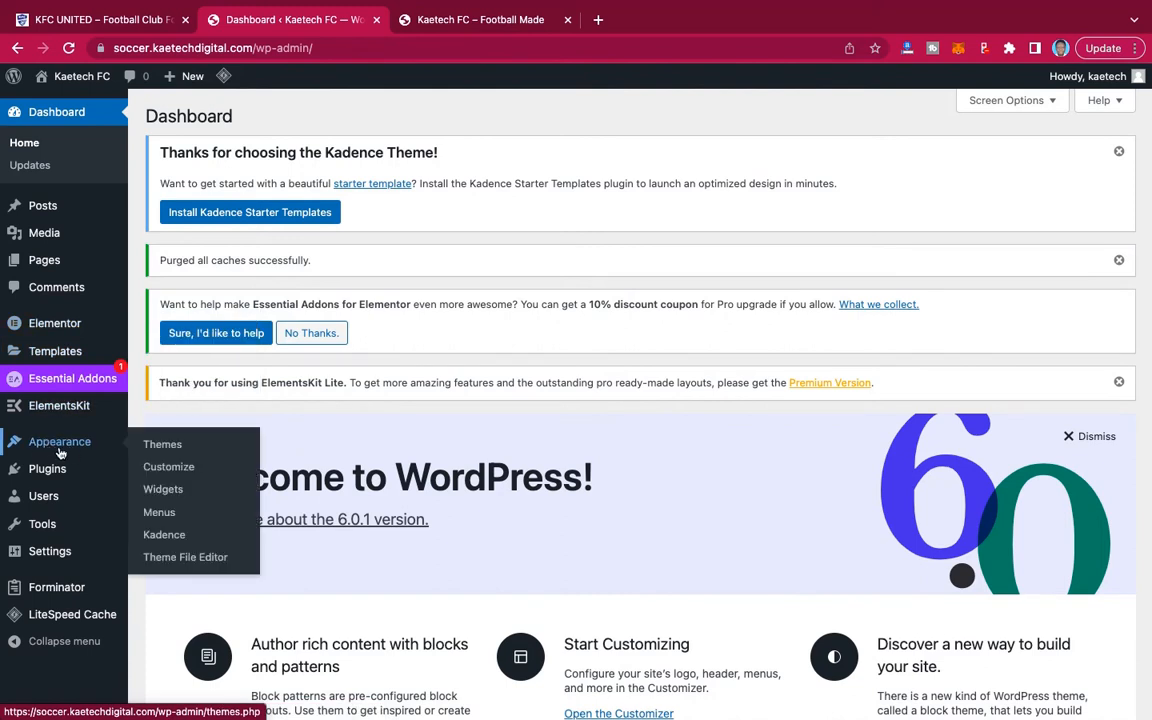
# Import the theme customization settings from KFC United DAT File.dat through the theme customizer.
pyautogui.moveTo(110, 469)
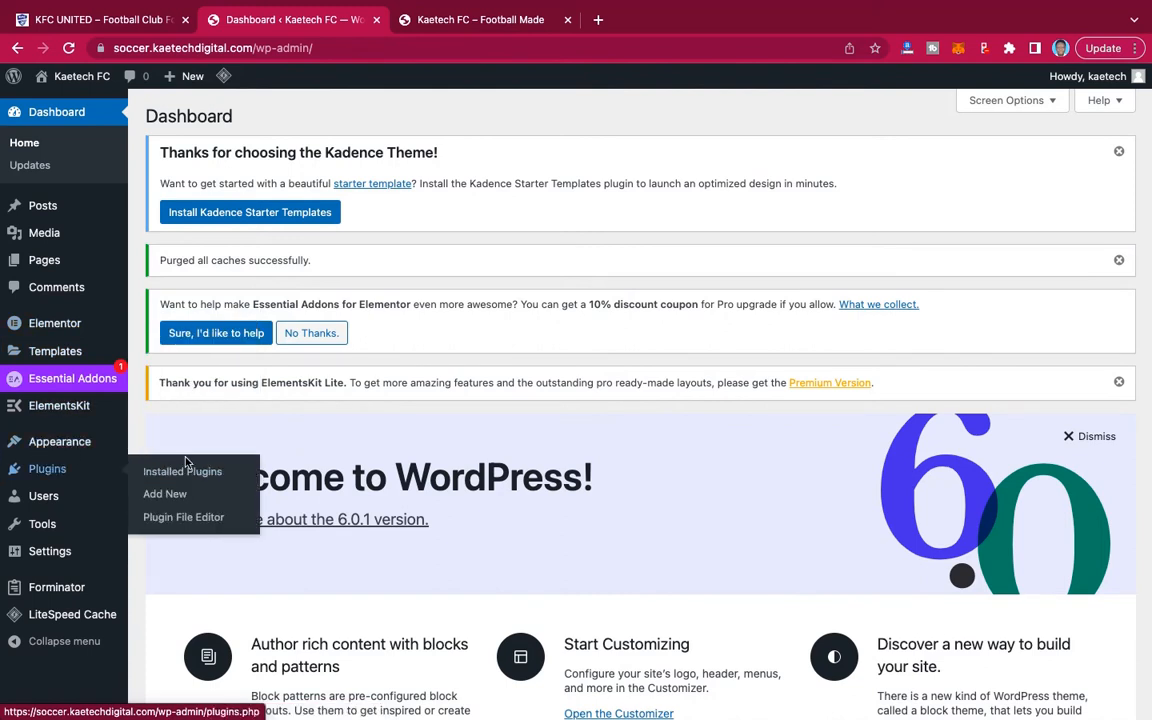
pyautogui.moveTo(120, 441)
pyautogui.click(166, 469)
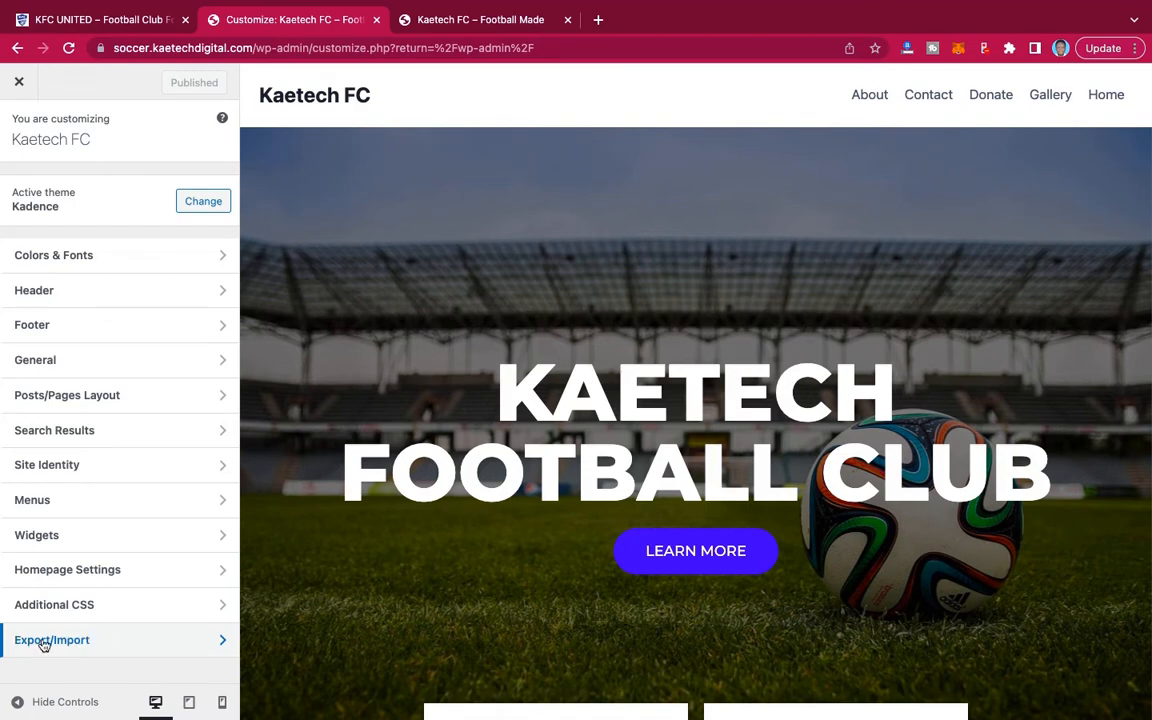
pyautogui.click(123, 651)
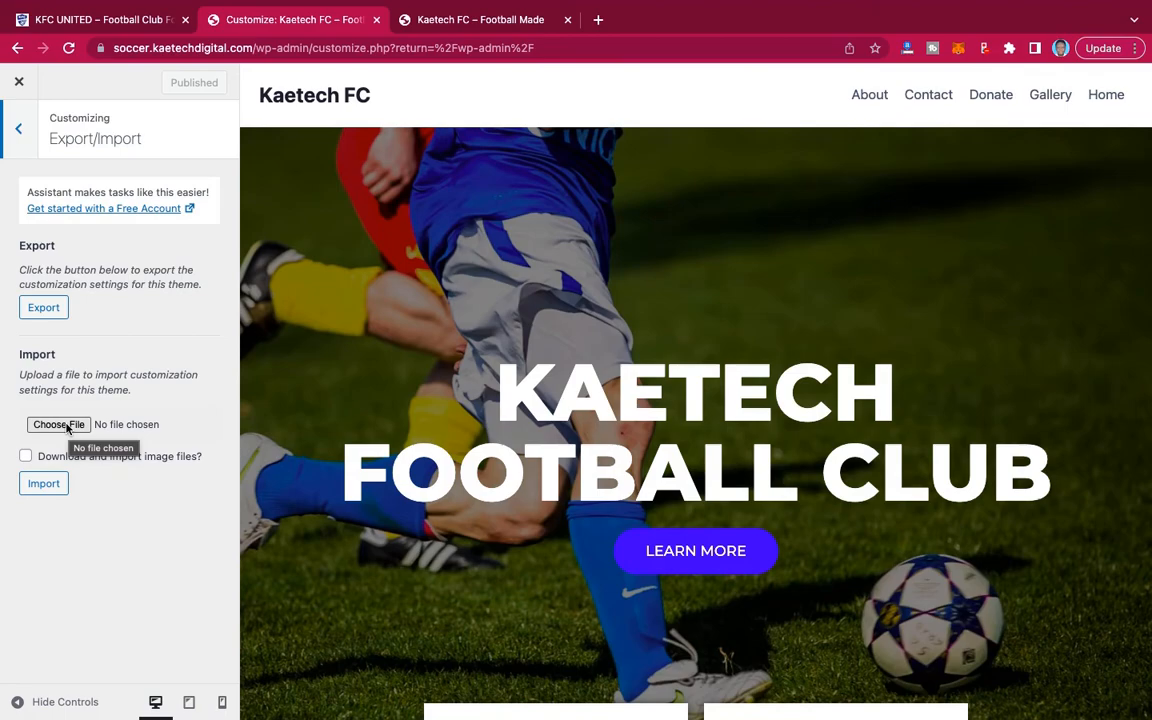
pyautogui.click(62, 425)
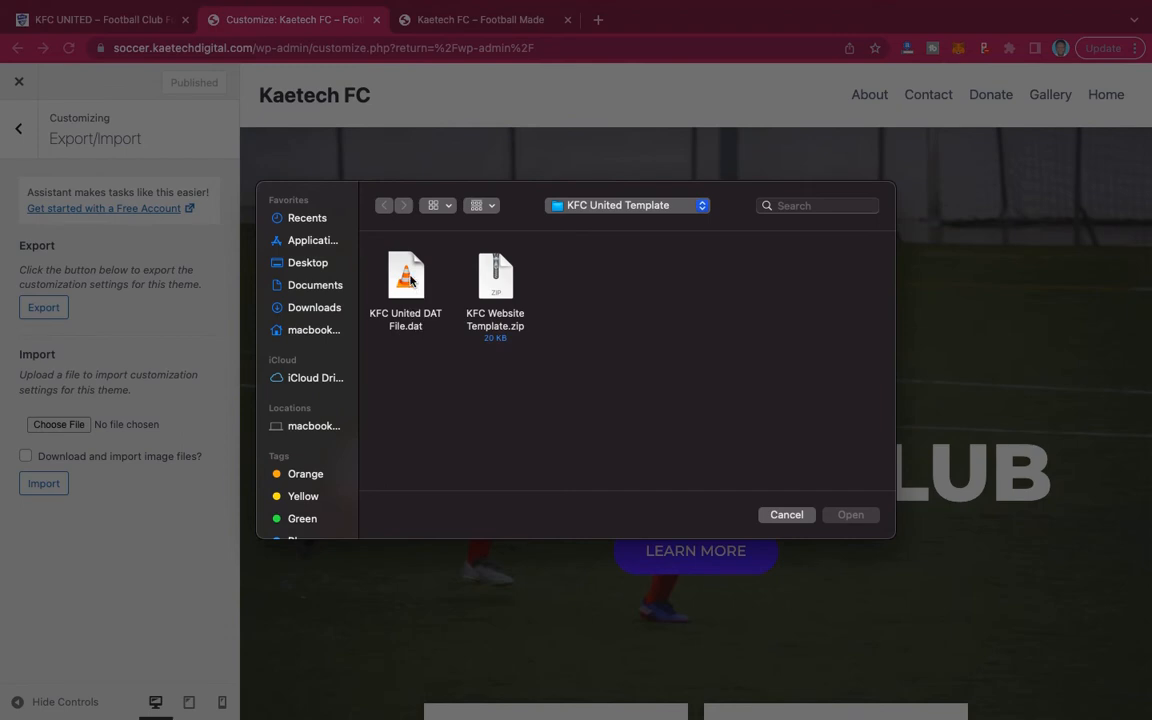
pyautogui.click(409, 281)
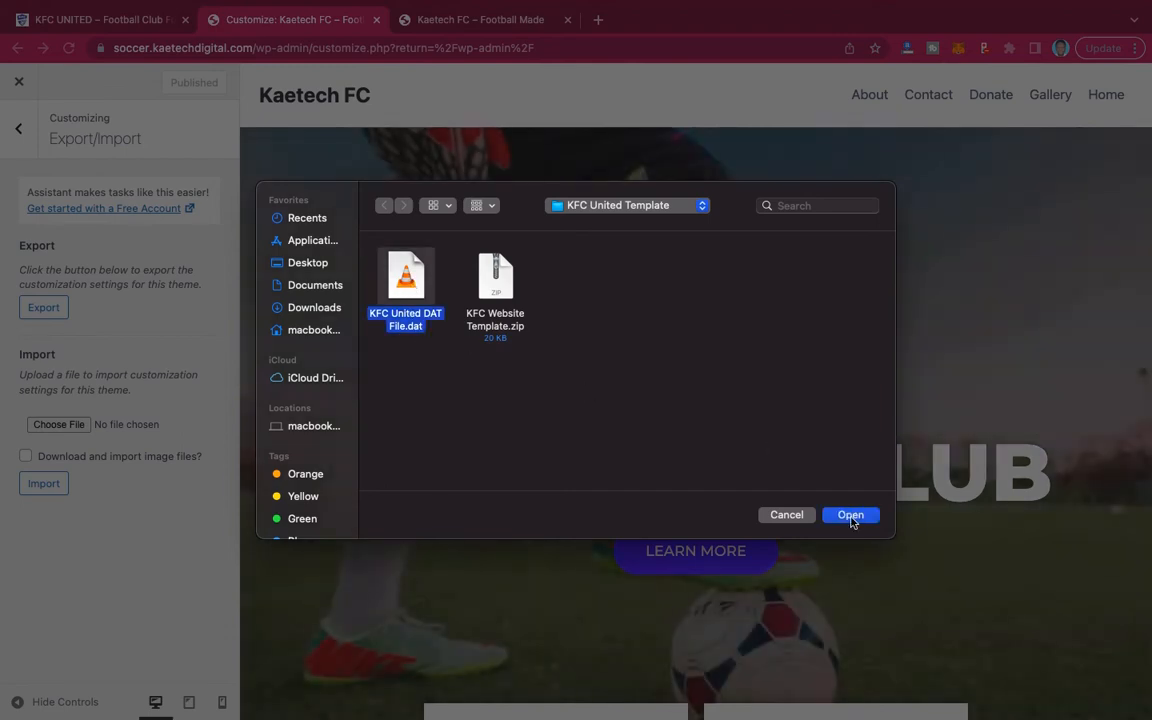
pyautogui.click(851, 515)
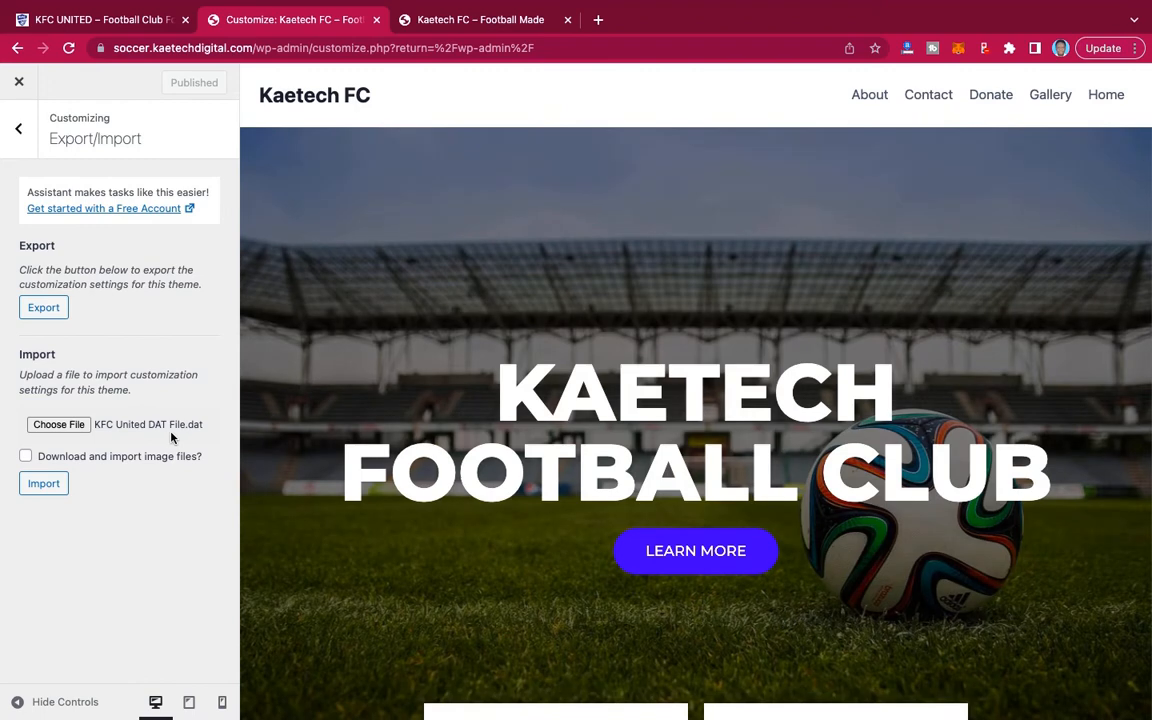
pyautogui.click(43, 486)
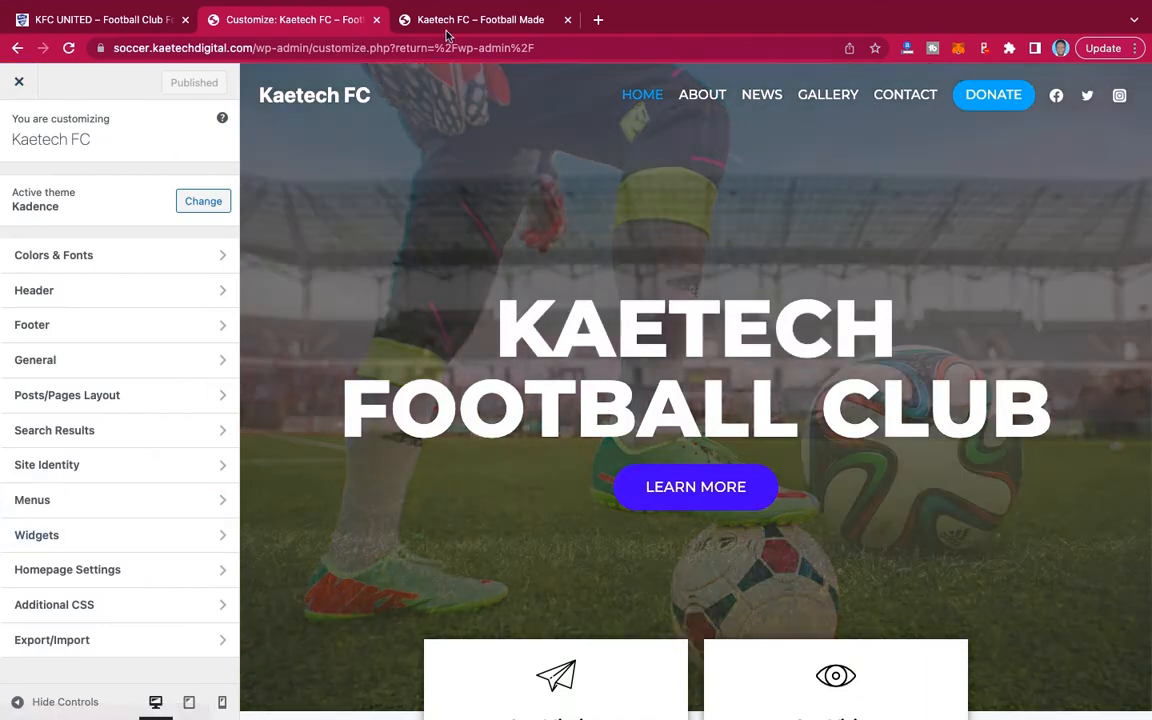
# Reload the Kaetech FC front page and check the restyled header, page sections and footer.
pyautogui.click(450, 24)
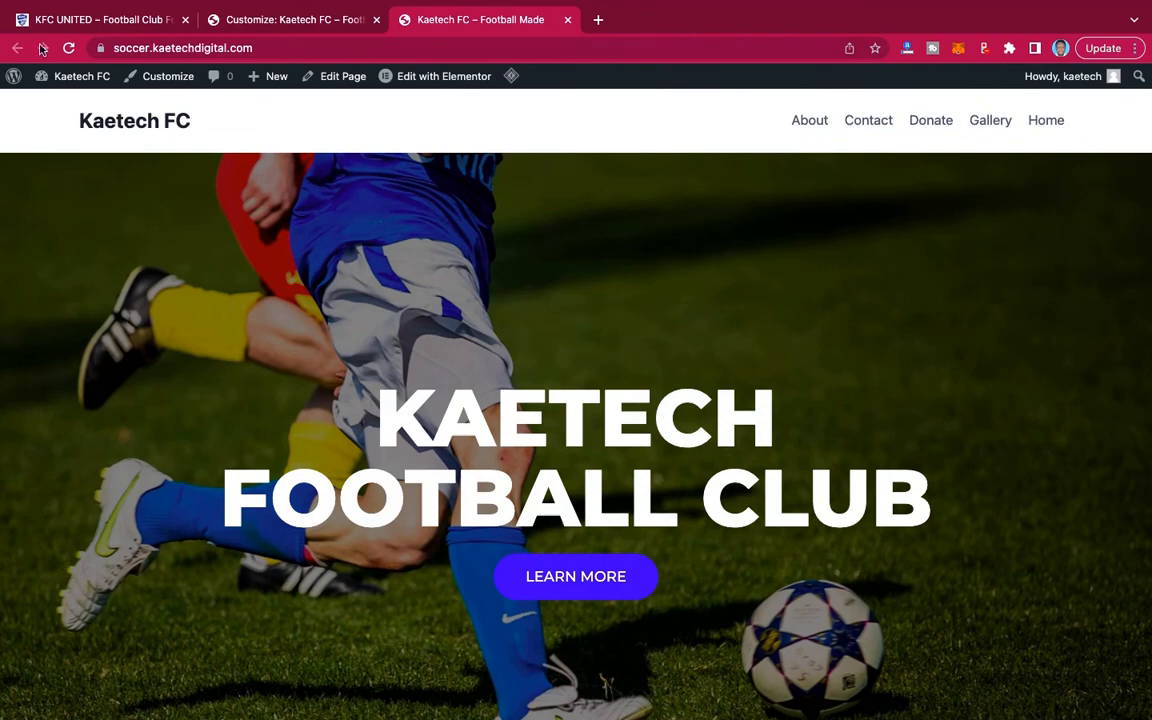
pyautogui.click(68, 48)
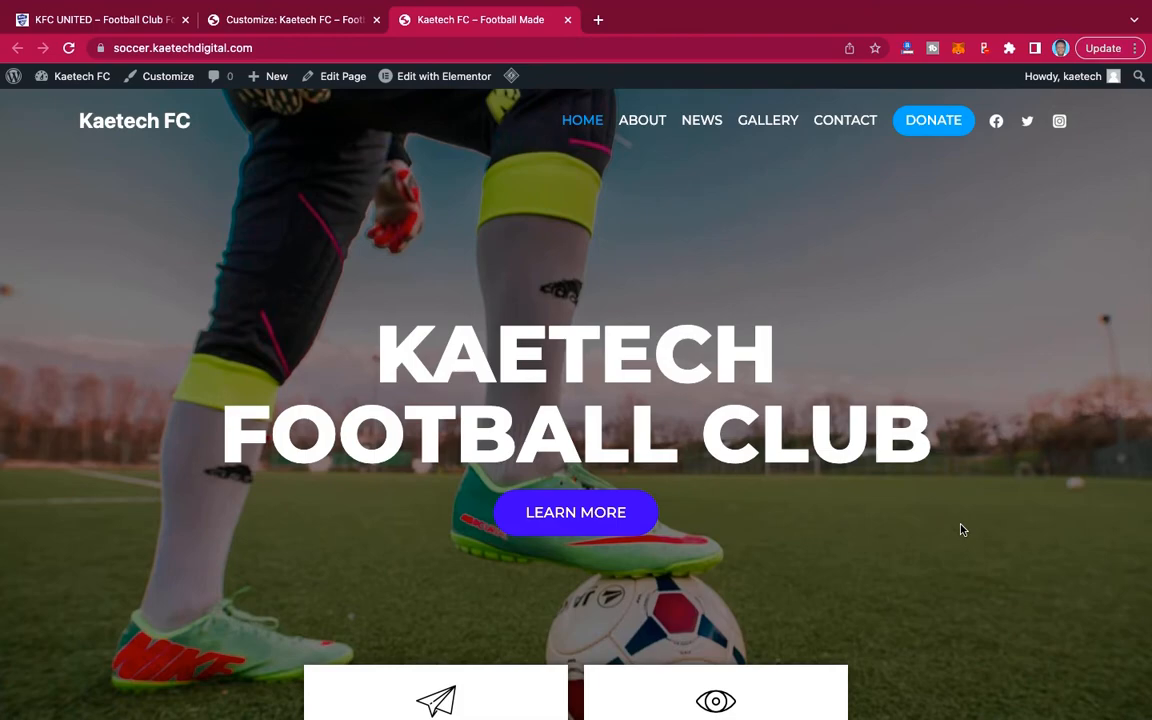
pyautogui.scroll(-20, 962, 530)
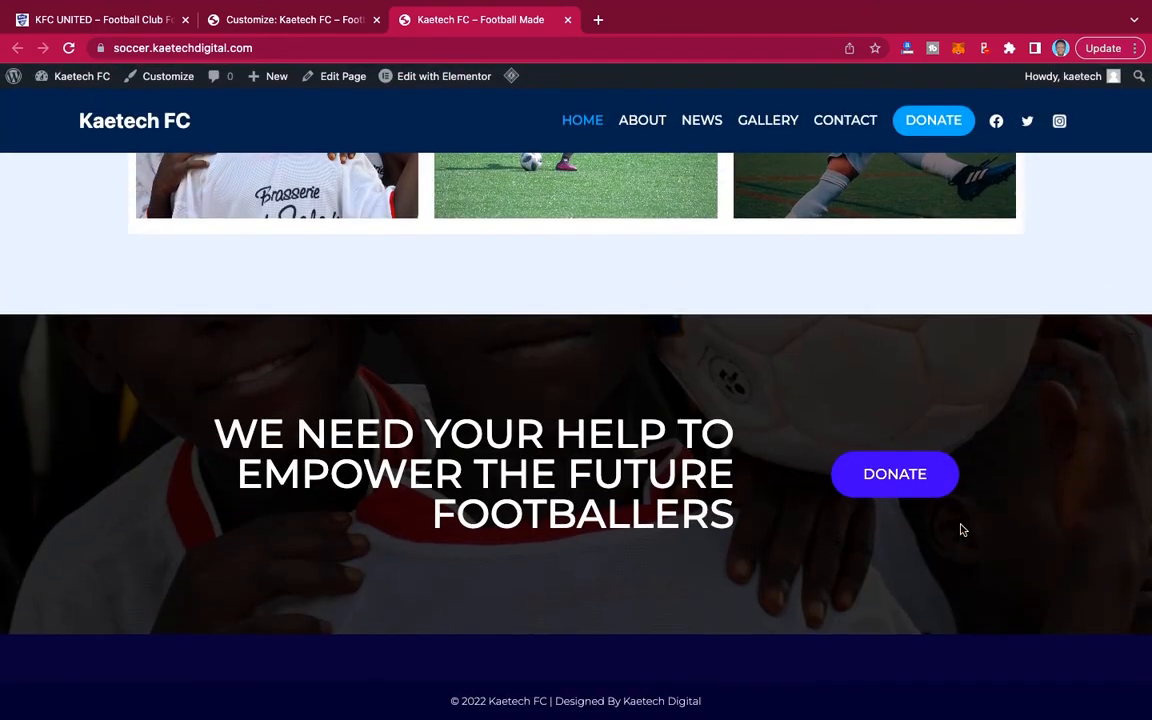
pyautogui.scroll(20, 962, 530)
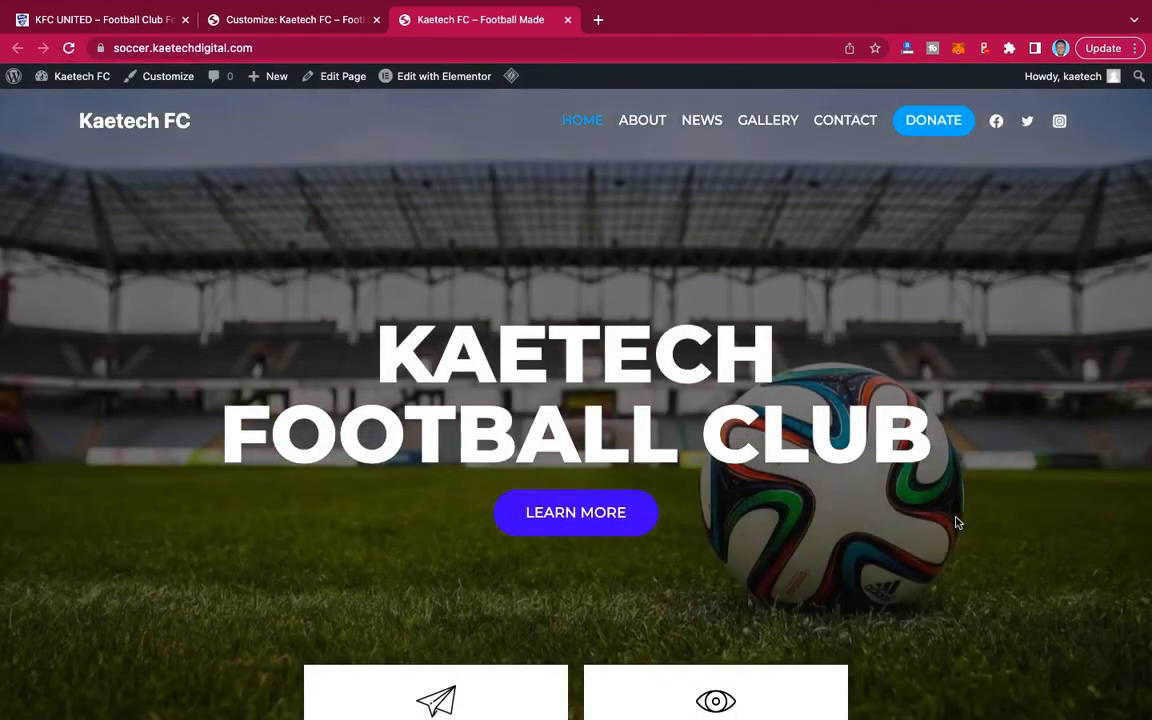
pyautogui.moveTo(437, 80)
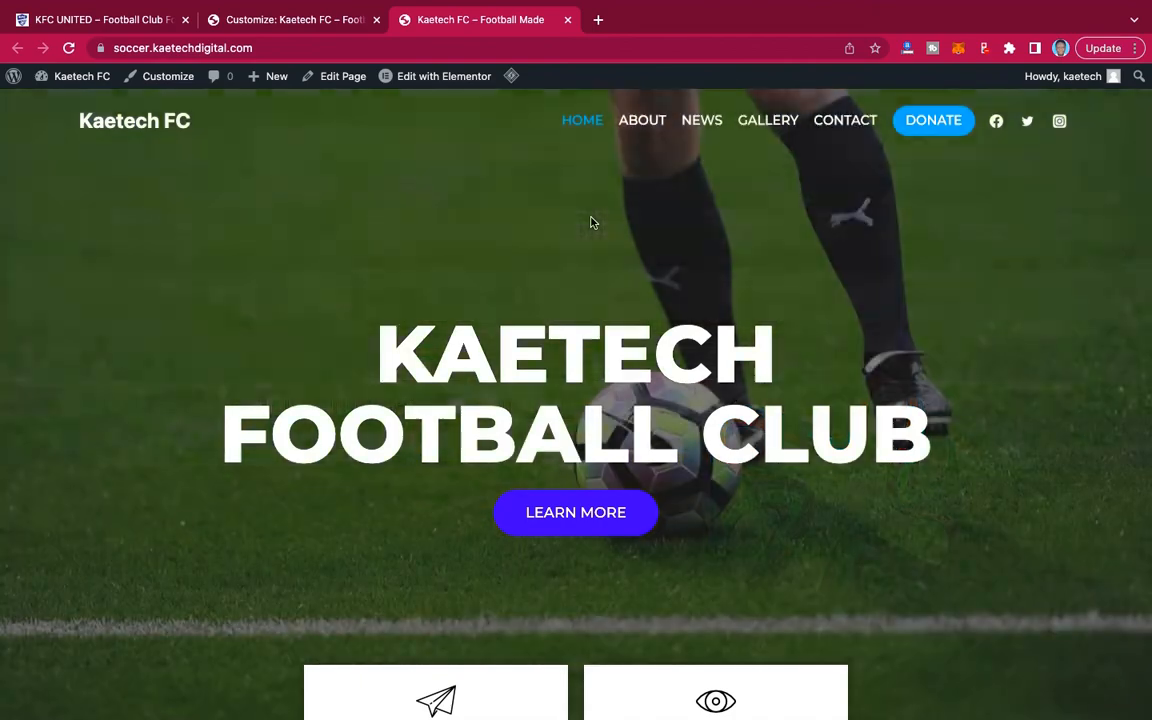
pyautogui.scroll(-10, 591, 222)
pyautogui.scroll(10, 591, 222)
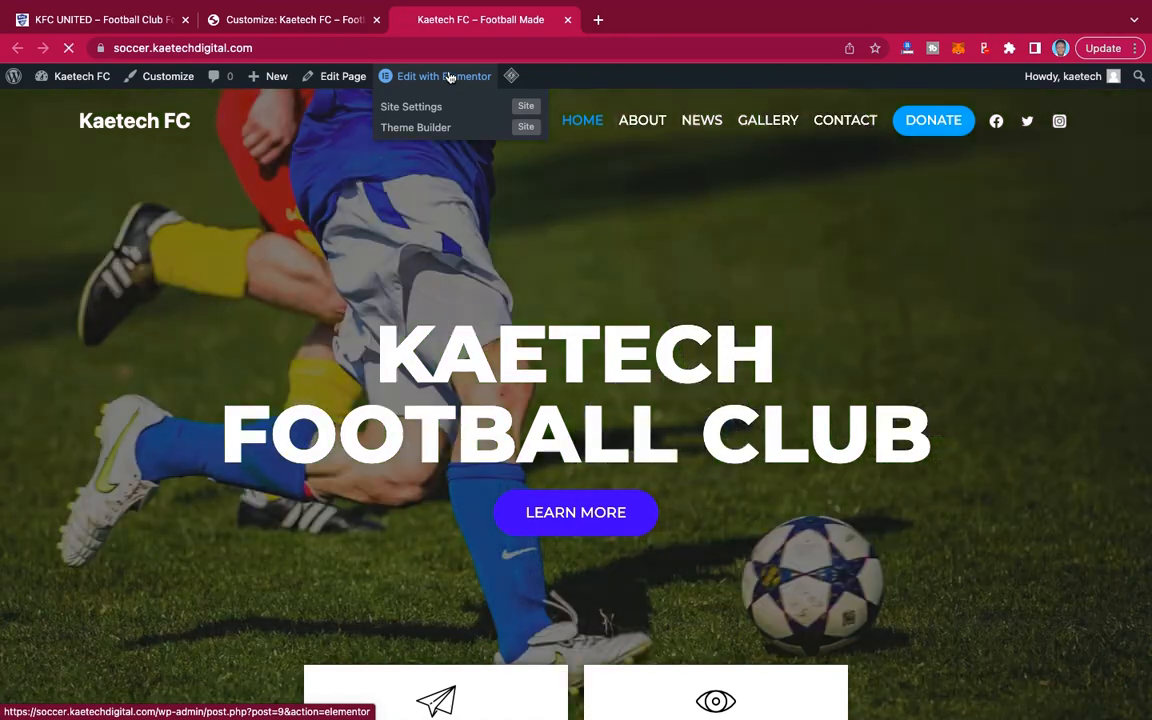
# Edit the home page with Elementor and change the hero heading's title to "Loving Football Club".
pyautogui.click(449, 77)
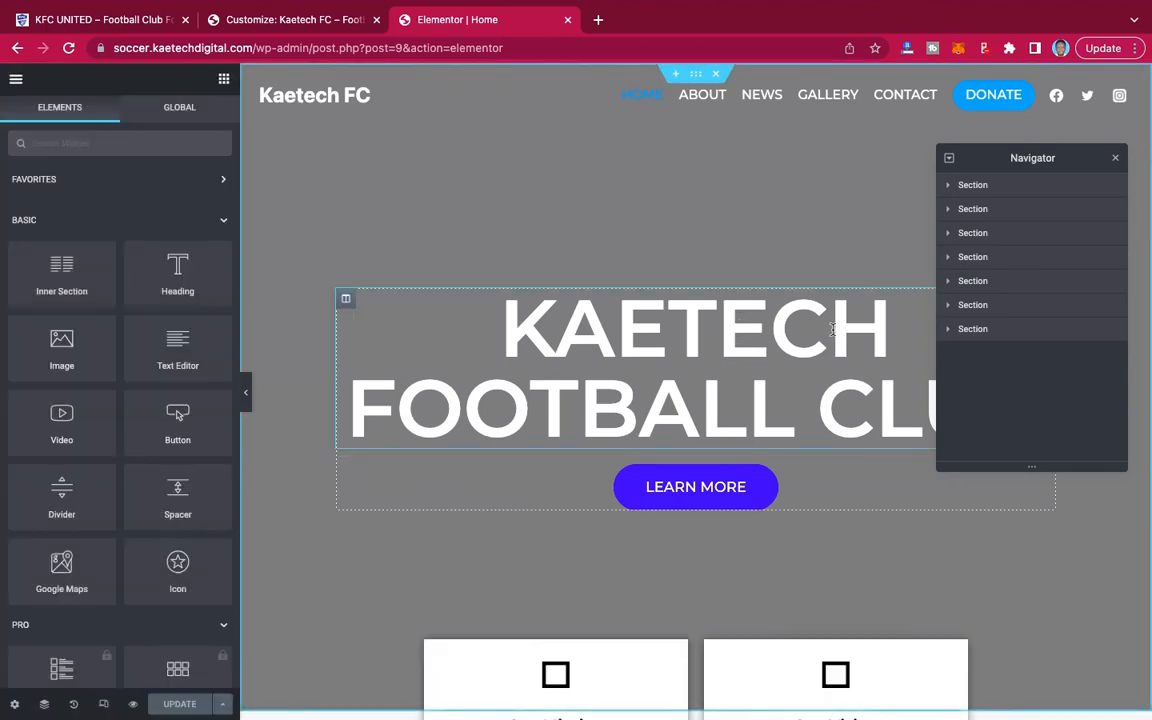
pyautogui.click(1116, 158)
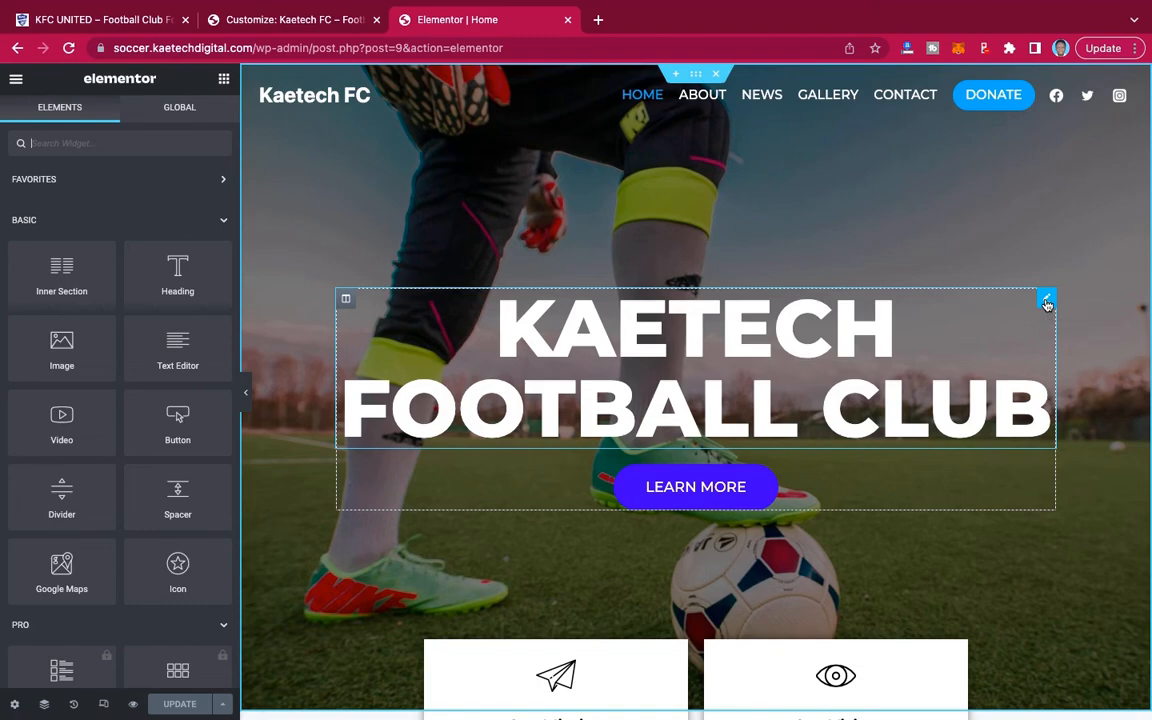
pyautogui.click(1047, 302)
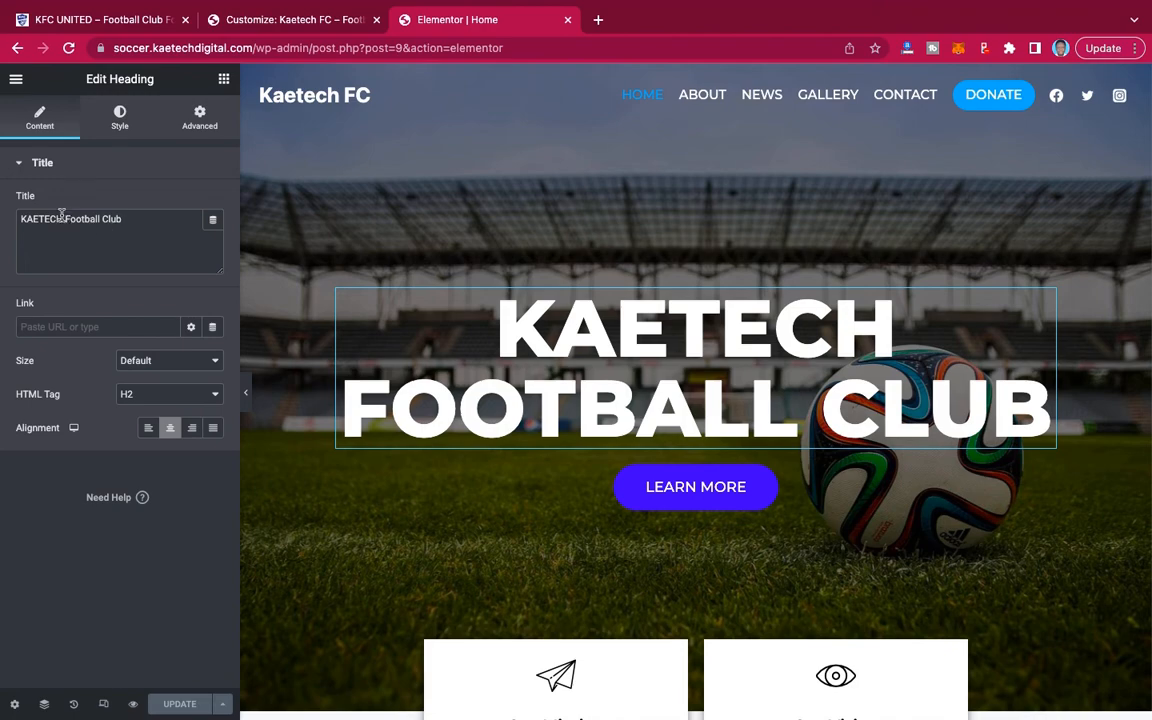
pyautogui.hotkey('shift', 'Home')
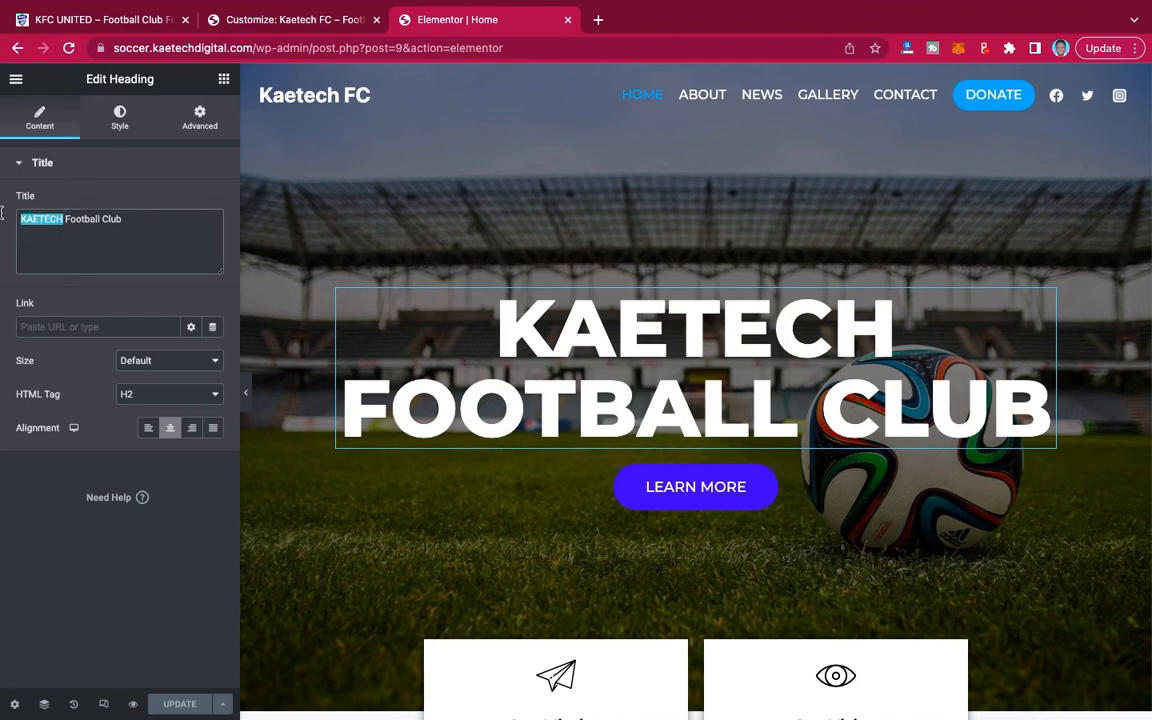
pyautogui.write('Love')
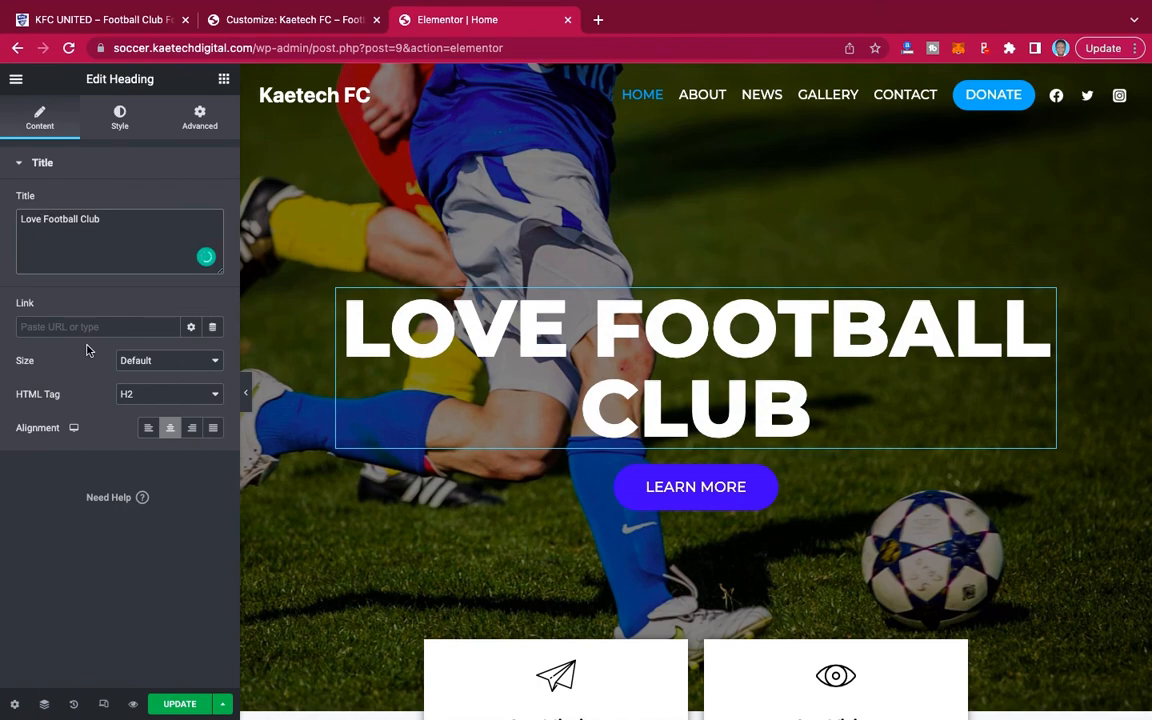
pyautogui.press('BackSpace')
pyautogui.write('ing')
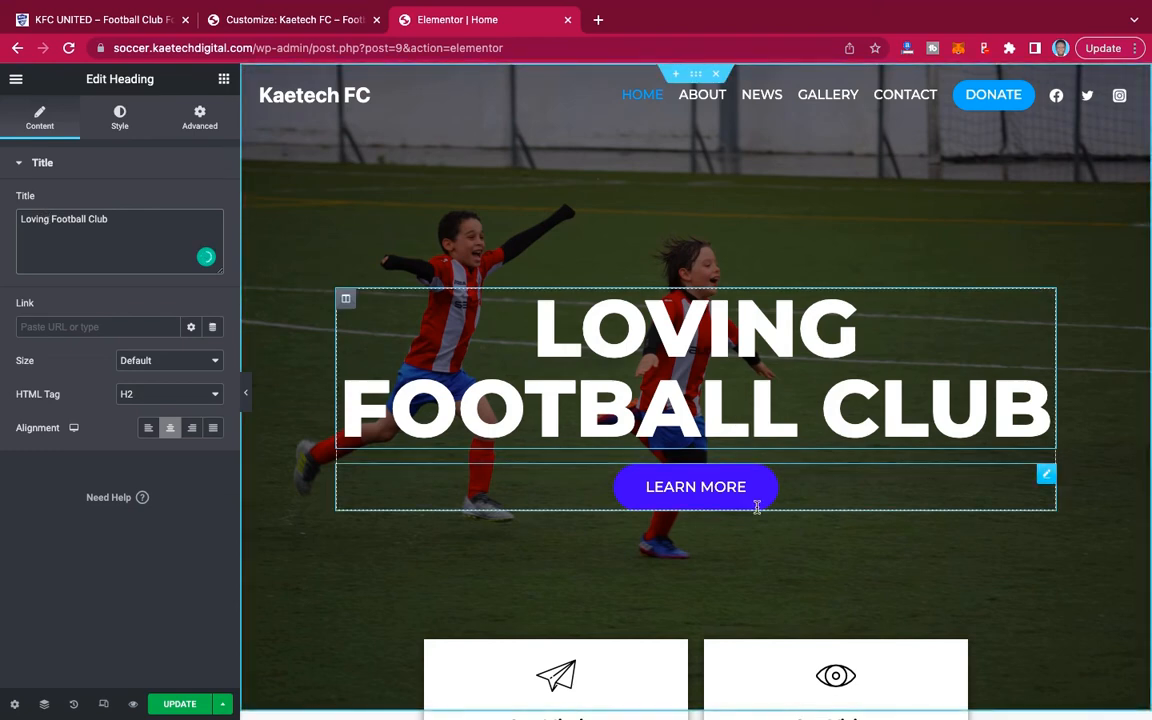
# Examine the editable description texts of the Our Mission and Our Vision icon boxes beneath the hero.
pyautogui.scroll(-5, 869, 506)
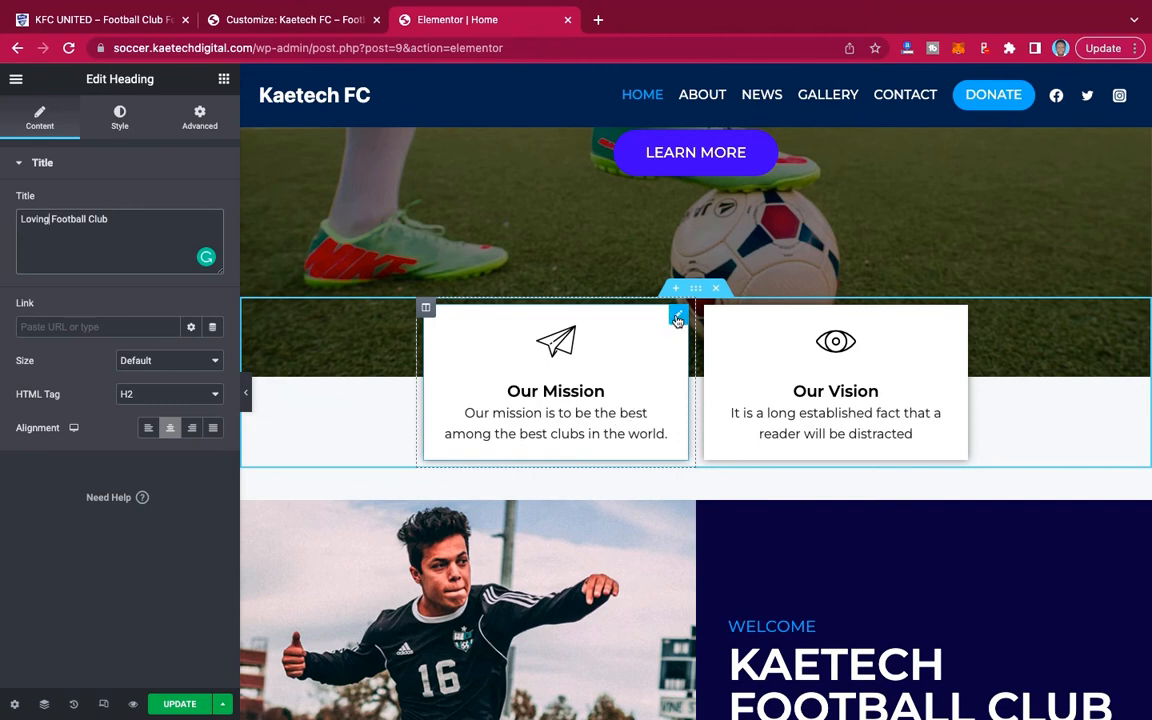
pyautogui.click(677, 318)
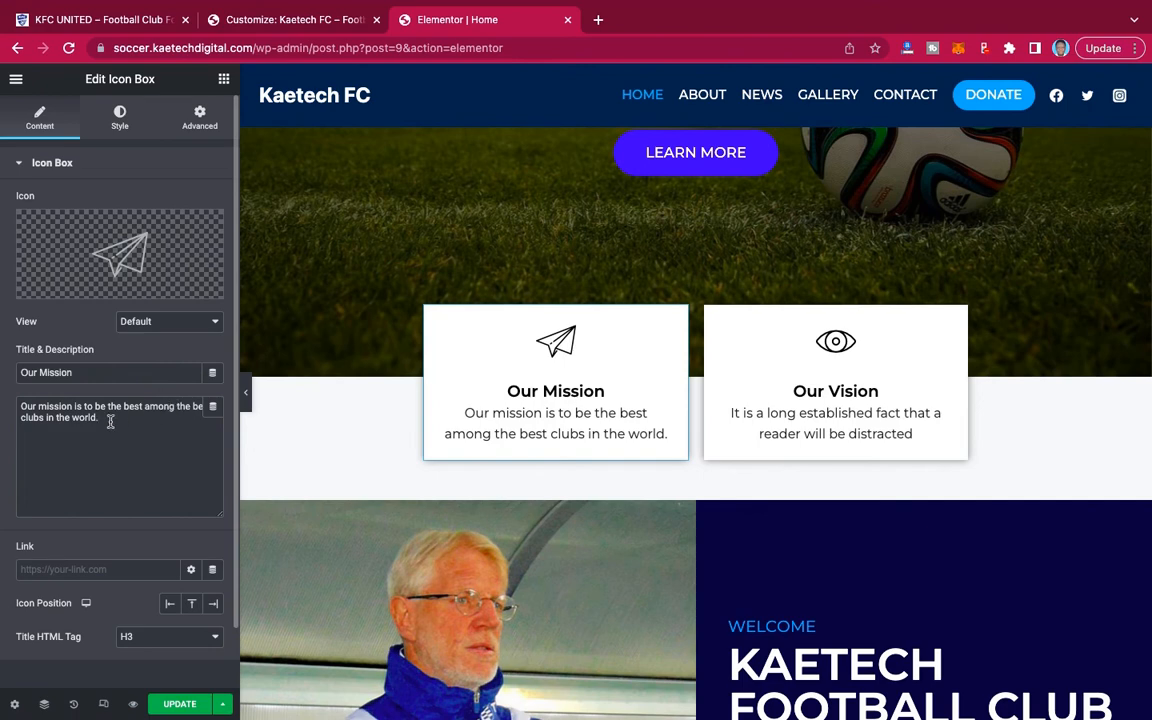
pyautogui.moveTo(110, 421); pyautogui.dragTo(4, 404)
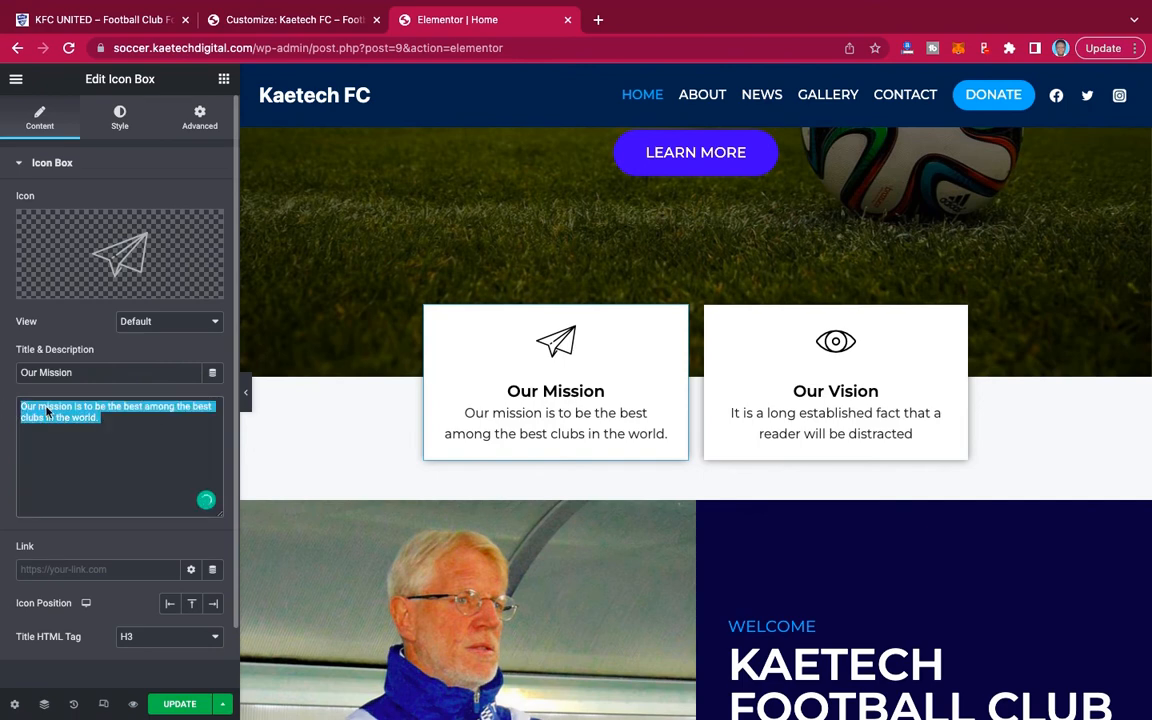
pyautogui.click(46, 410)
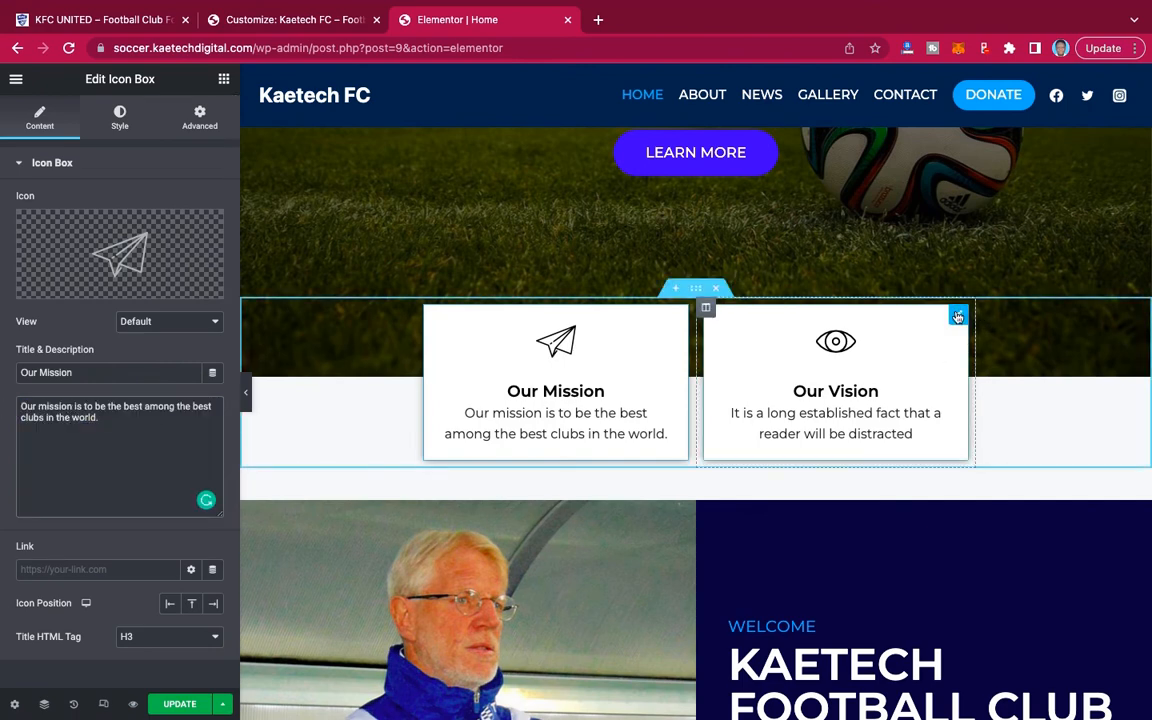
pyautogui.click(957, 316)
pyautogui.moveTo(79, 417); pyautogui.dragTo(55, 417)
pyautogui.click(56, 417)
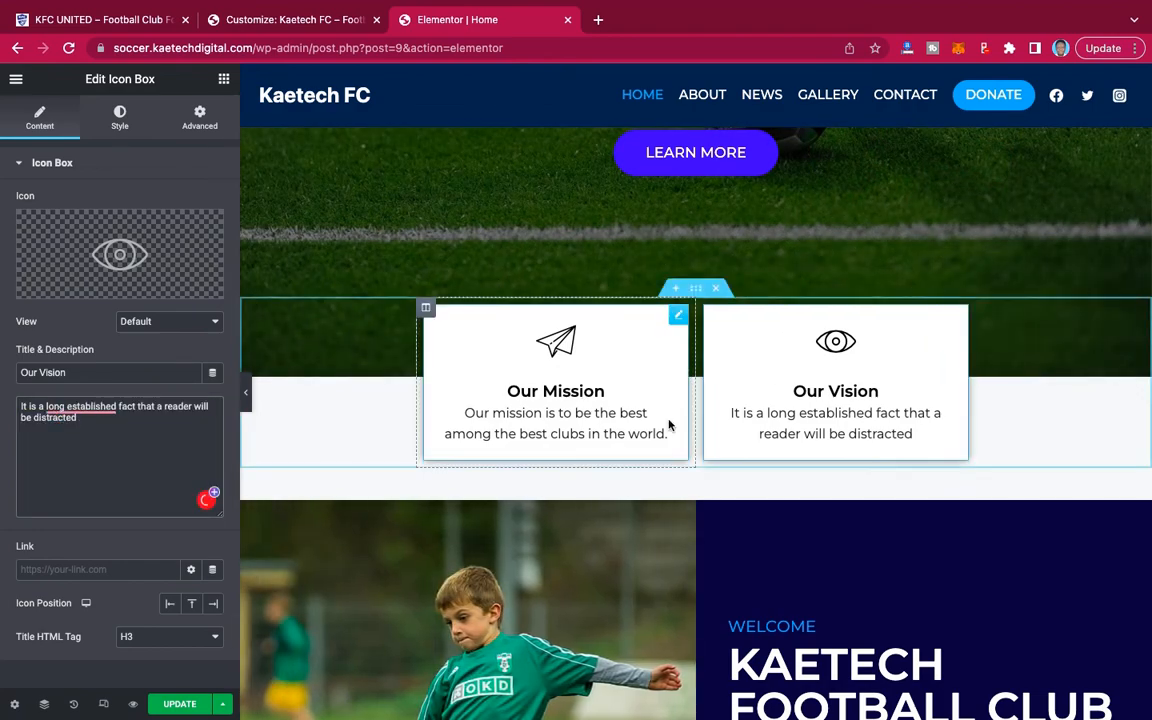
pyautogui.scroll(-3, 670, 424)
pyautogui.scroll(5, 669, 422)
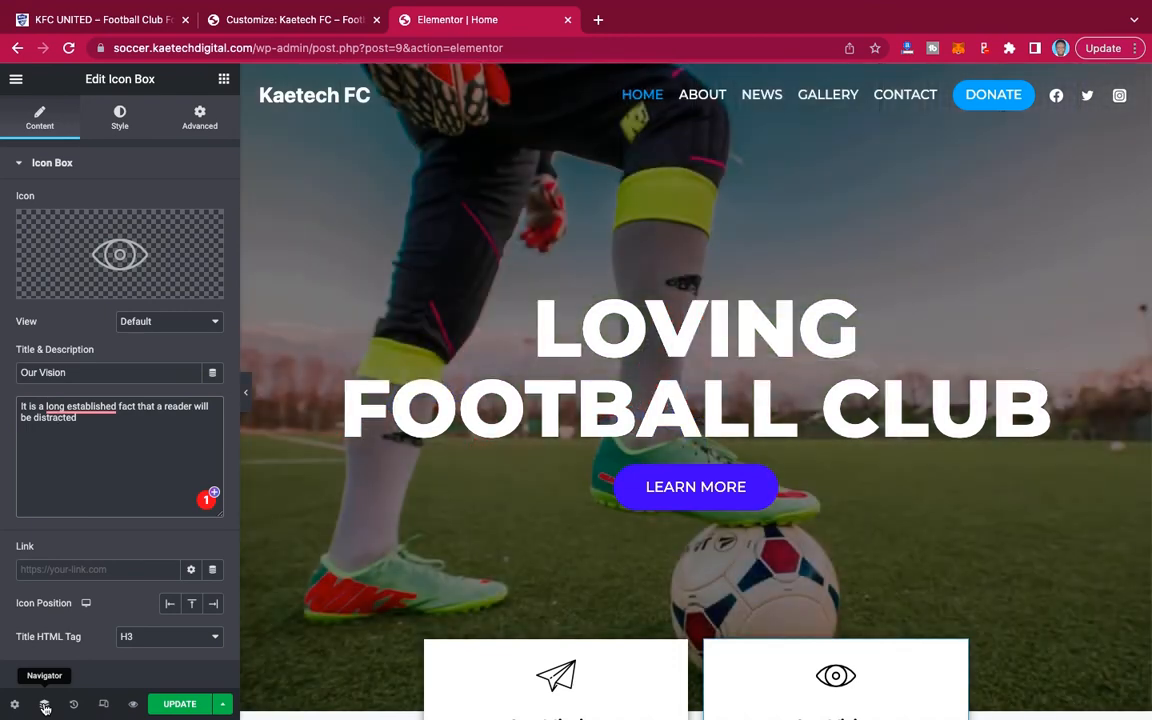
# Select the hero section that holds the main heading and show its background style settings.
pyautogui.click(44, 706)
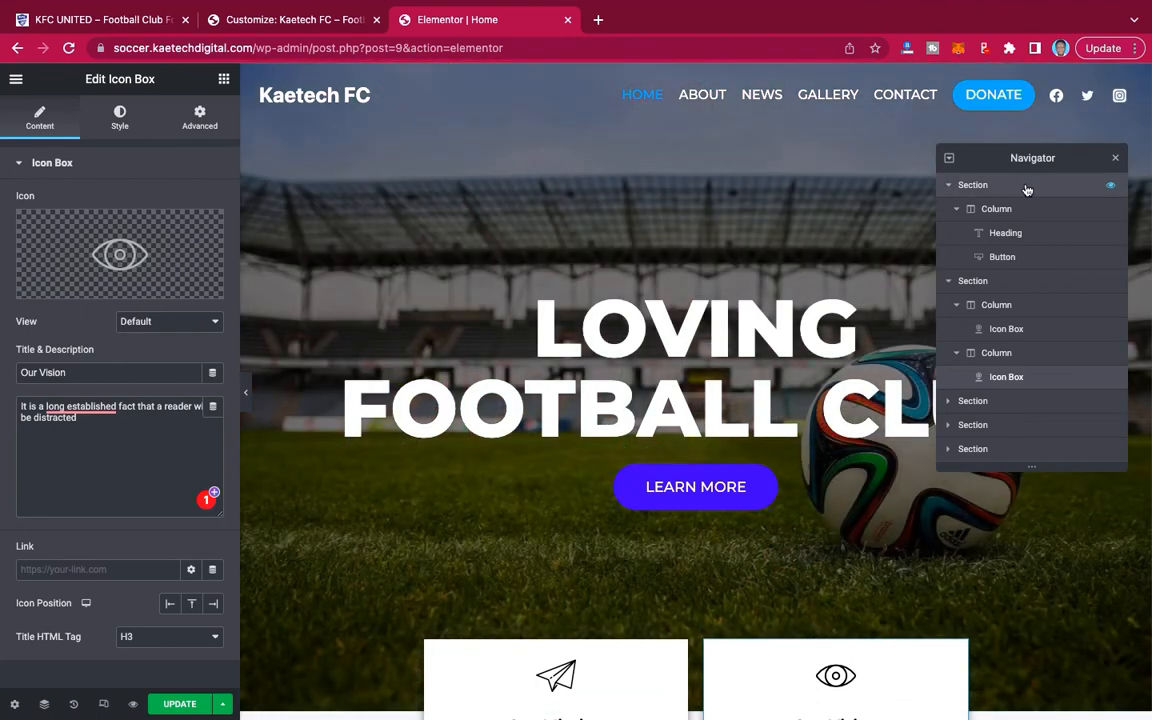
pyautogui.click(1027, 190)
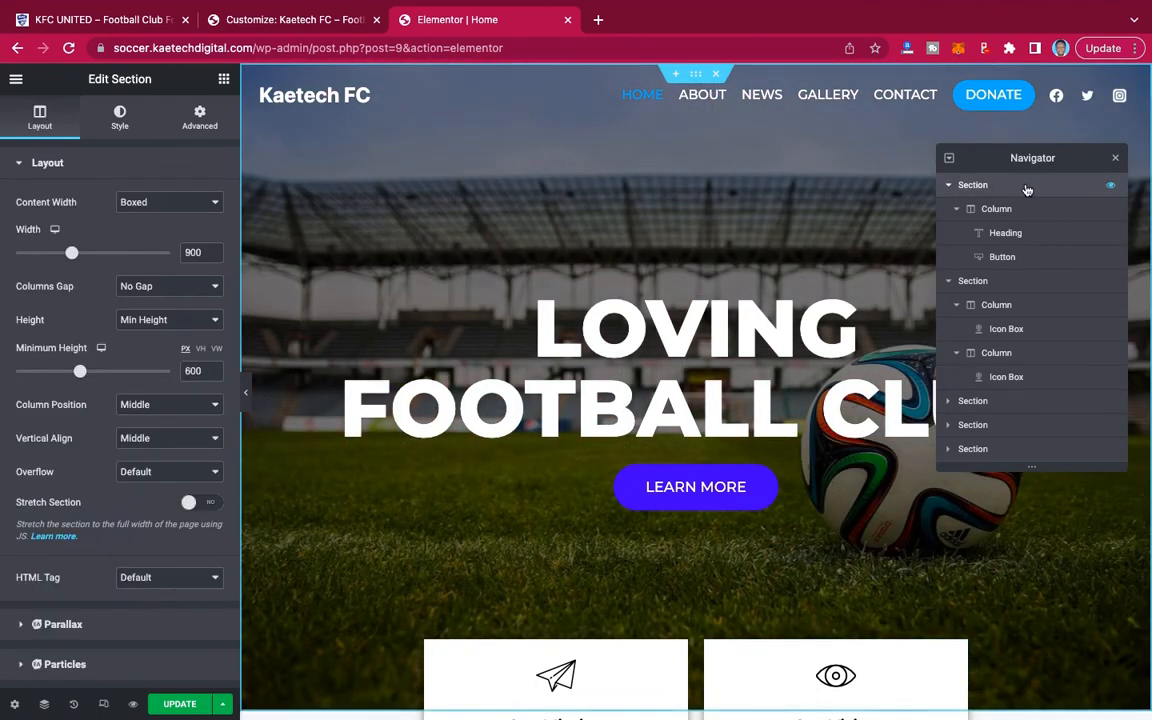
pyautogui.click(120, 118)
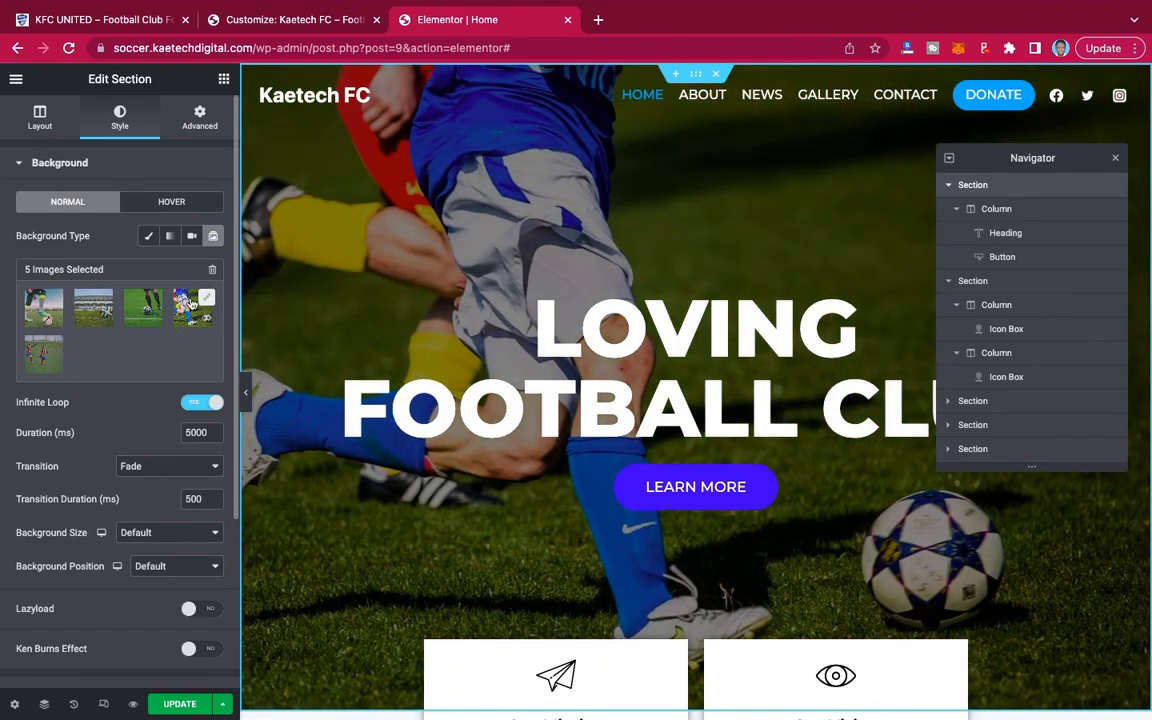
pyautogui.click(209, 304)
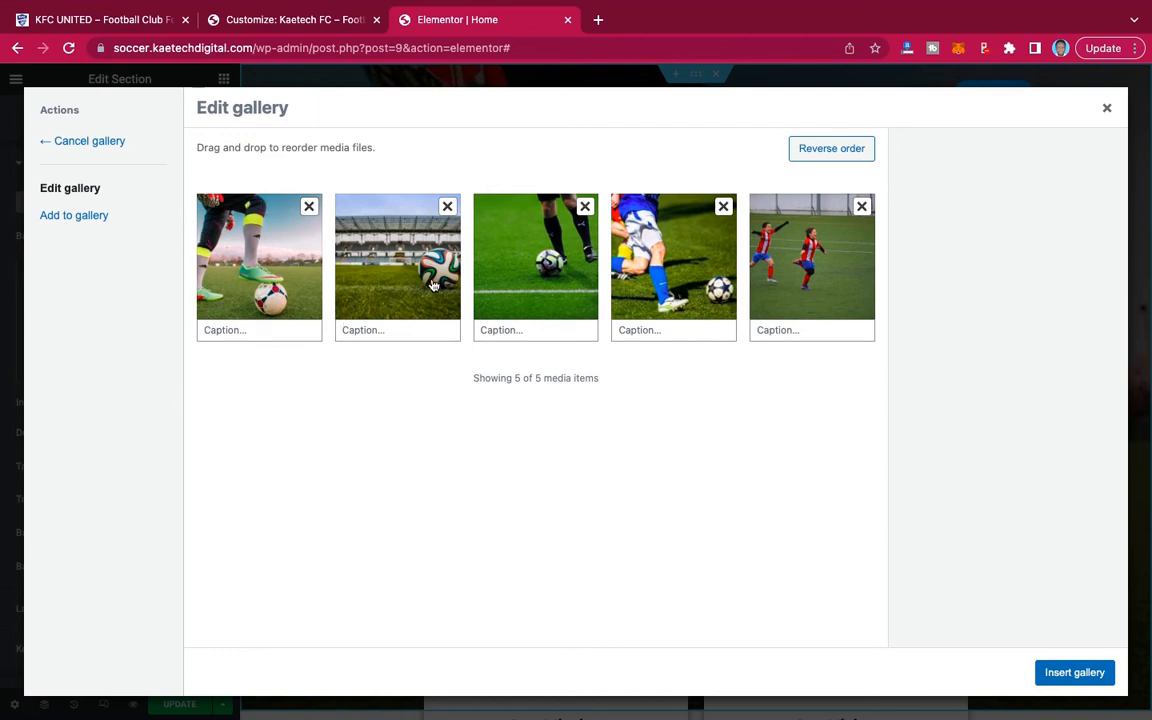
pyautogui.click(89, 220)
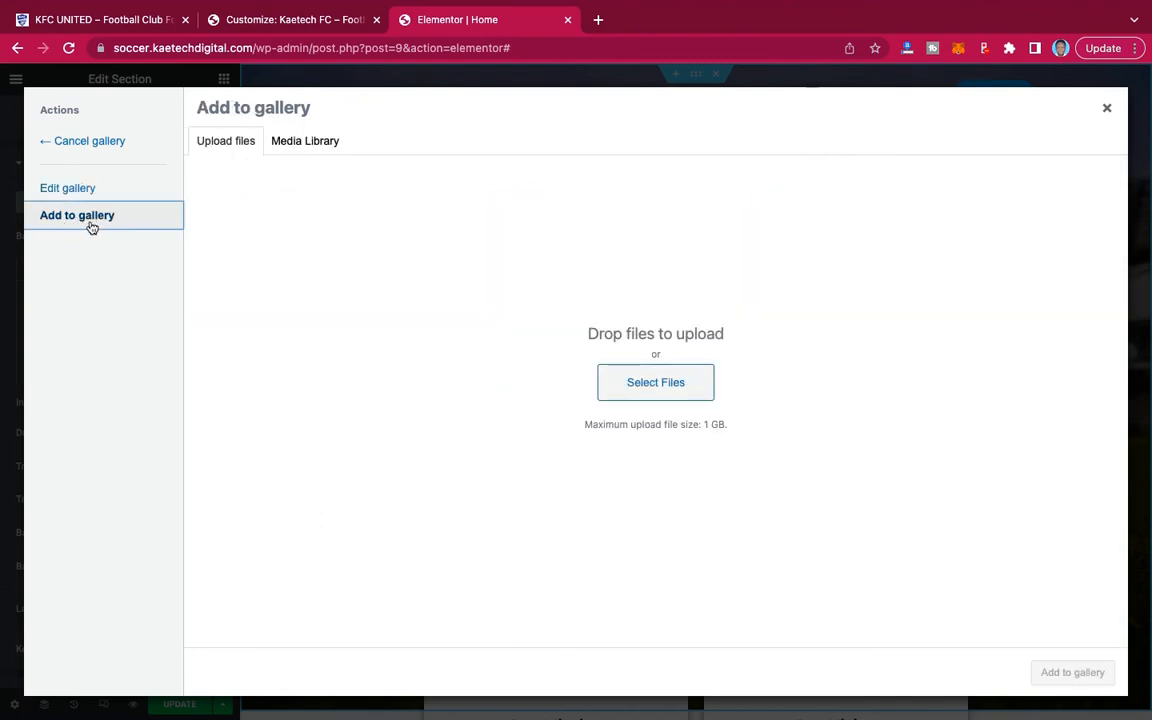
pyautogui.click(677, 388)
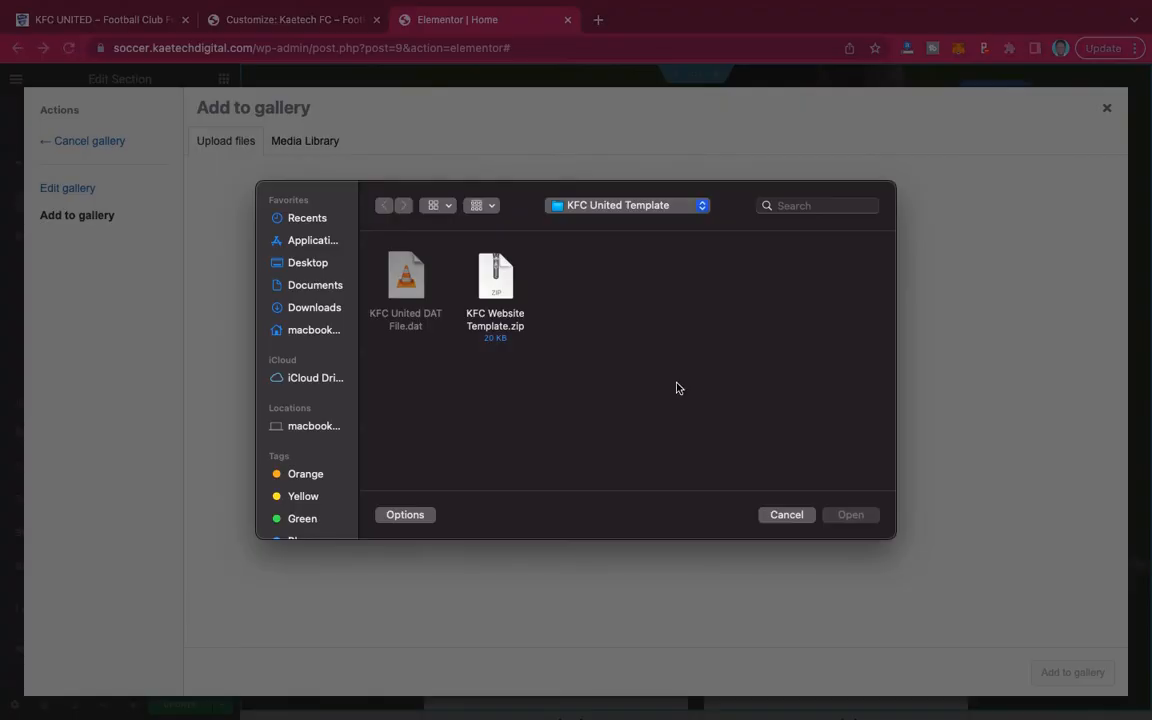
pyautogui.click(316, 268)
pyautogui.scroll(-5, 661, 394)
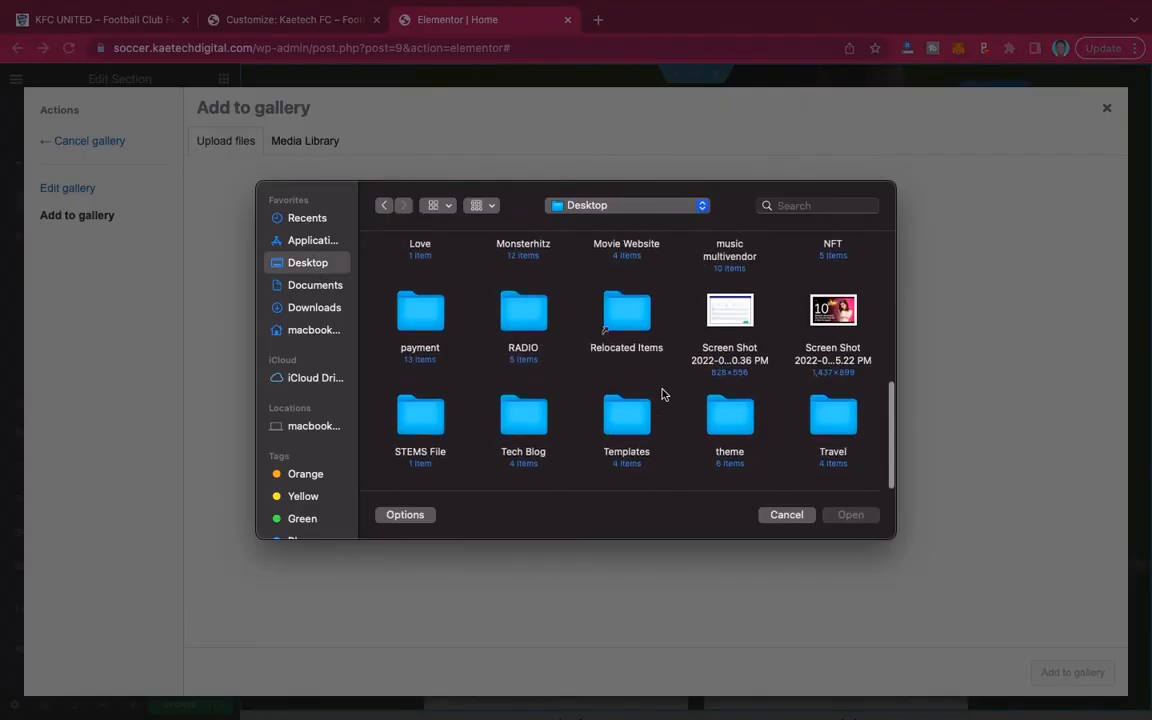
pyautogui.click(823, 325)
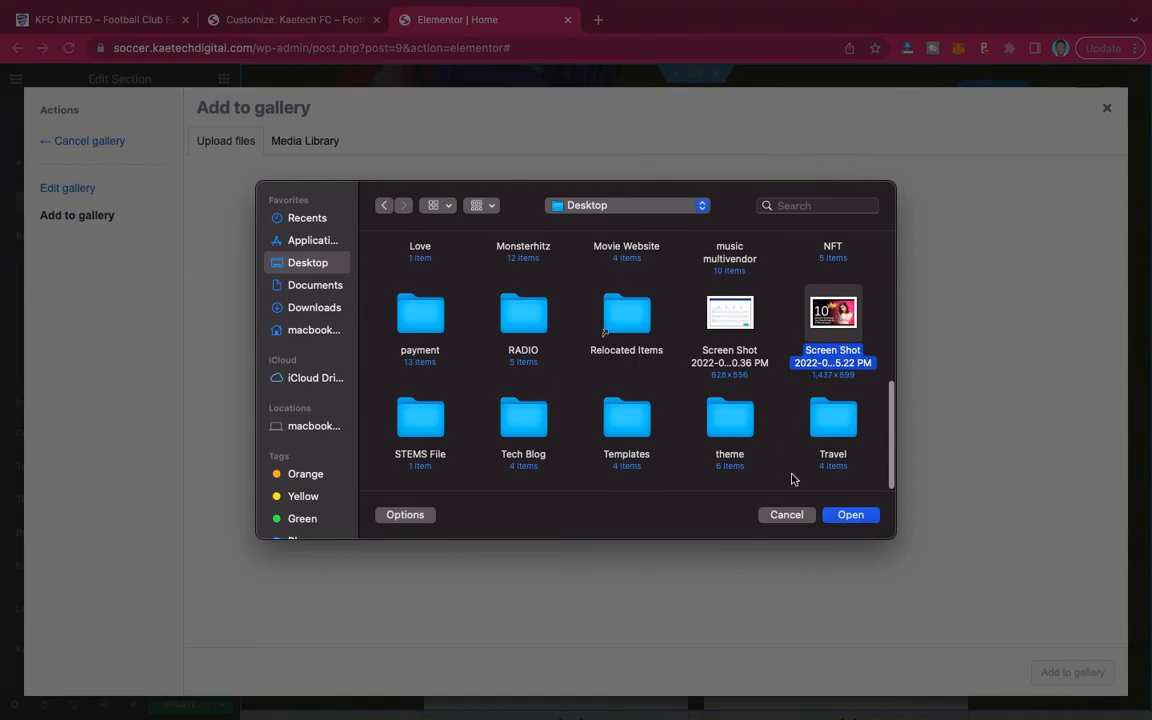
pyautogui.click(790, 516)
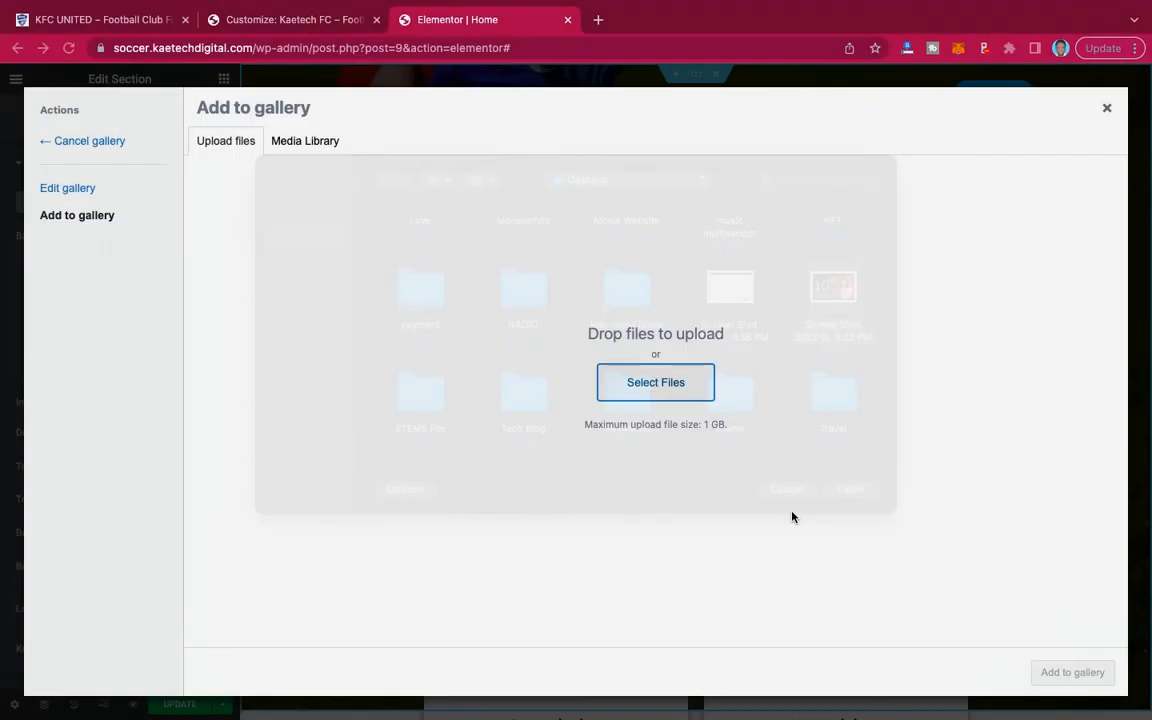
pyautogui.click(1108, 111)
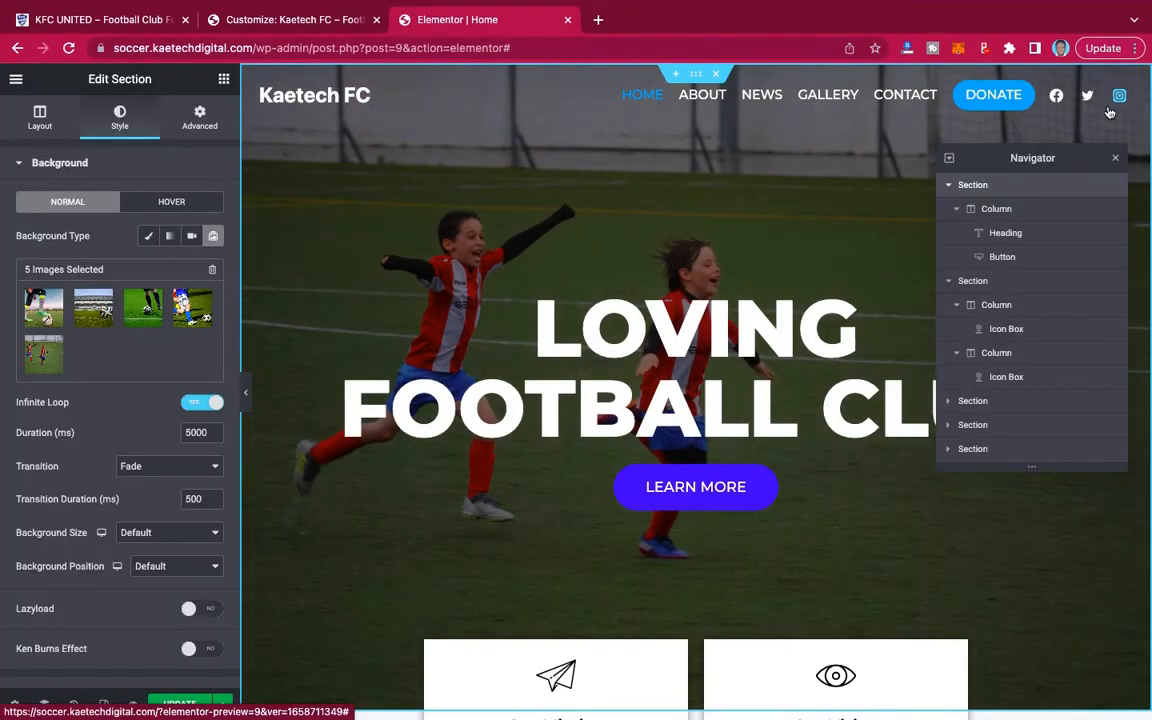
# Close the Navigator and change the welcome section's main heading title to "Loving FOOTBALL CLUB".
pyautogui.scroll(-3, 707, 438)
pyautogui.scroll(-3, 707, 438)
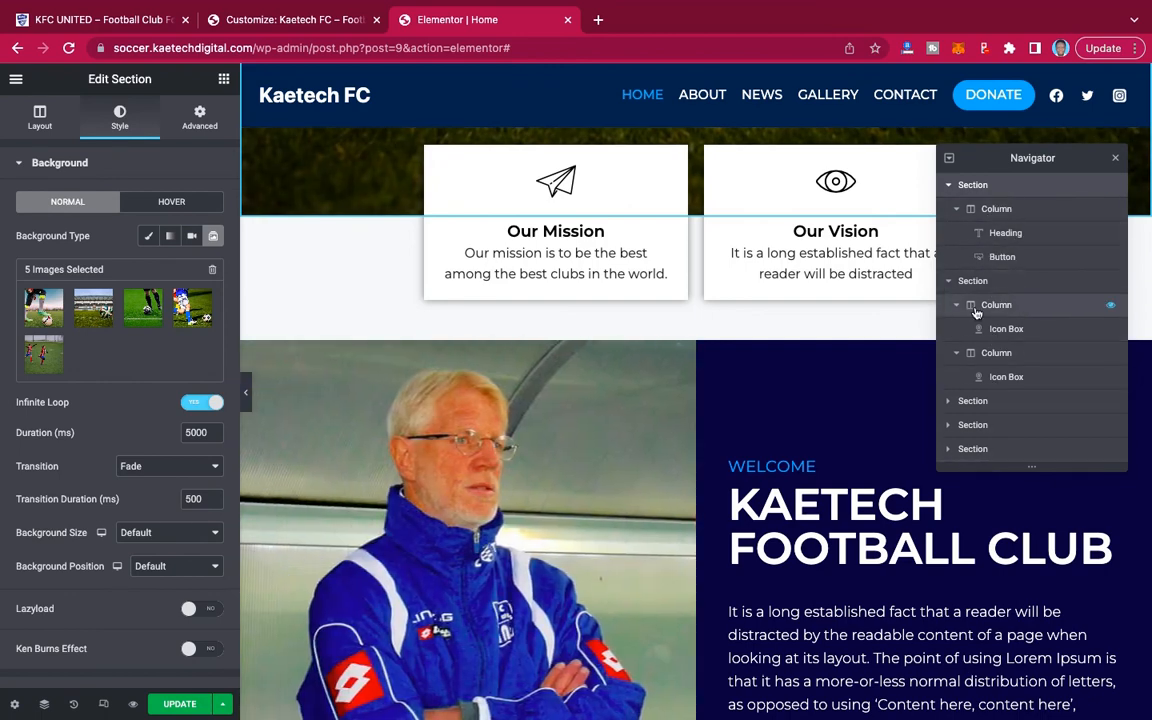
pyautogui.click(1116, 157)
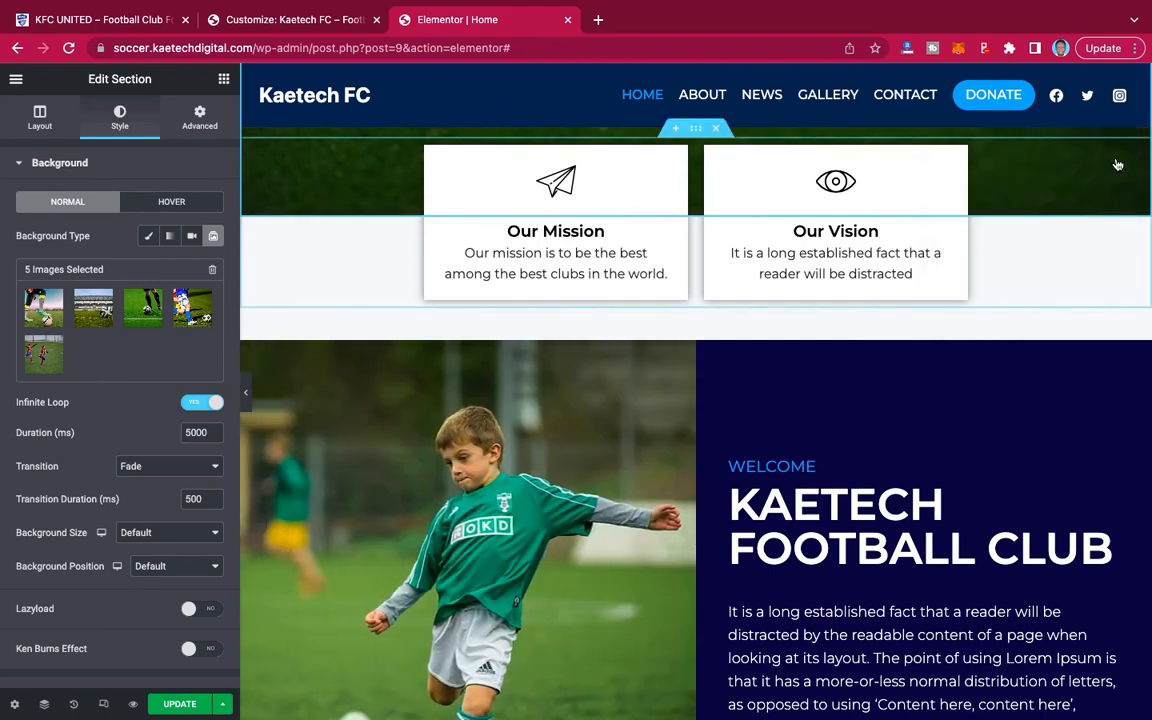
pyautogui.scroll(-3, 883, 475)
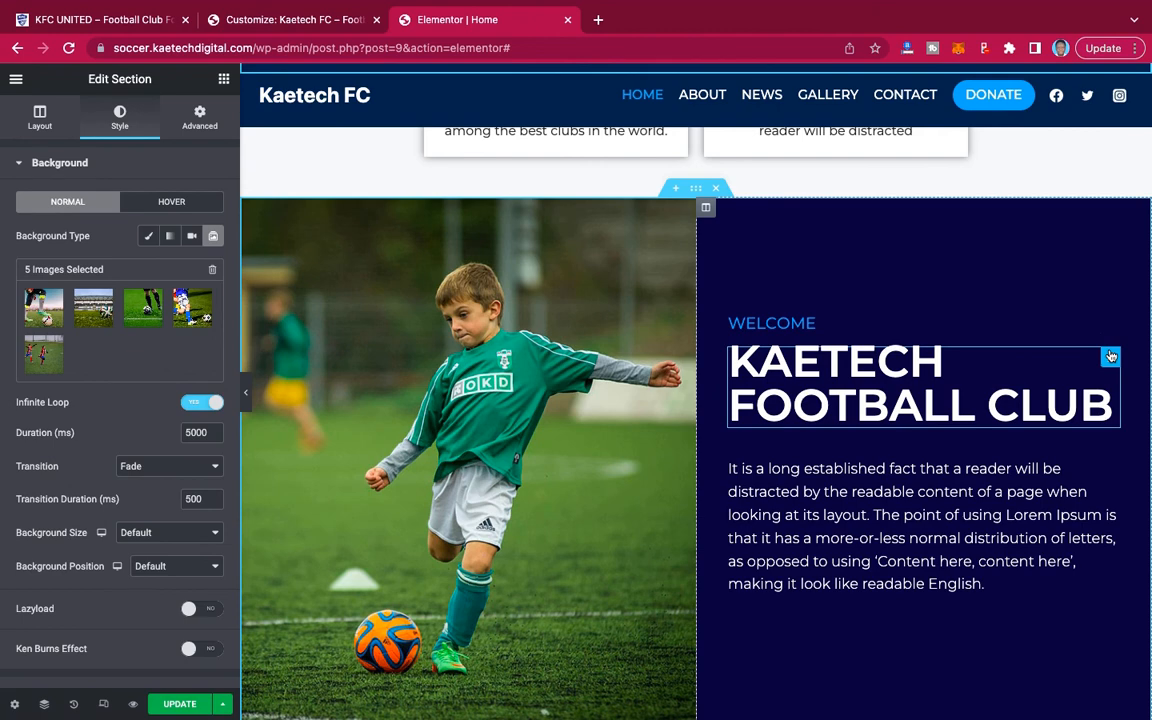
pyautogui.click(1110, 357)
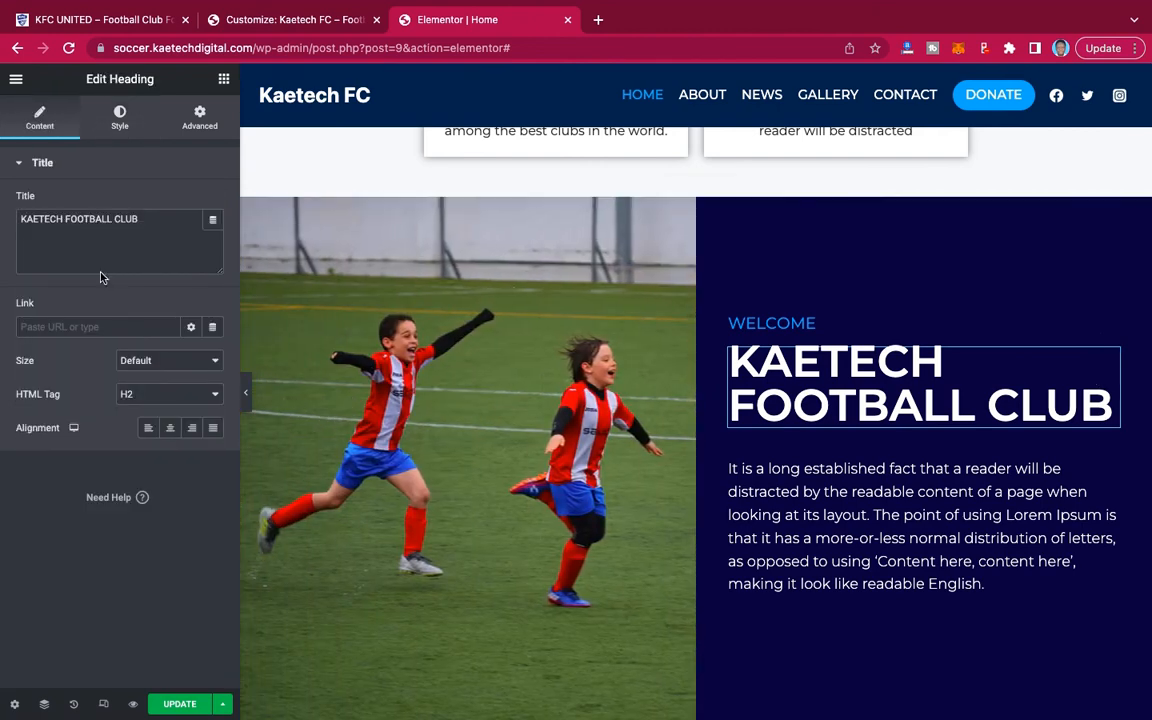
pyautogui.moveTo(62, 220); pyautogui.dragTo(10, 220)
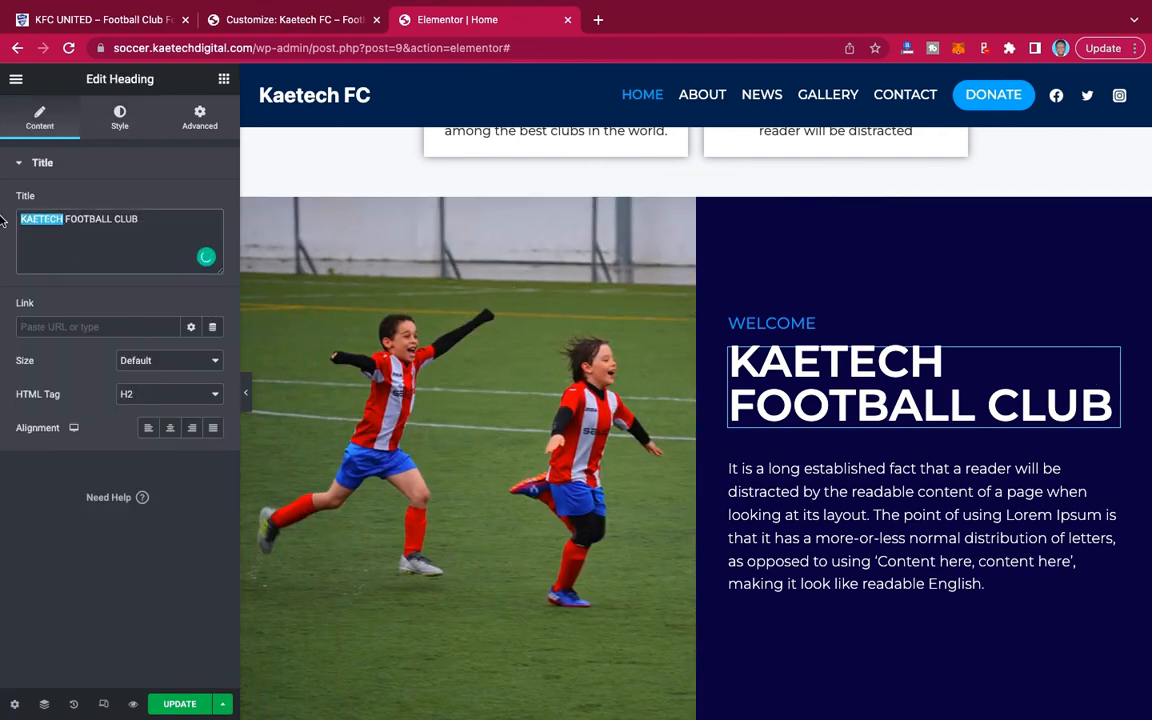
pyautogui.write('Li')
pyautogui.press('BackSpace')
pyautogui.write('o')
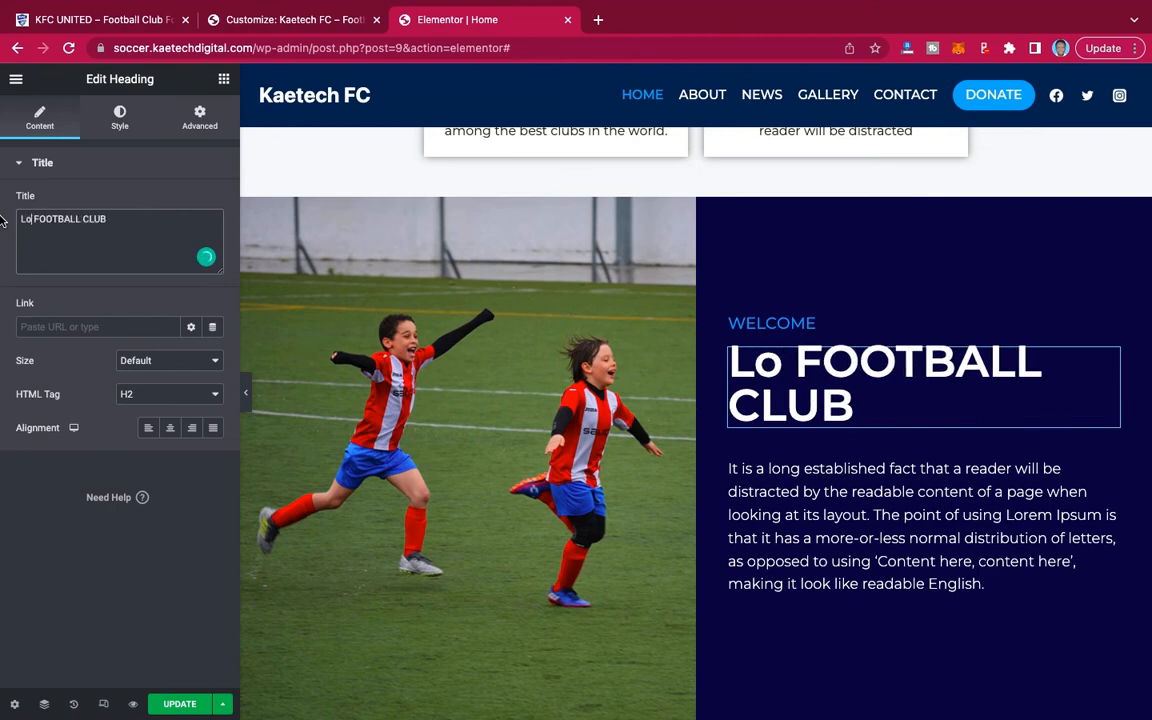
pyautogui.write('ving')
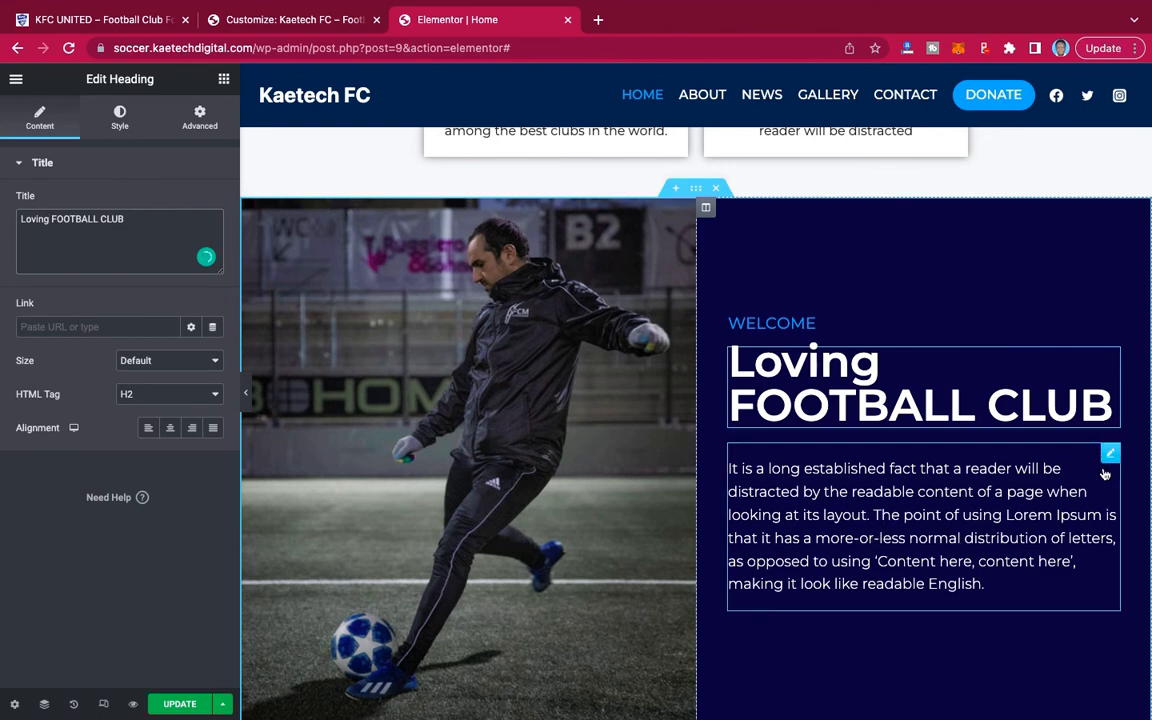
# Examine the welcome paragraph's editable text and the gallery editor of the image carousel beside it.
pyautogui.click(1111, 454)
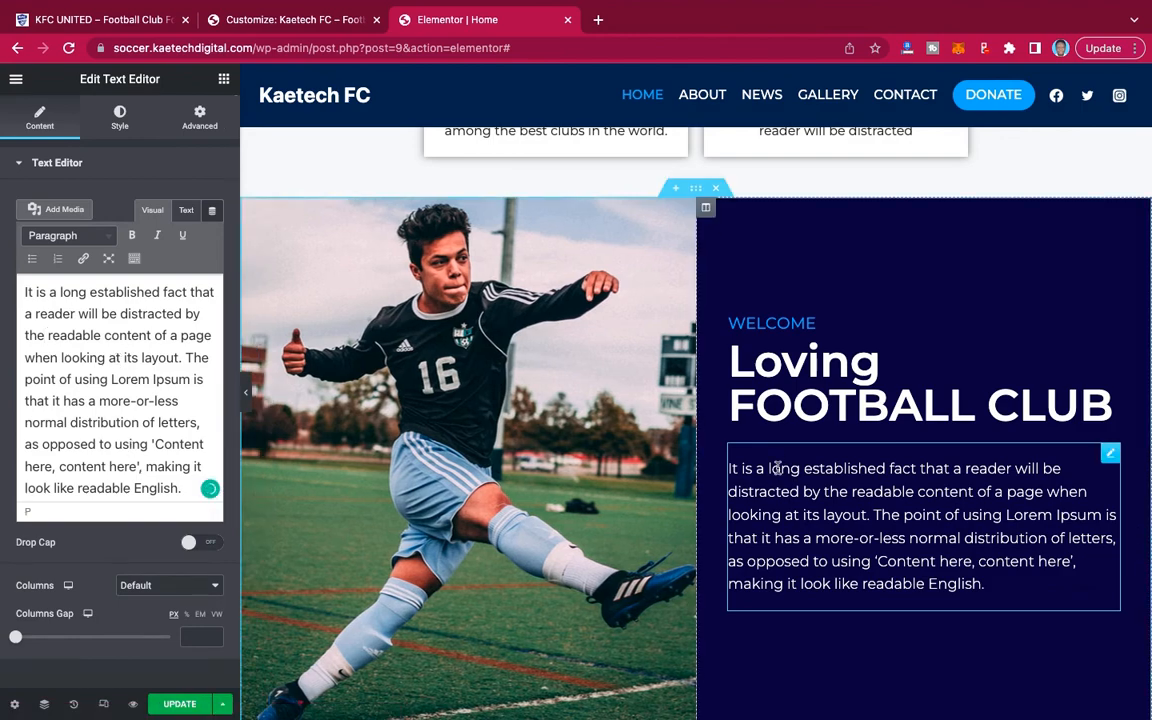
pyautogui.scroll(-3, 548, 425)
pyautogui.scroll(2, 578, 317)
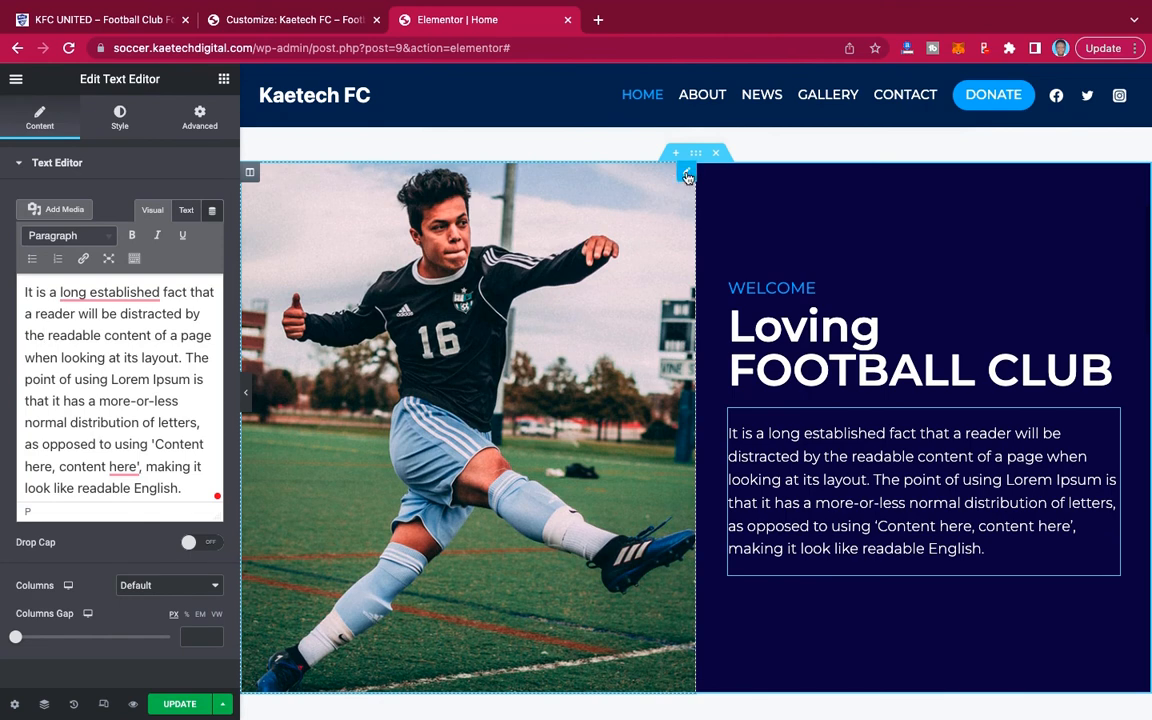
pyautogui.click(687, 176)
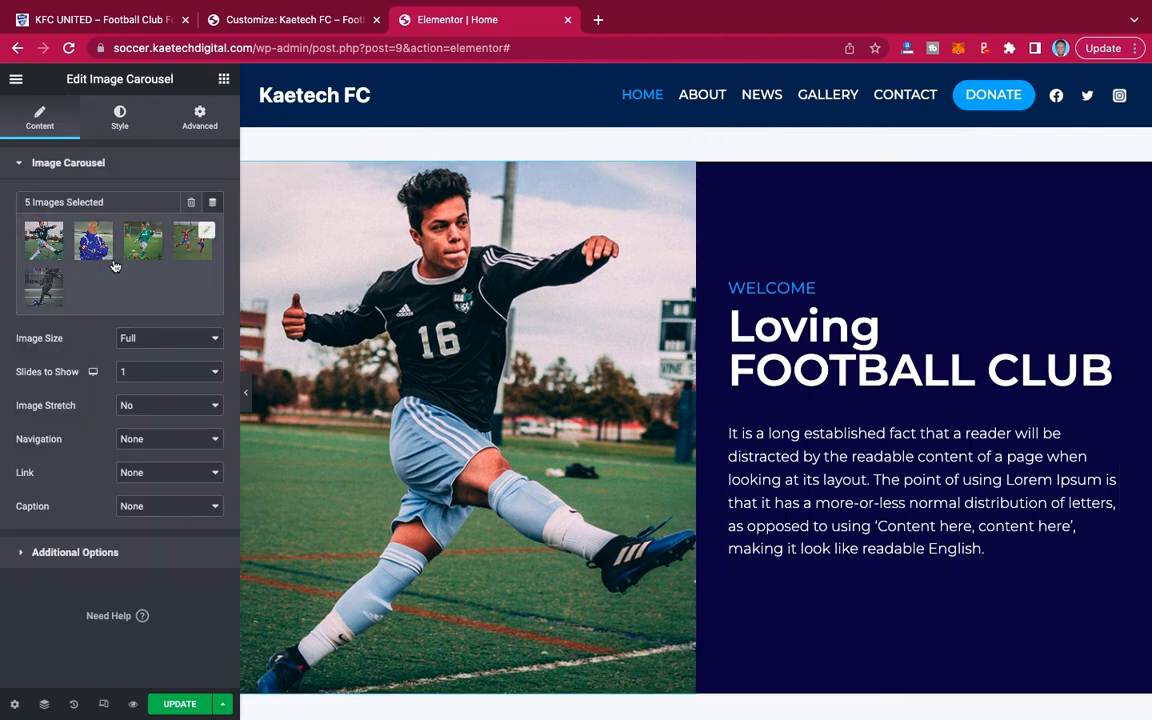
pyautogui.click(115, 267)
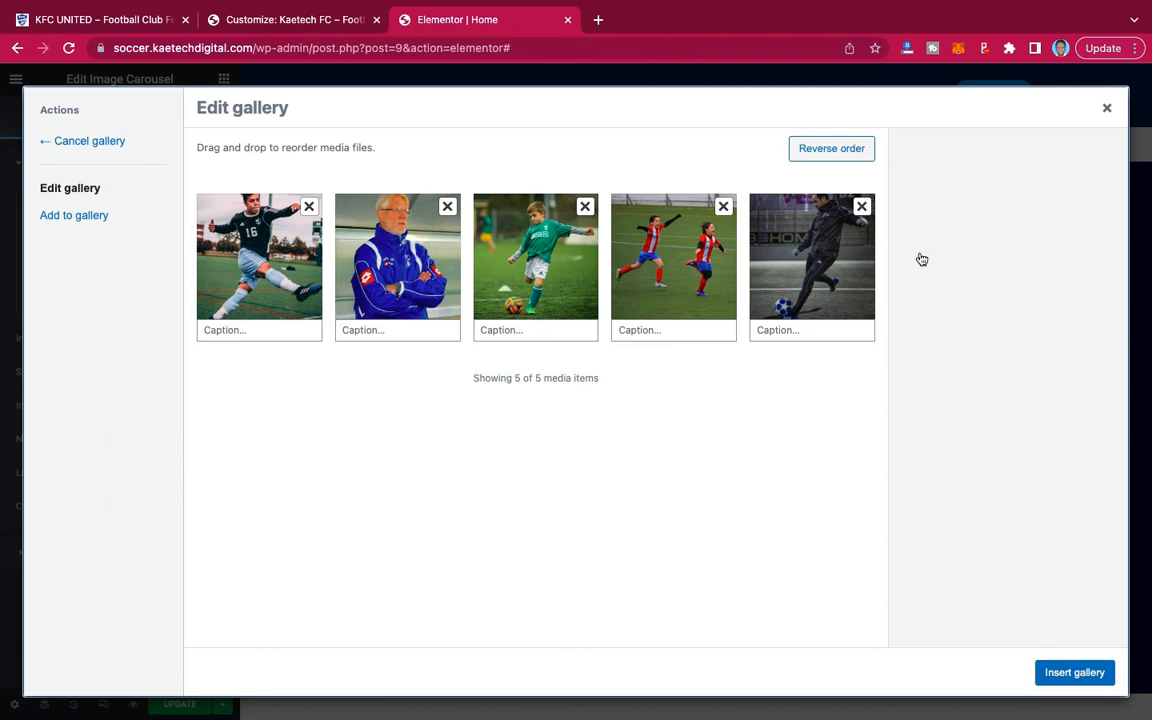
pyautogui.click(1107, 109)
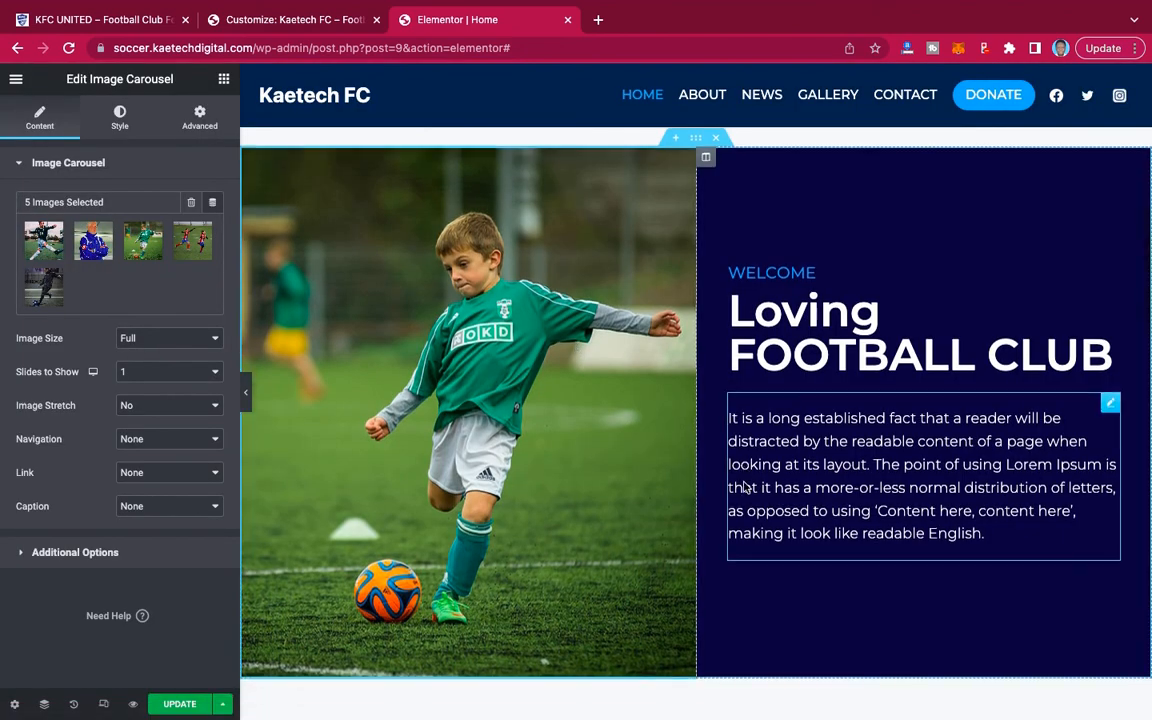
# Examine the Social wellbeing icon box's settings and browse the replacement icons in the Icon Library.
pyautogui.scroll(-10, 745, 487)
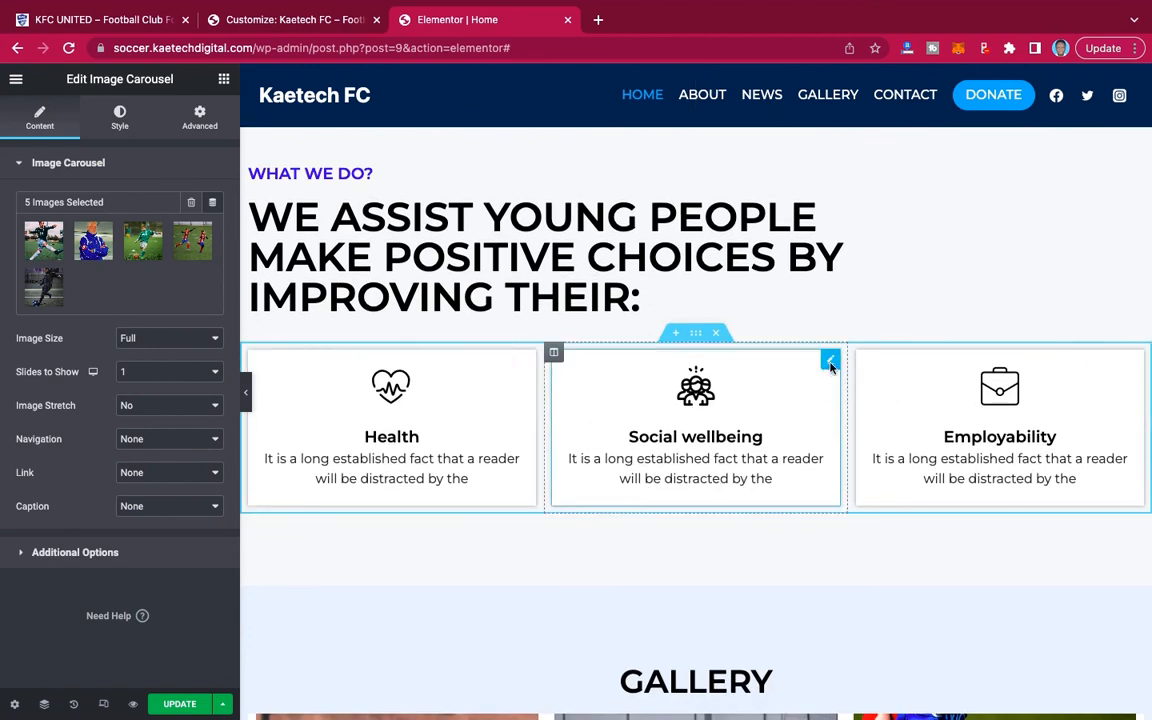
pyautogui.click(830, 362)
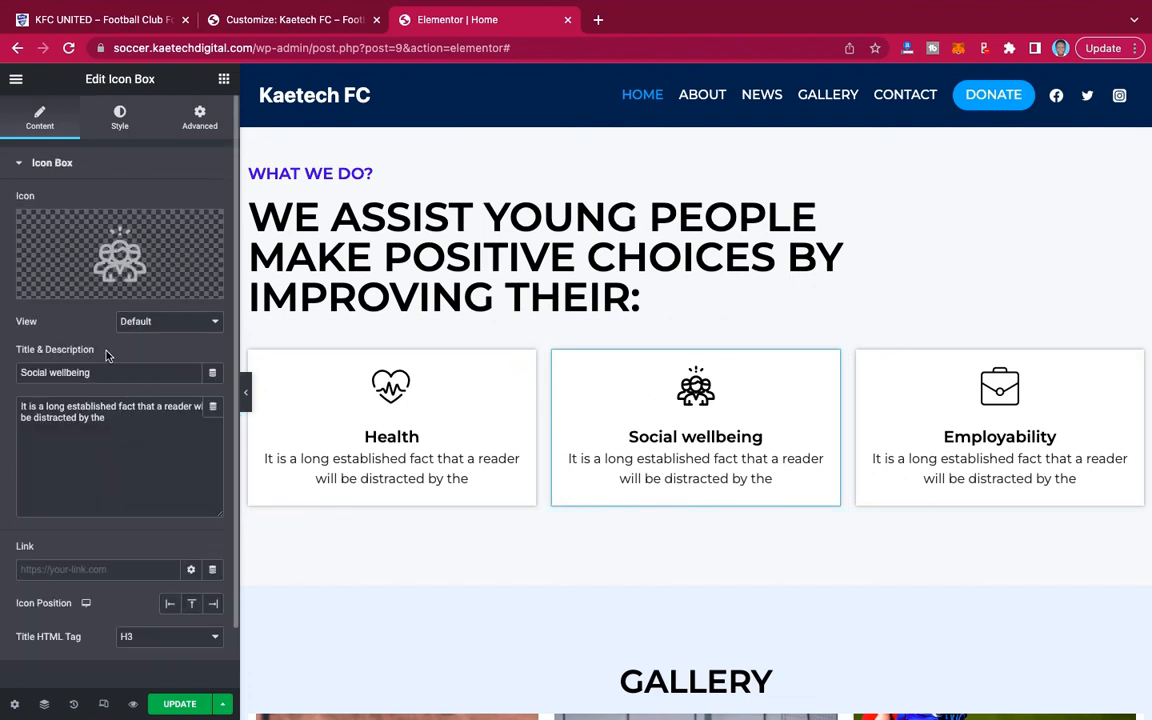
pyautogui.moveTo(112, 250)
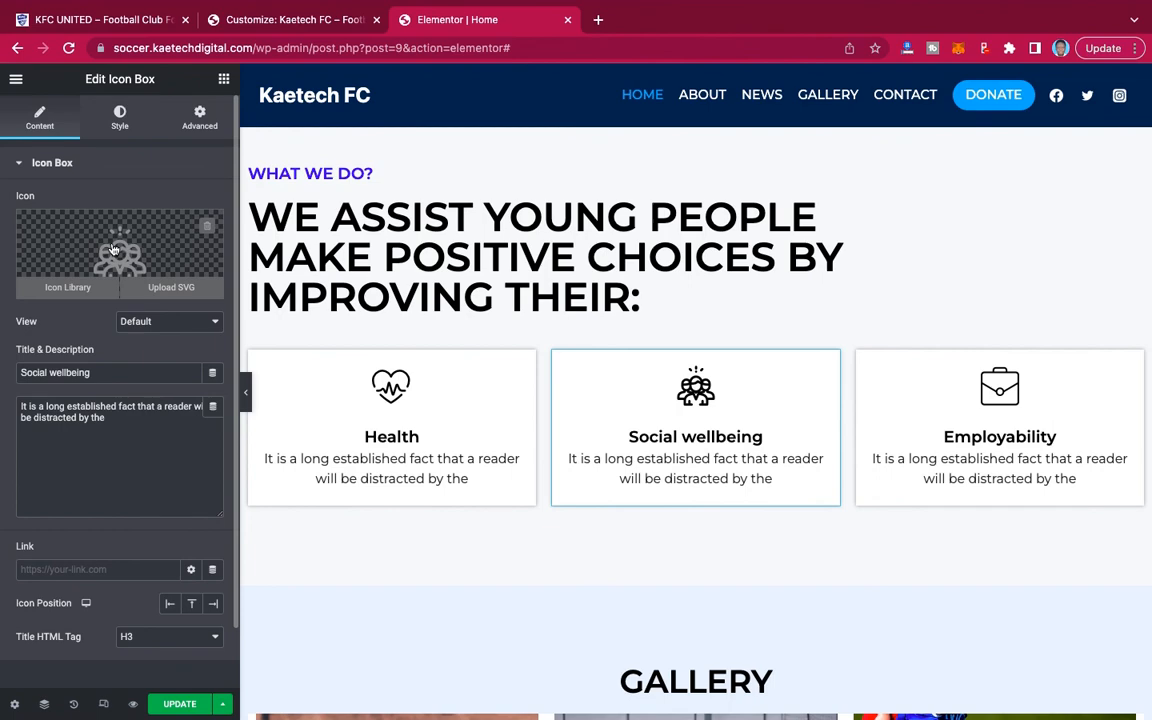
pyautogui.click(113, 250)
pyautogui.scroll(-2, 765, 400)
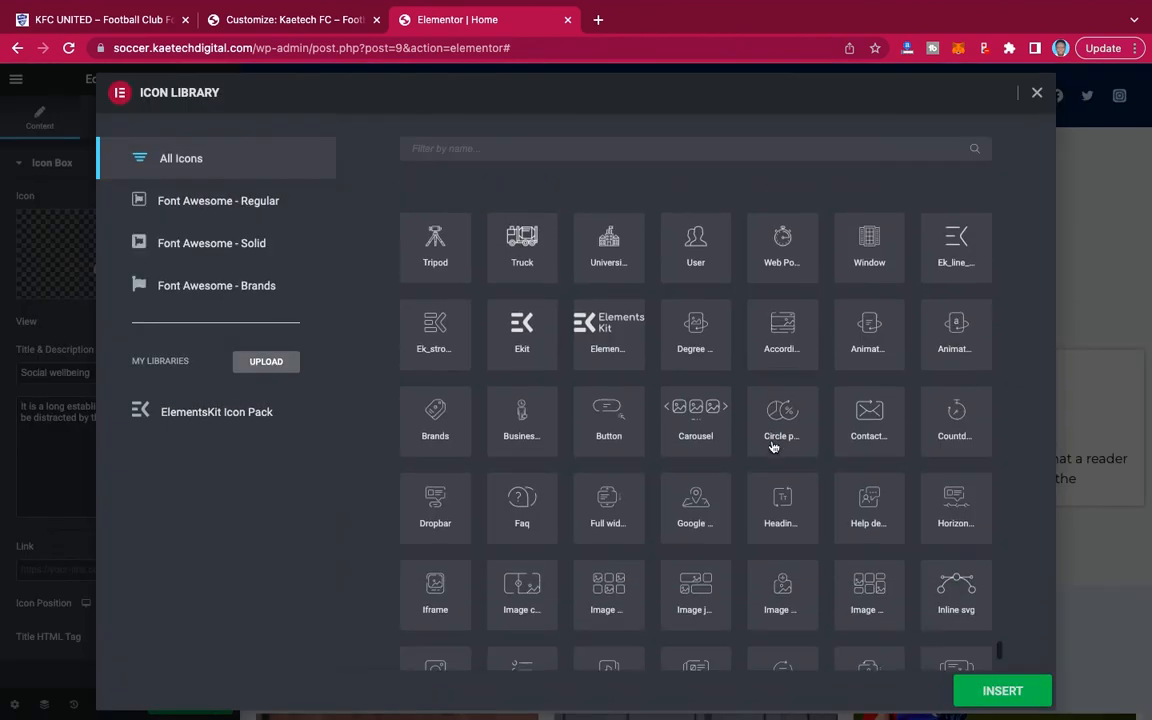
pyautogui.scroll(-15, 772, 446)
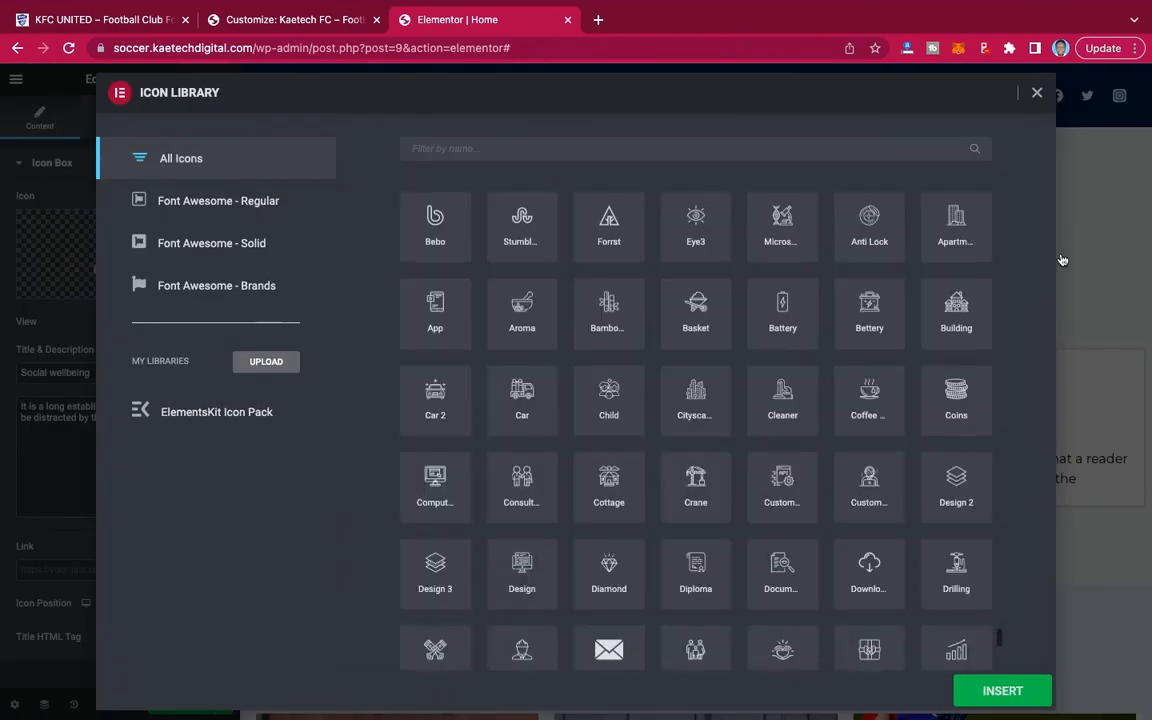
pyautogui.click(1038, 94)
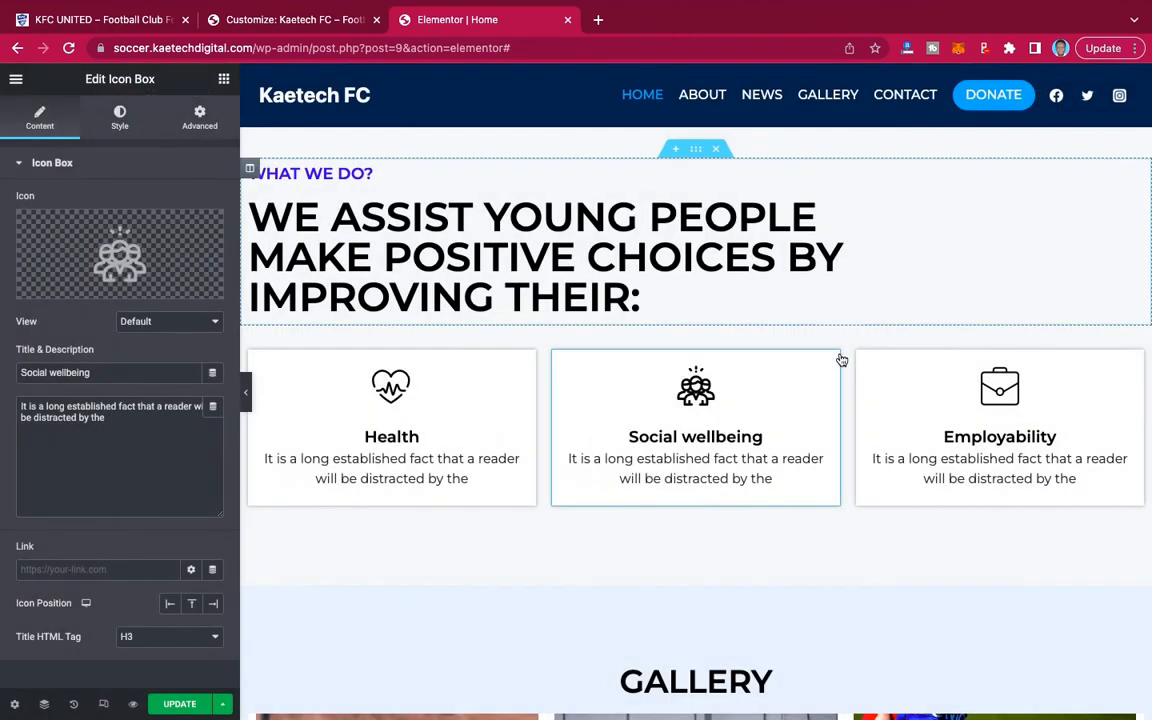
# Examine the Filterable Gallery's items and view the image and content settings of Item #1.
pyautogui.scroll(-6, 840, 360)
pyautogui.scroll(1, 840, 360)
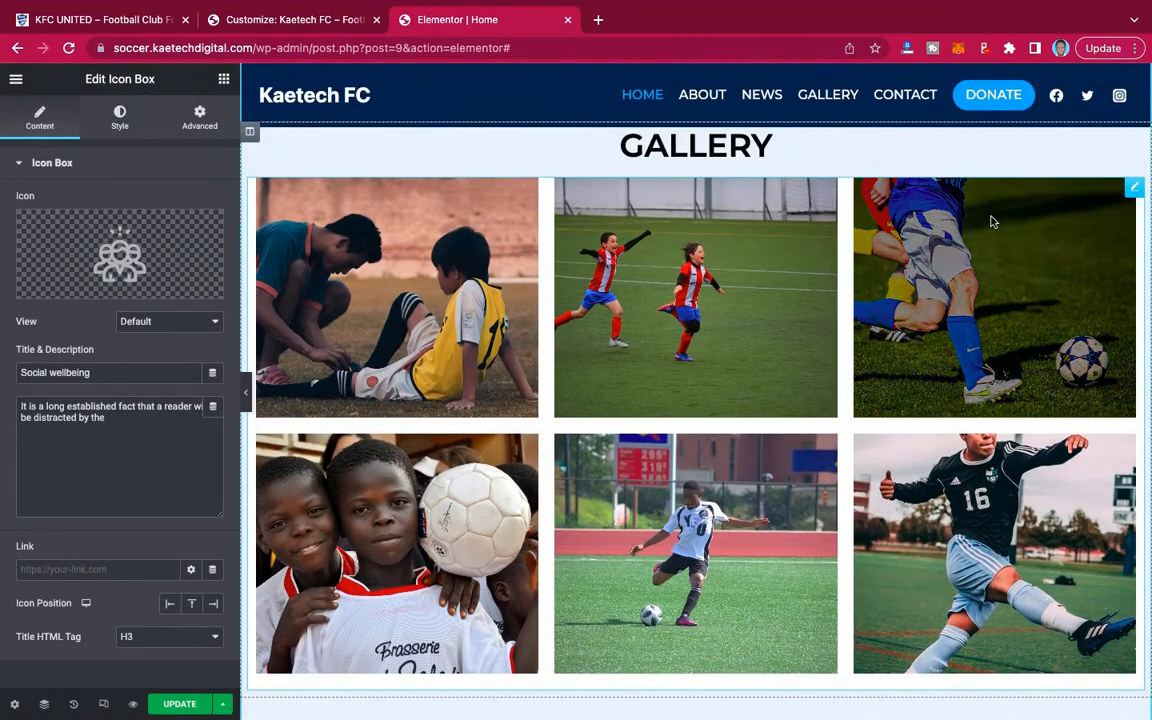
pyautogui.click(1134, 190)
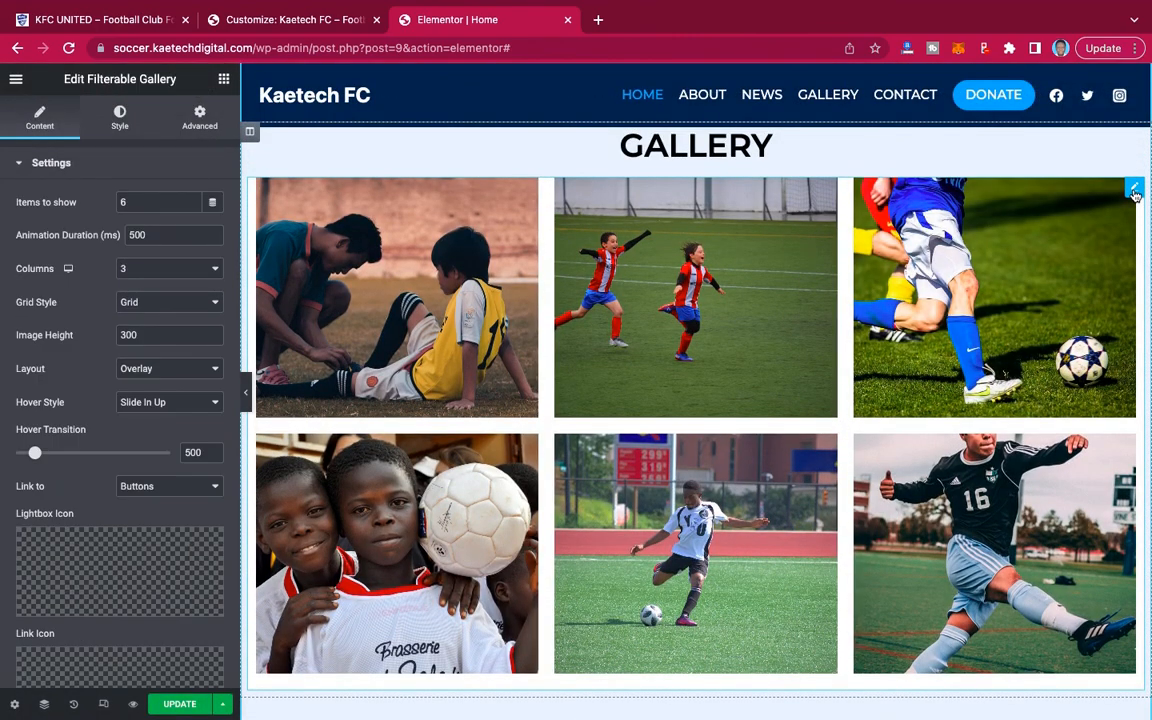
pyautogui.scroll(-5, 61, 456)
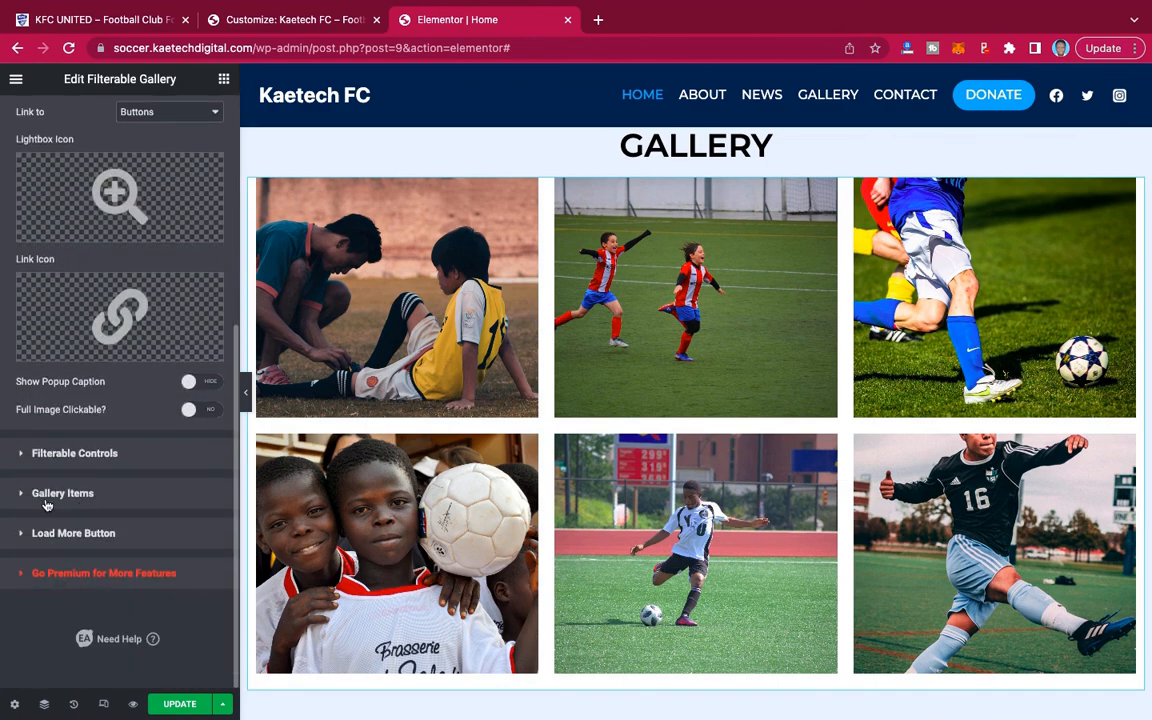
pyautogui.click(62, 493)
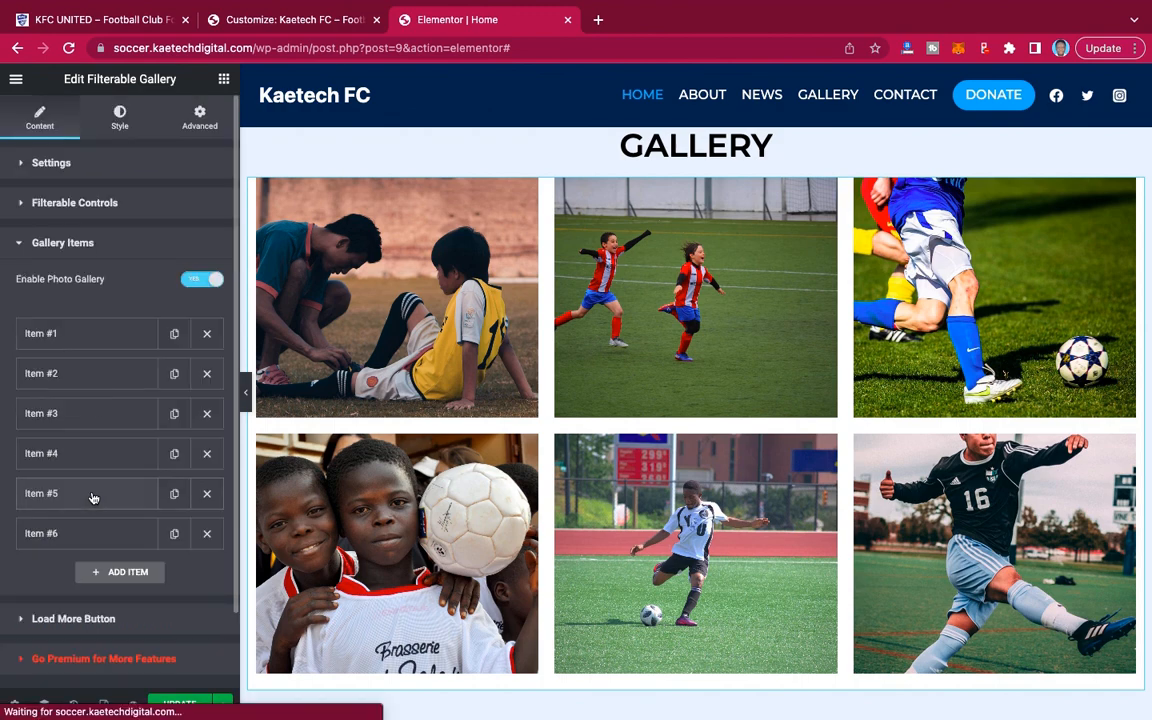
pyautogui.click(77, 334)
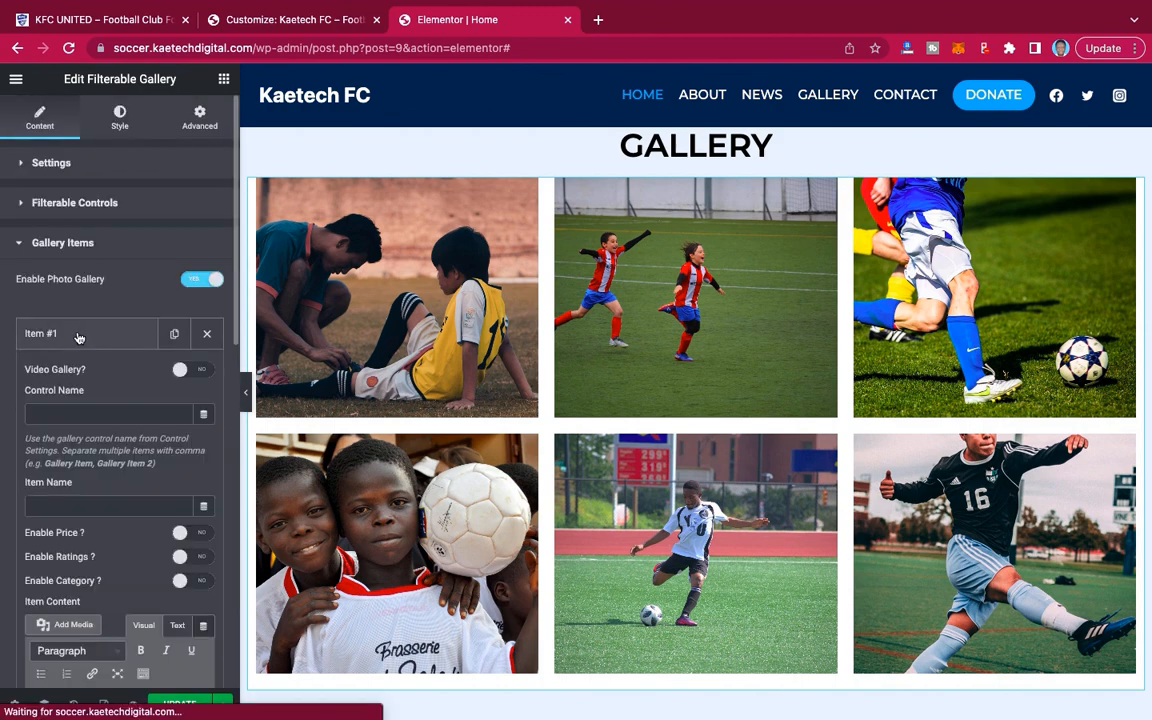
pyautogui.scroll(-10, 88, 533)
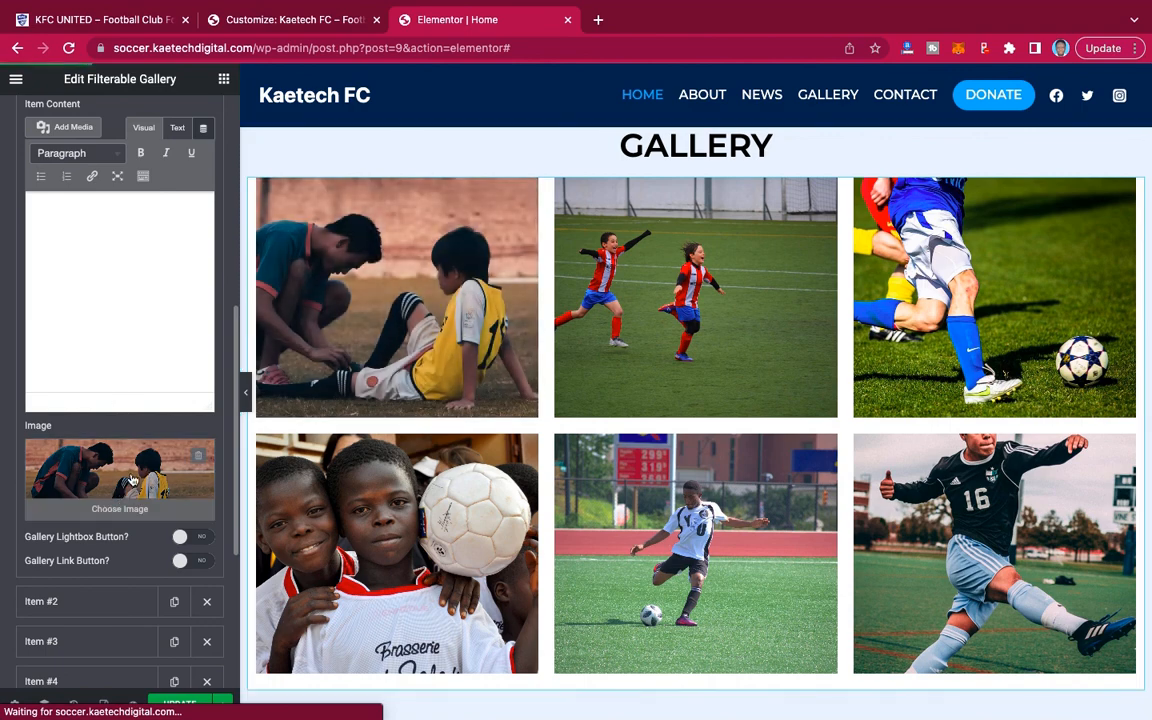
pyautogui.scroll(2, 129, 478)
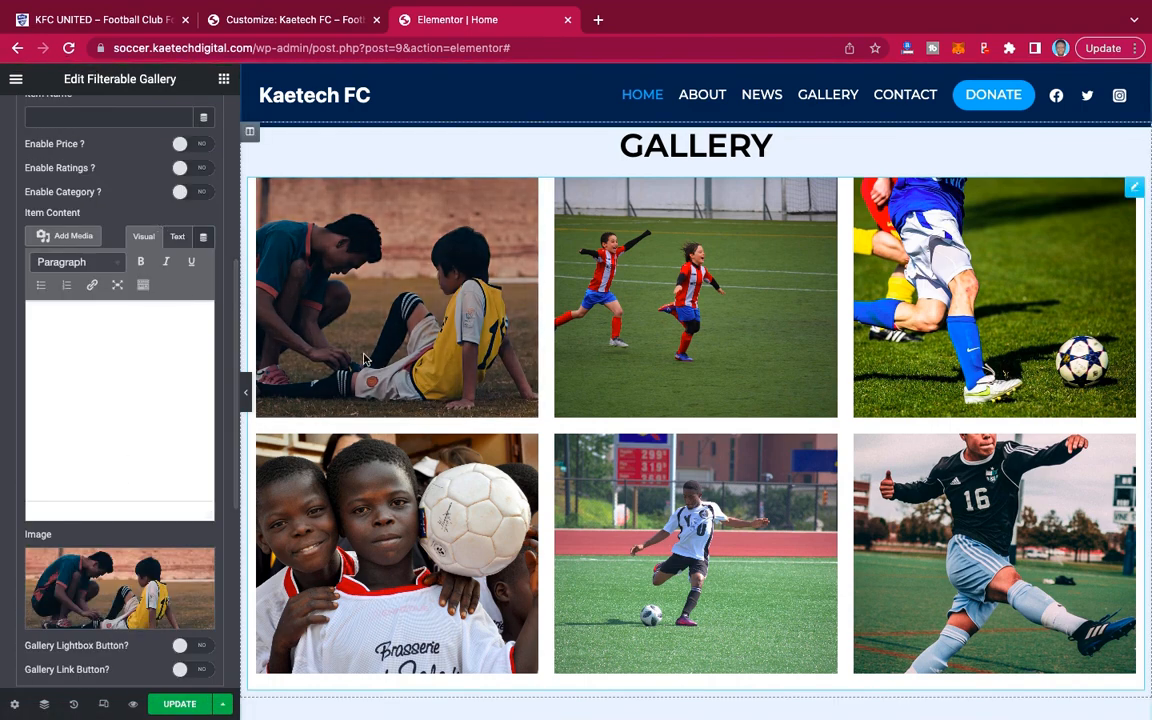
pyautogui.scroll(7, 119, 191)
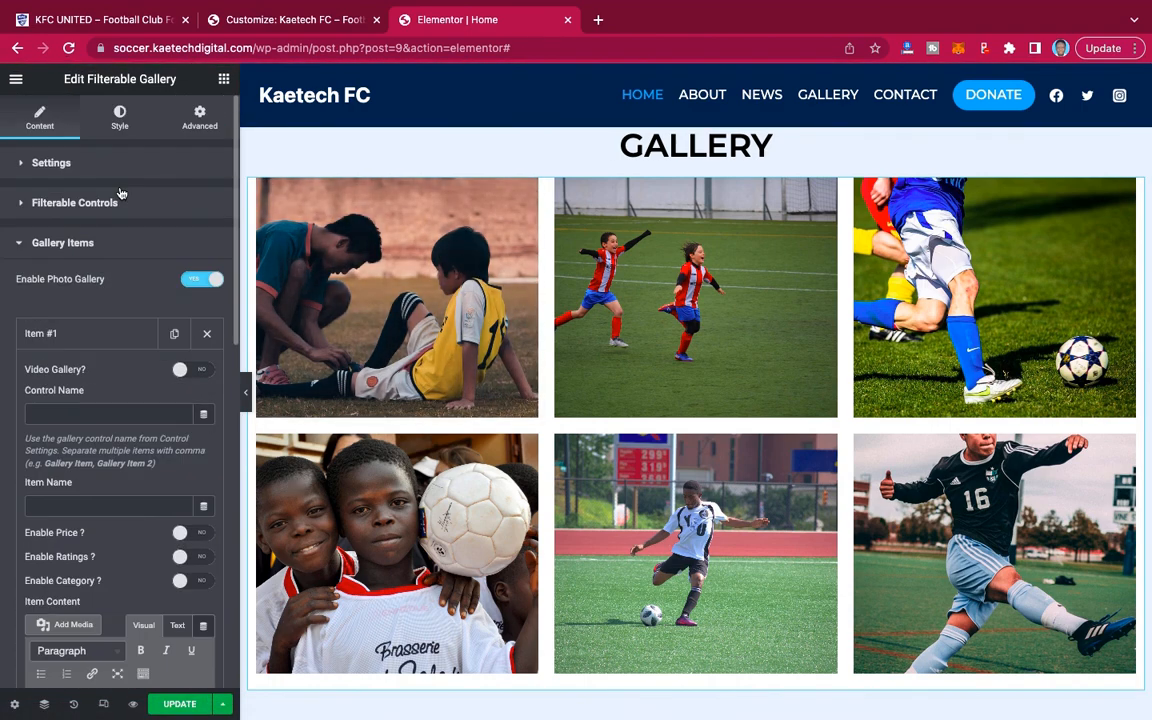
# Check the remaining home page sections down to the footer and update the page to save the edits.
pyautogui.scroll(-5, 760, 355)
pyautogui.scroll(-2, 760, 357)
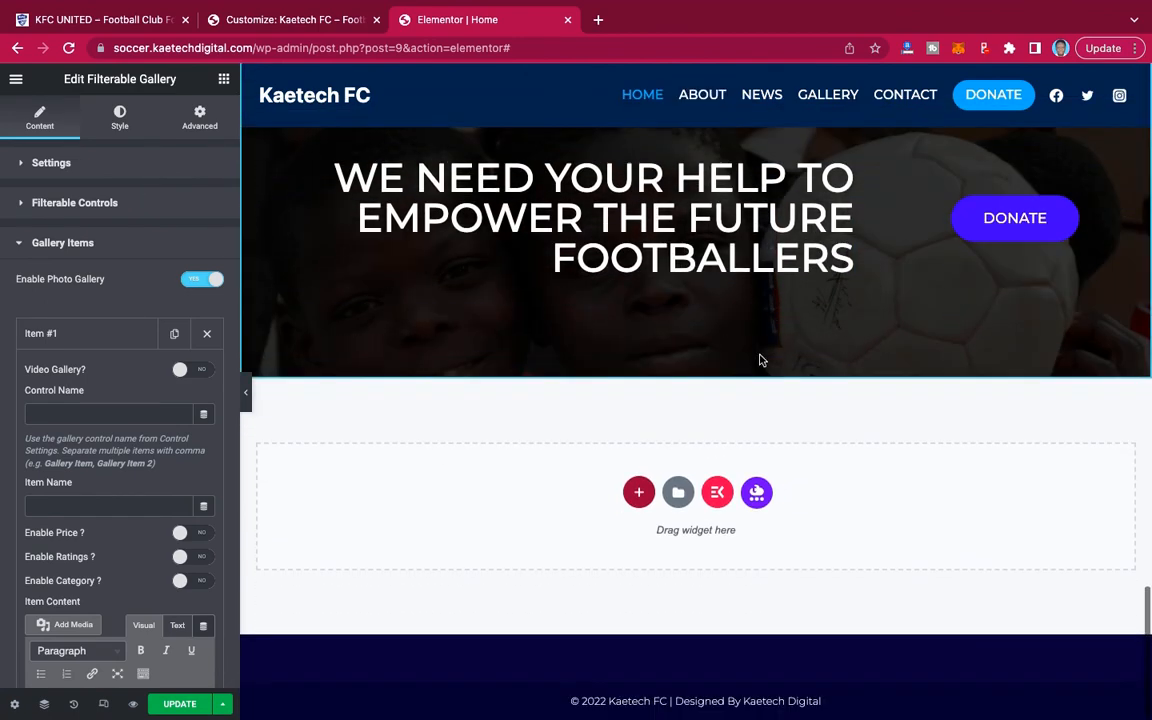
pyautogui.scroll(6, 760, 360)
pyautogui.scroll(1, 760, 360)
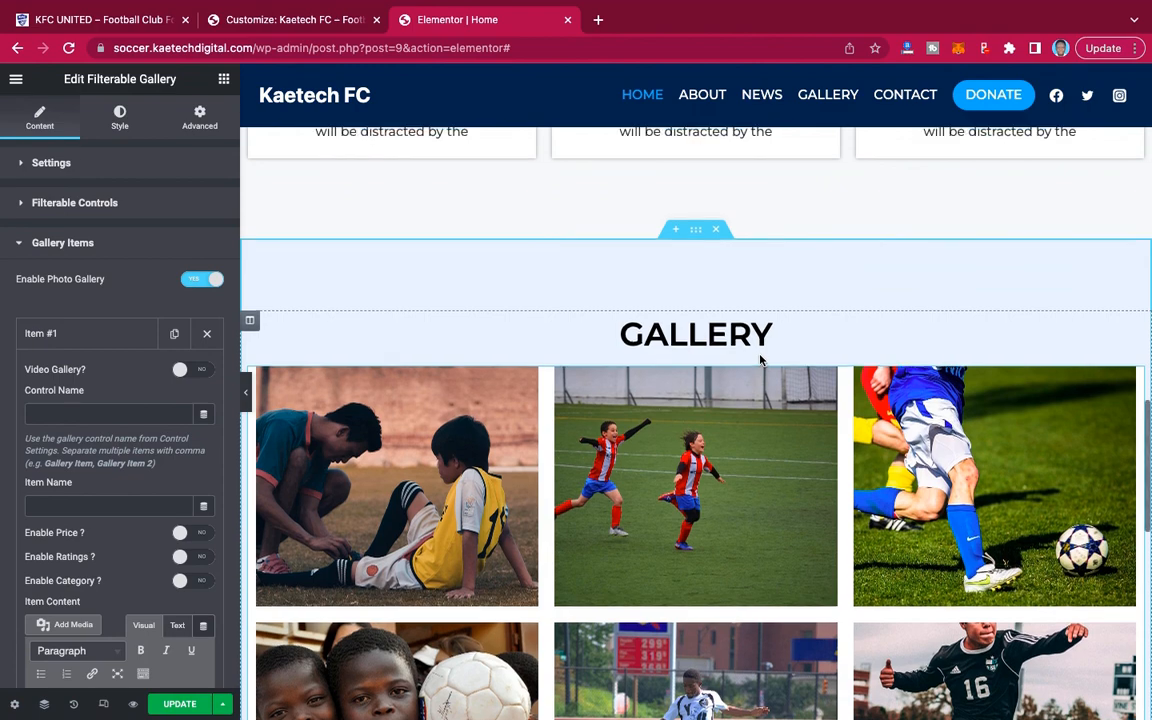
pyautogui.scroll(10, 760, 360)
pyautogui.scroll(8, 760, 355)
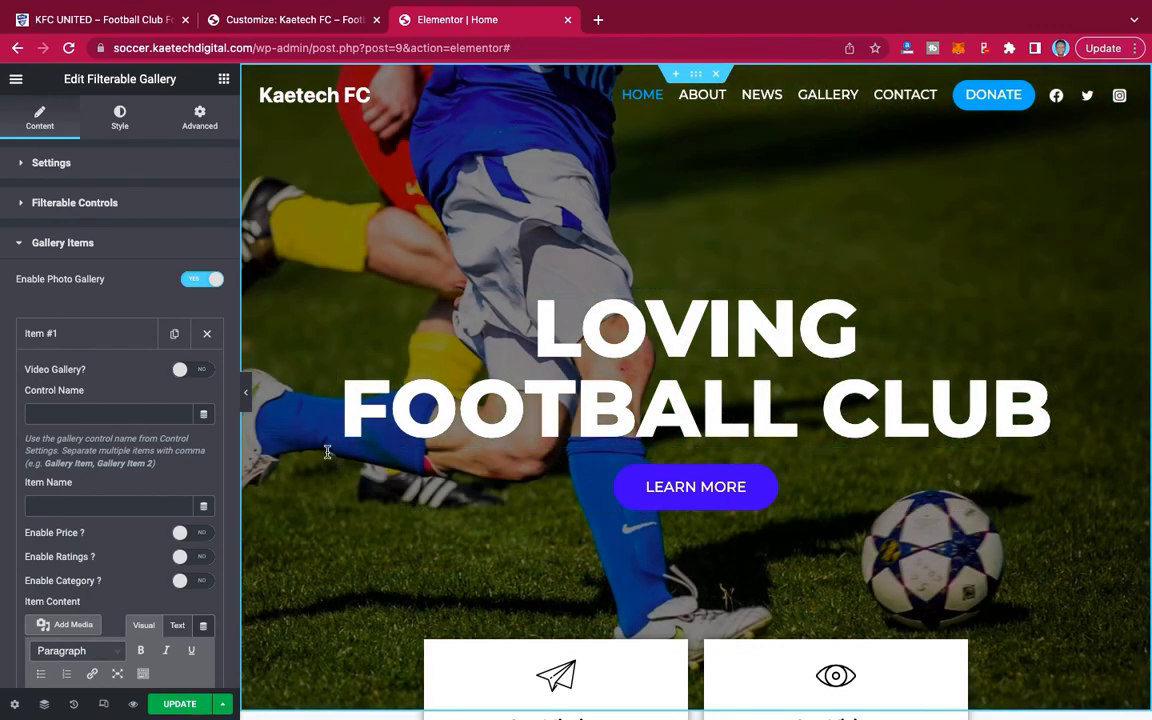
pyautogui.click(184, 708)
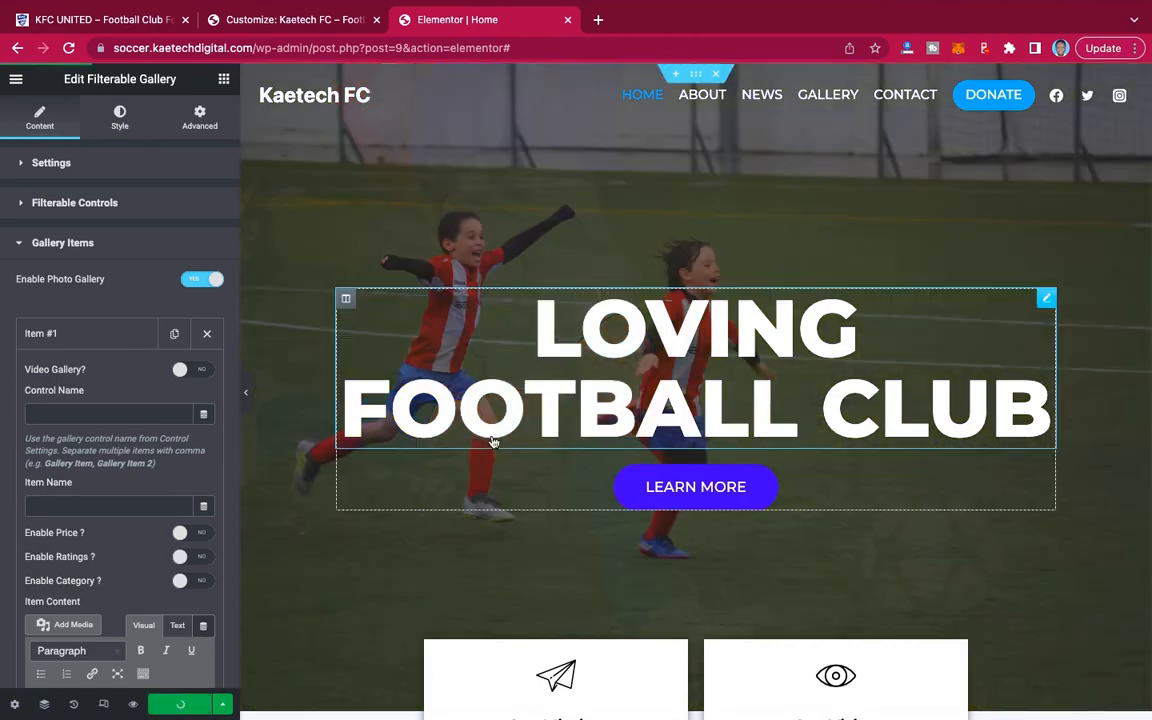